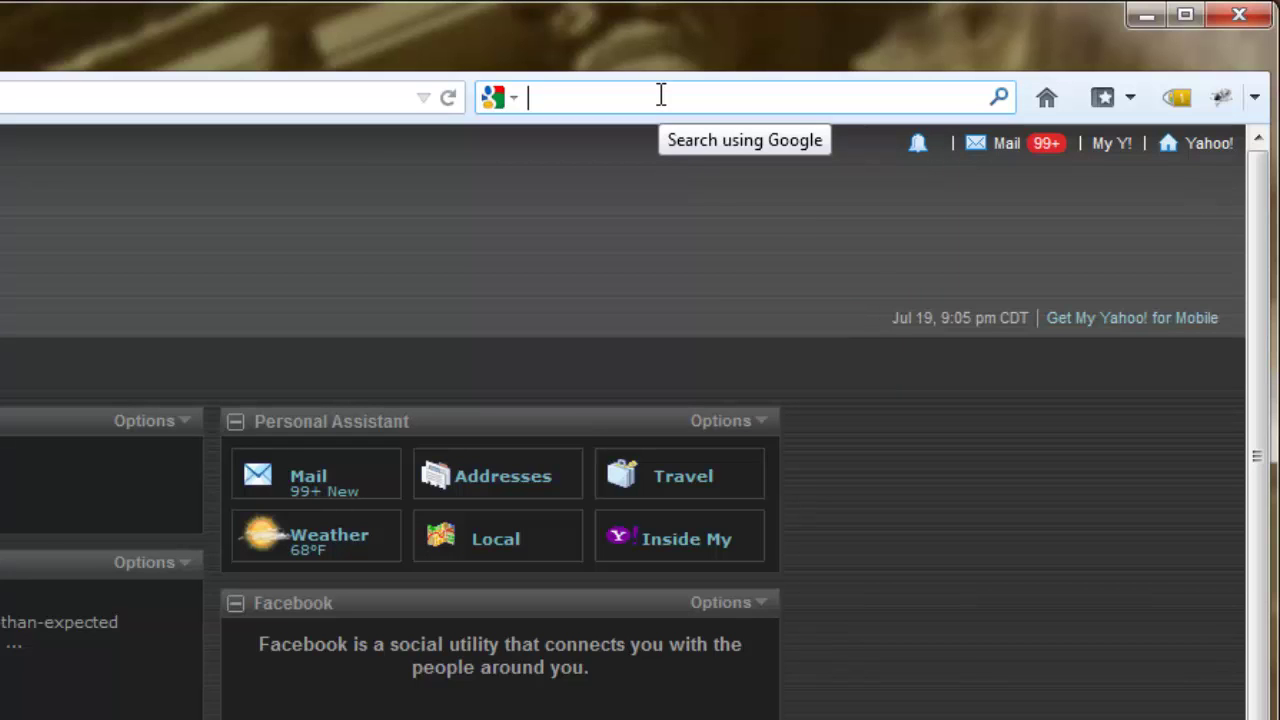
Search Google for 'joomla' and follow the Extensions sitelink to the Joomla! Extensions Directory.
text(joomla)
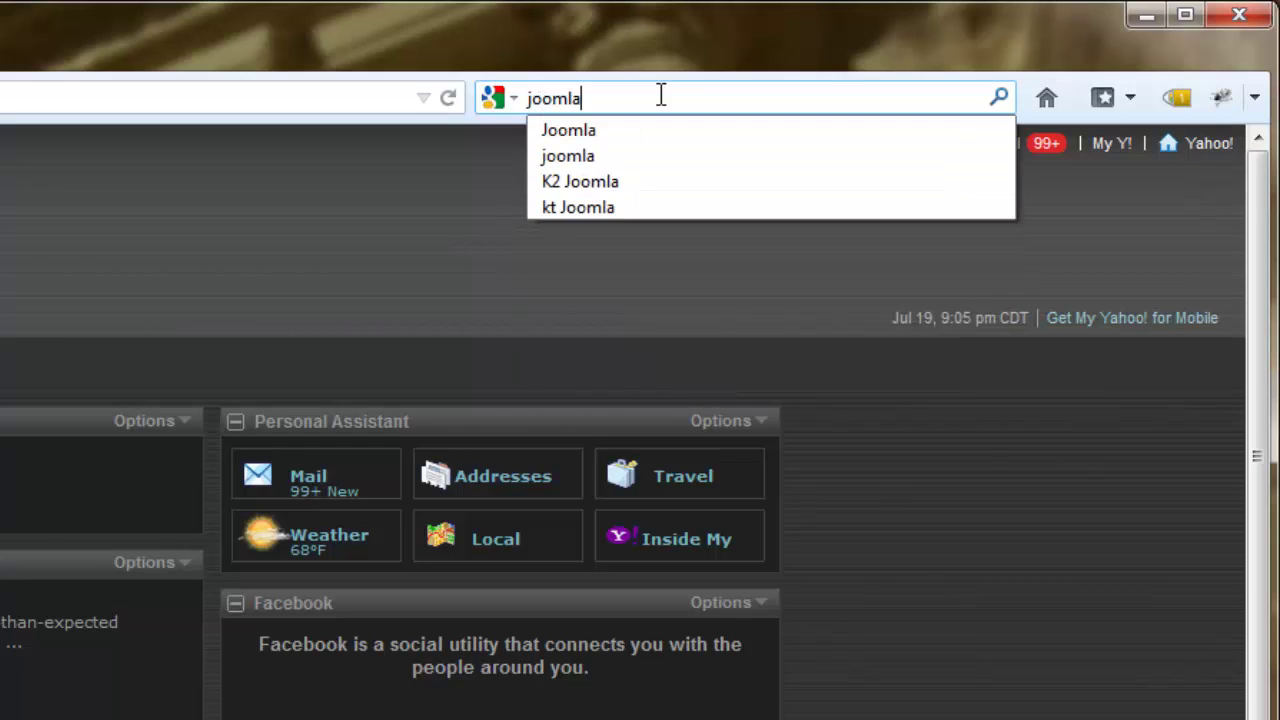
key(Return)
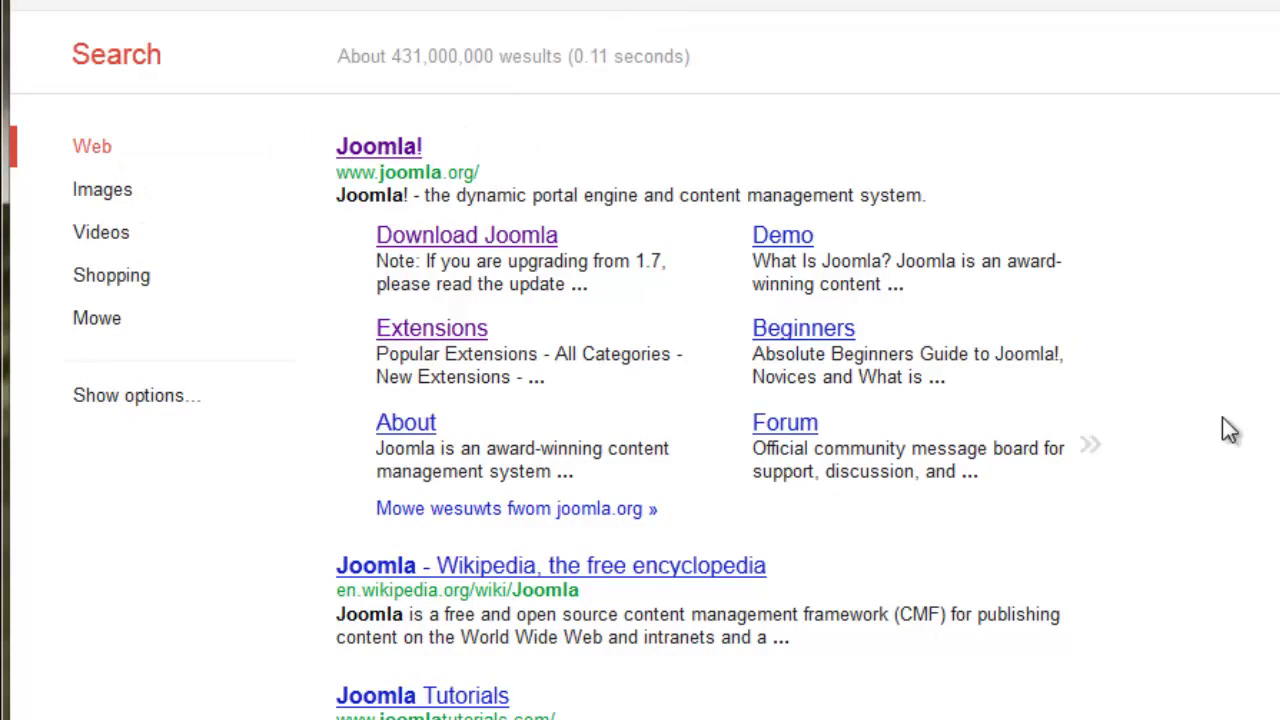
click(452, 334)
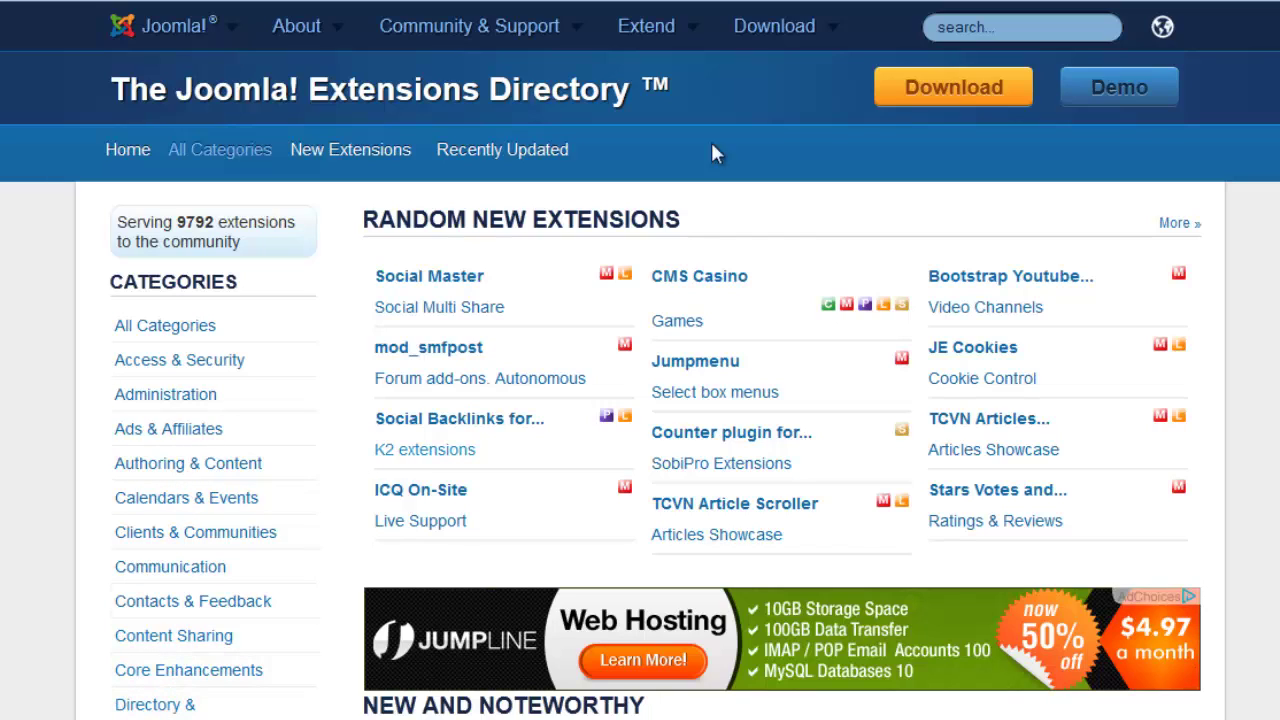
Open the Editing category from the directory's Categories sidebar.
click(985, 30)
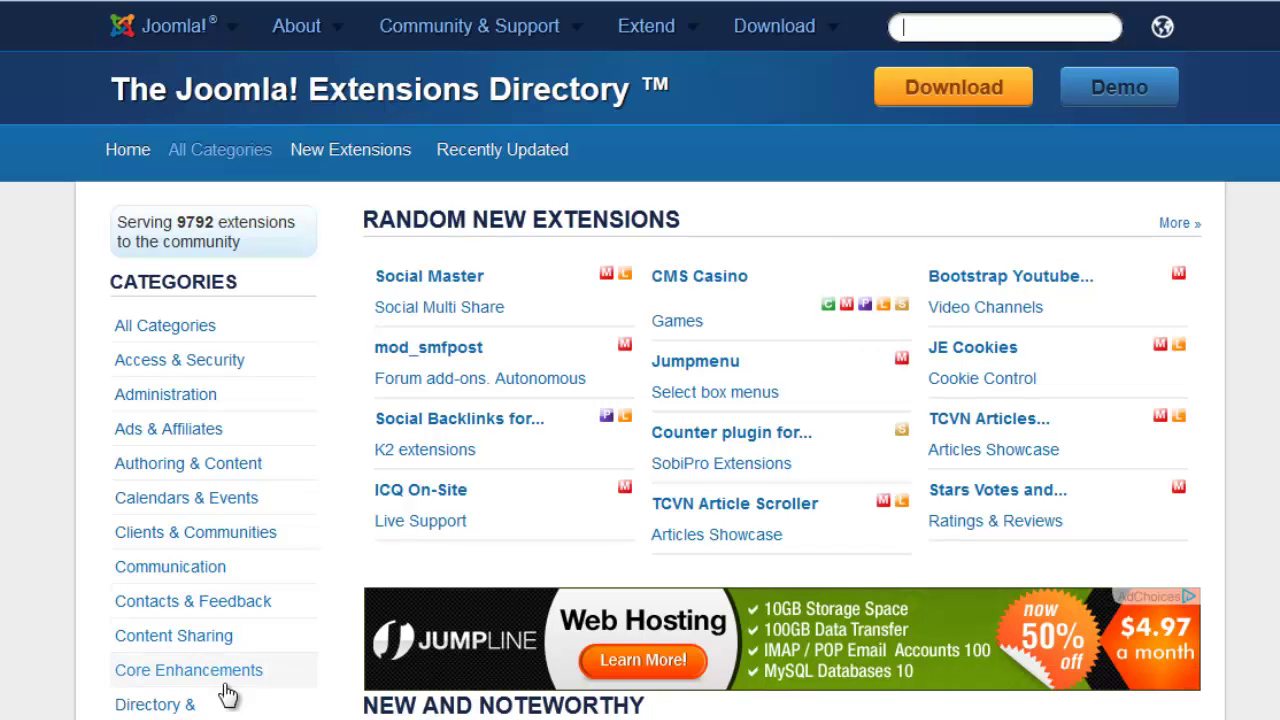
scroll(228, 694, down, 3)
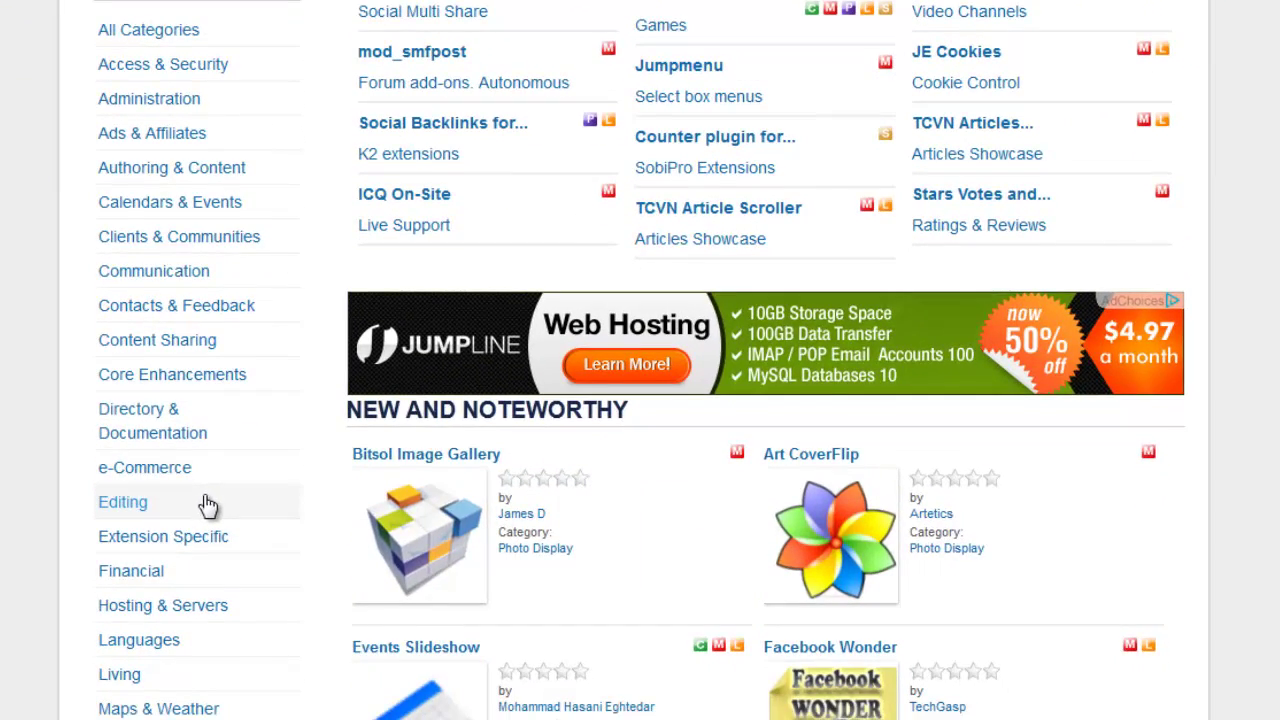
click(135, 513)
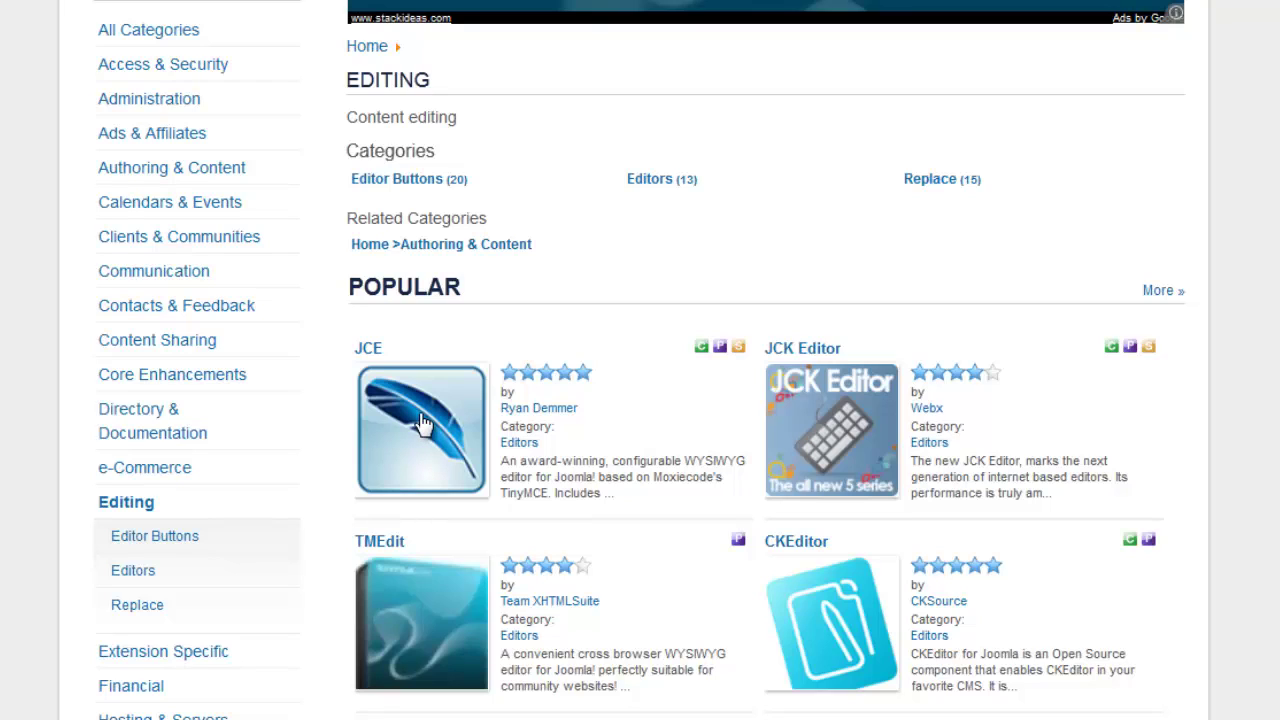
Open the JCE editor listing (version 2.2.2, rated 4.58) and read through its reviews.
click(423, 425)
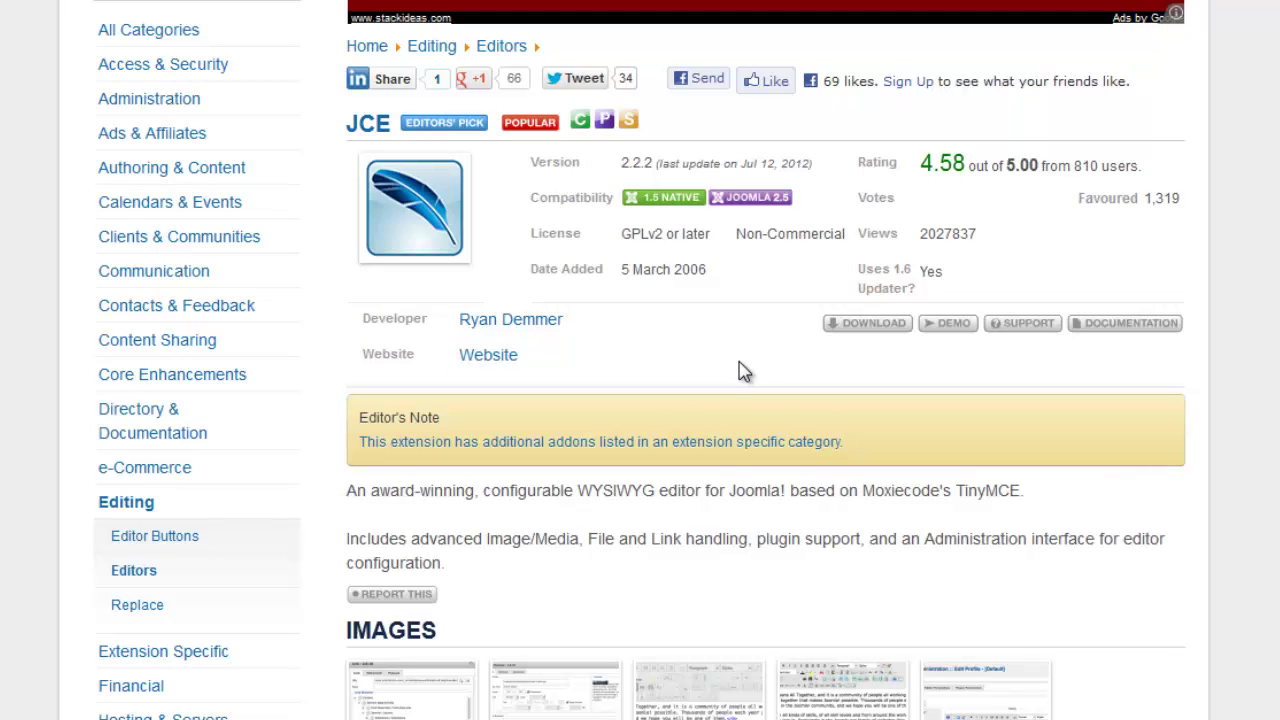
scroll(744, 372, down, 5)
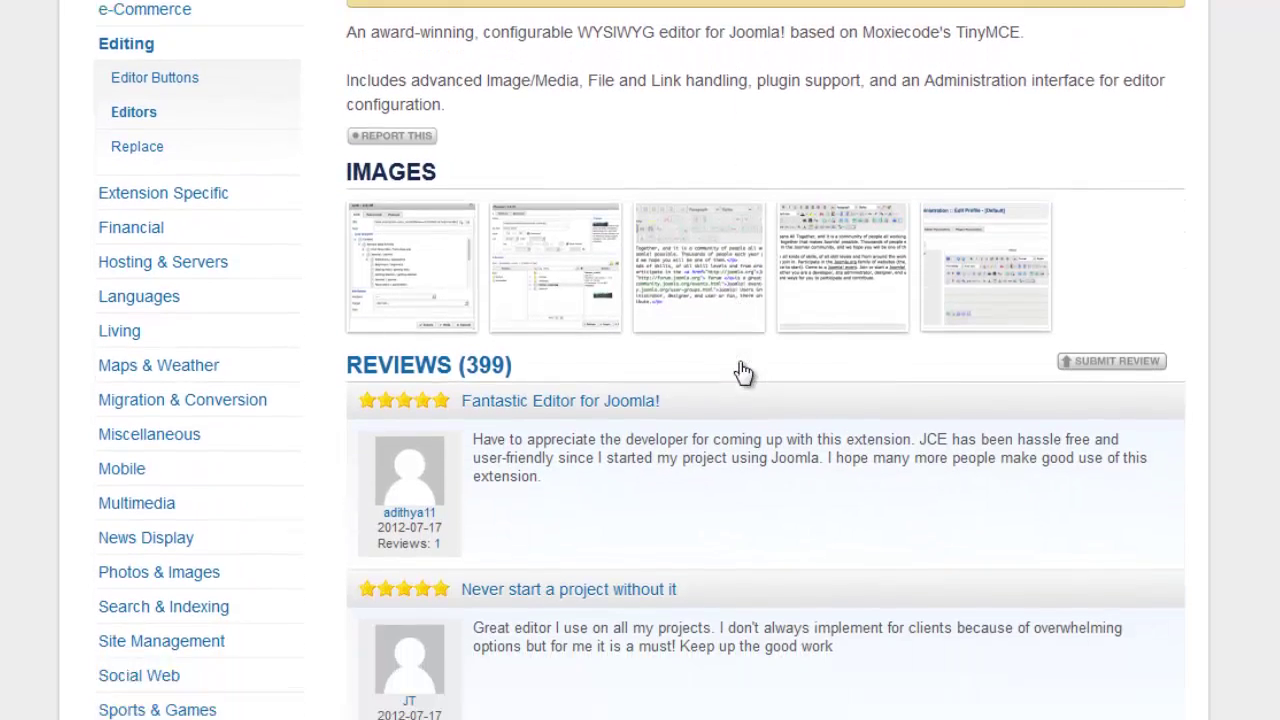
scroll(744, 372, down, 3)
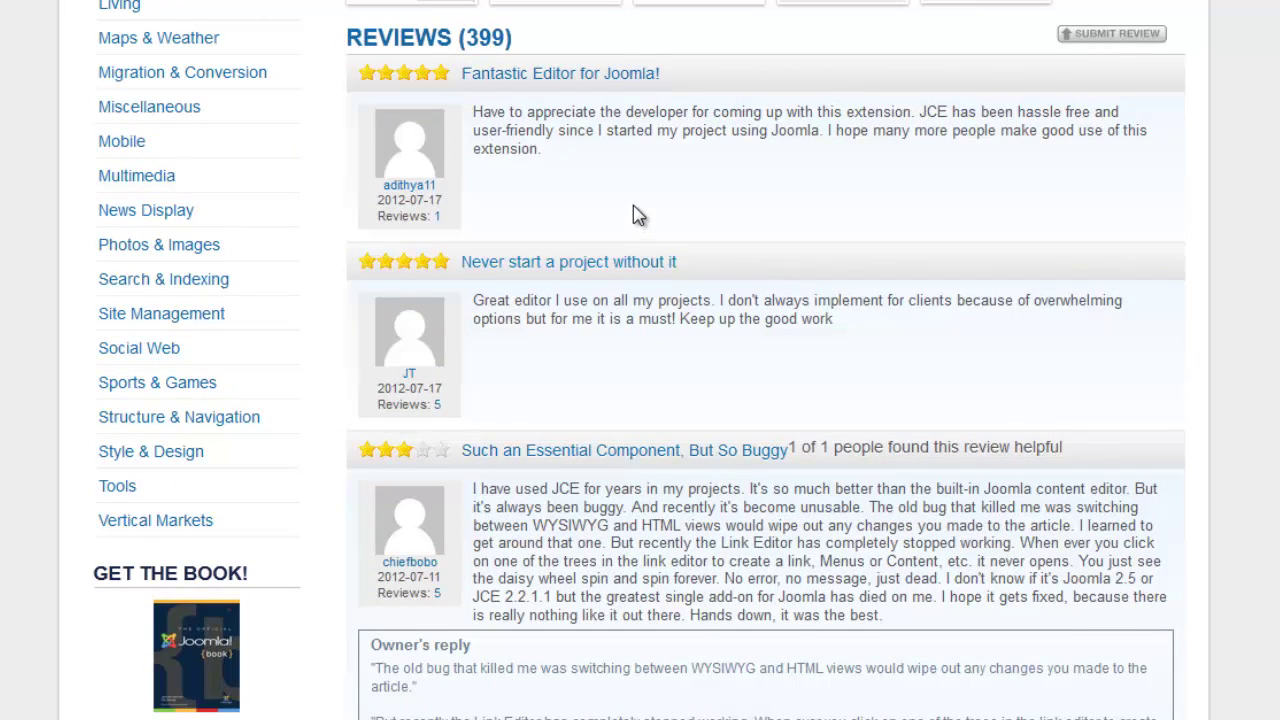
scroll(640, 216, down, 4)
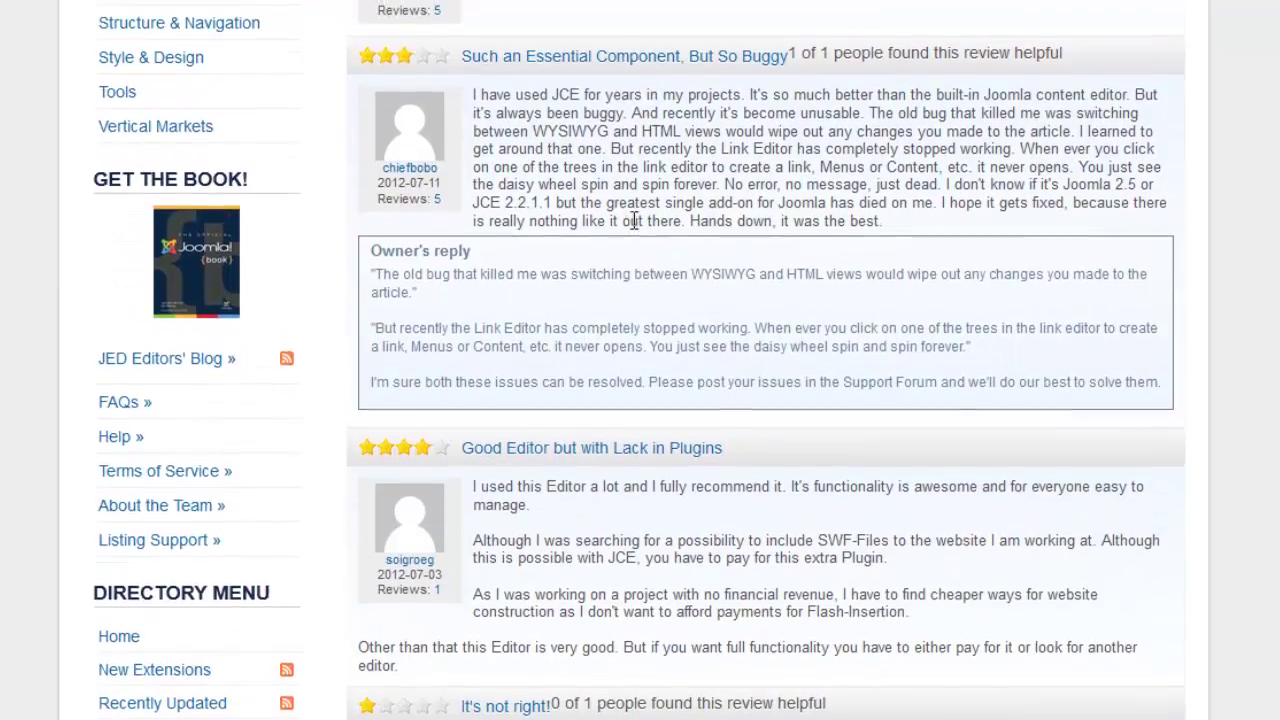
scroll(633, 220, down, 11)
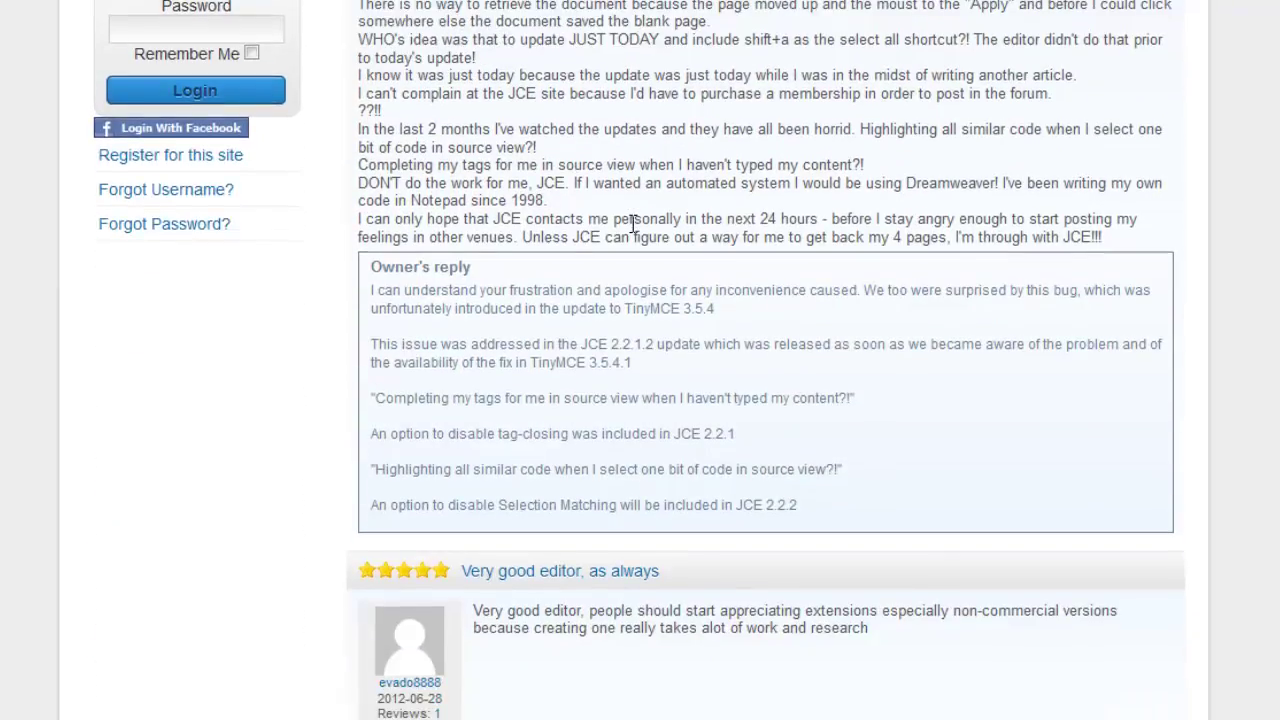
scroll(633, 224, down, 5)
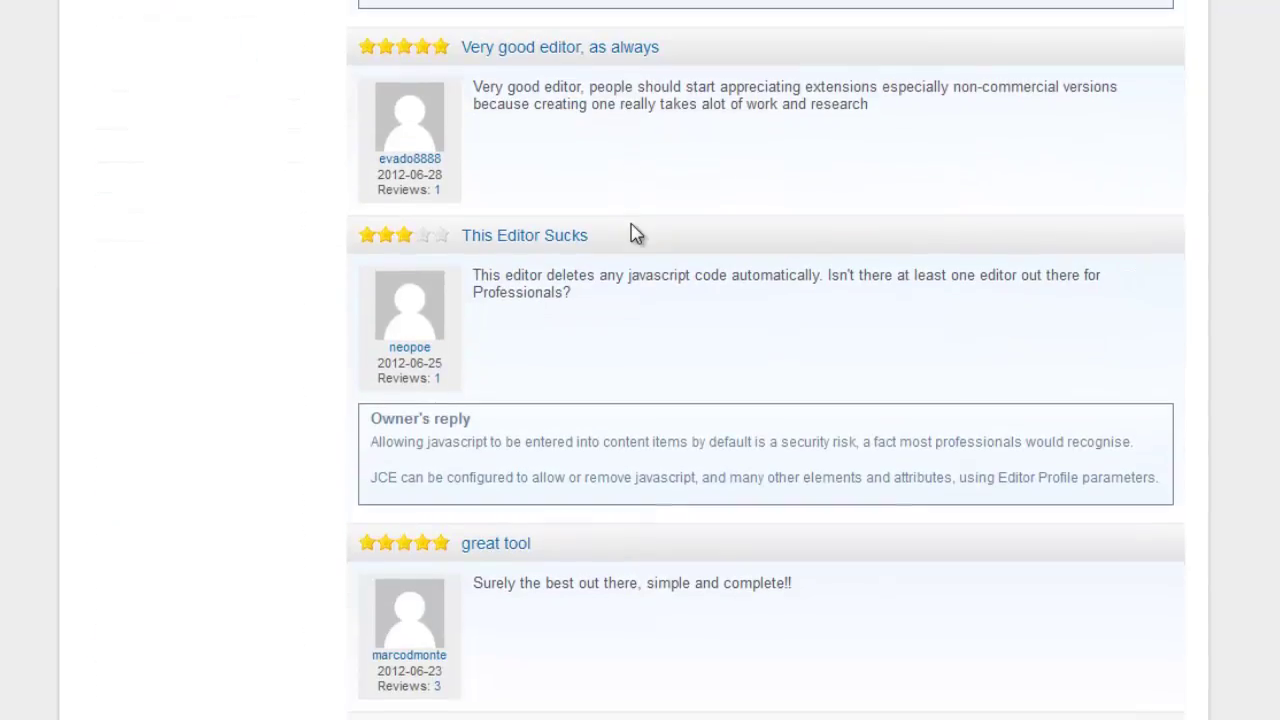
scroll(633, 226, up, 14)
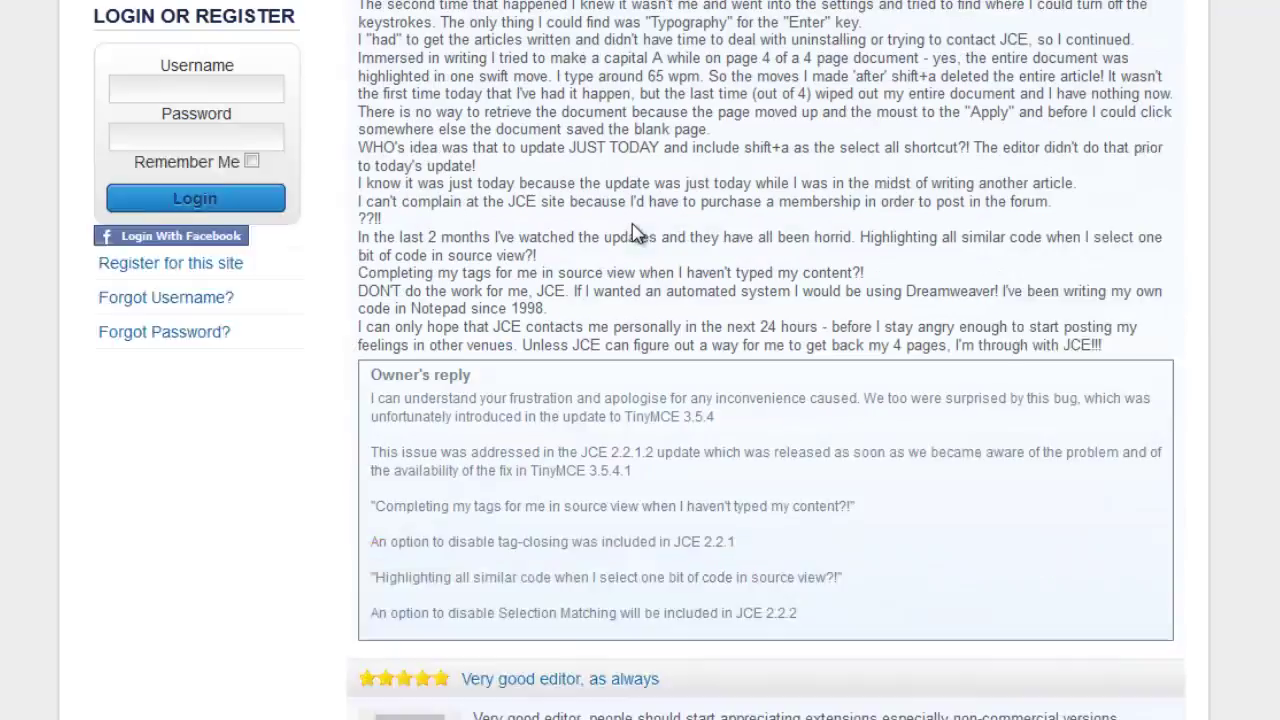
scroll(633, 224, up, 7)
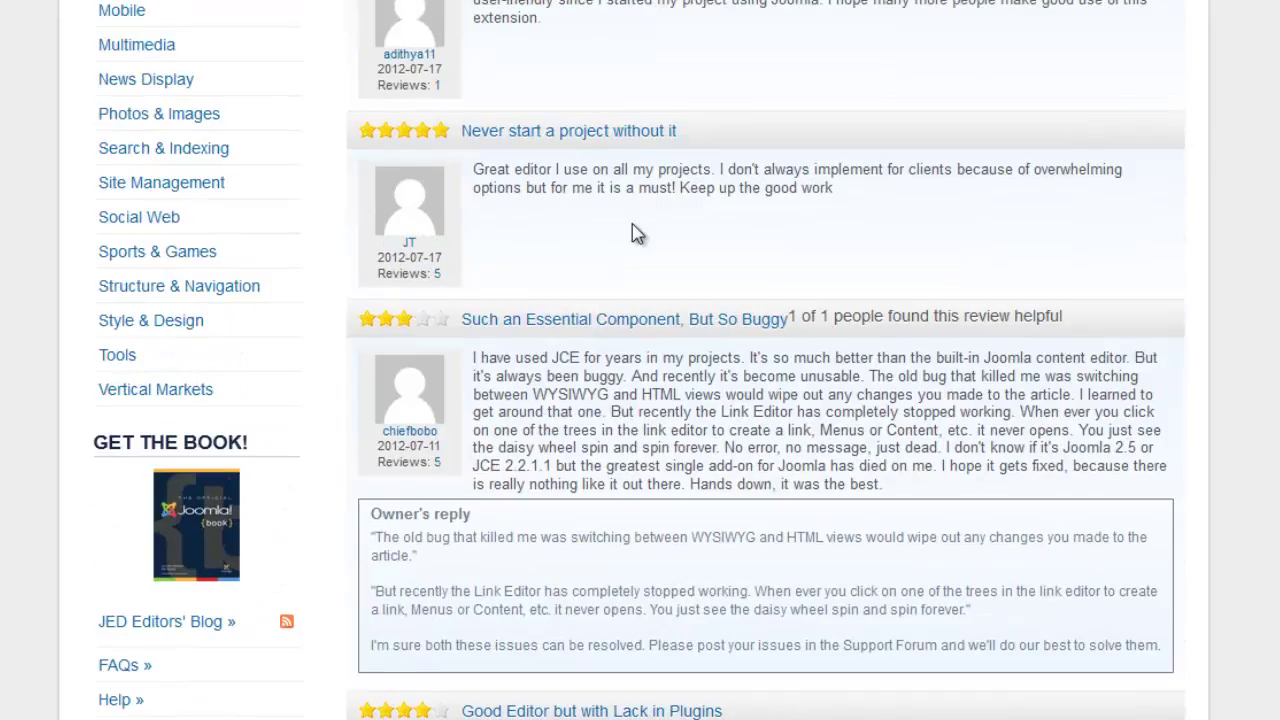
scroll(633, 233, up, 20)
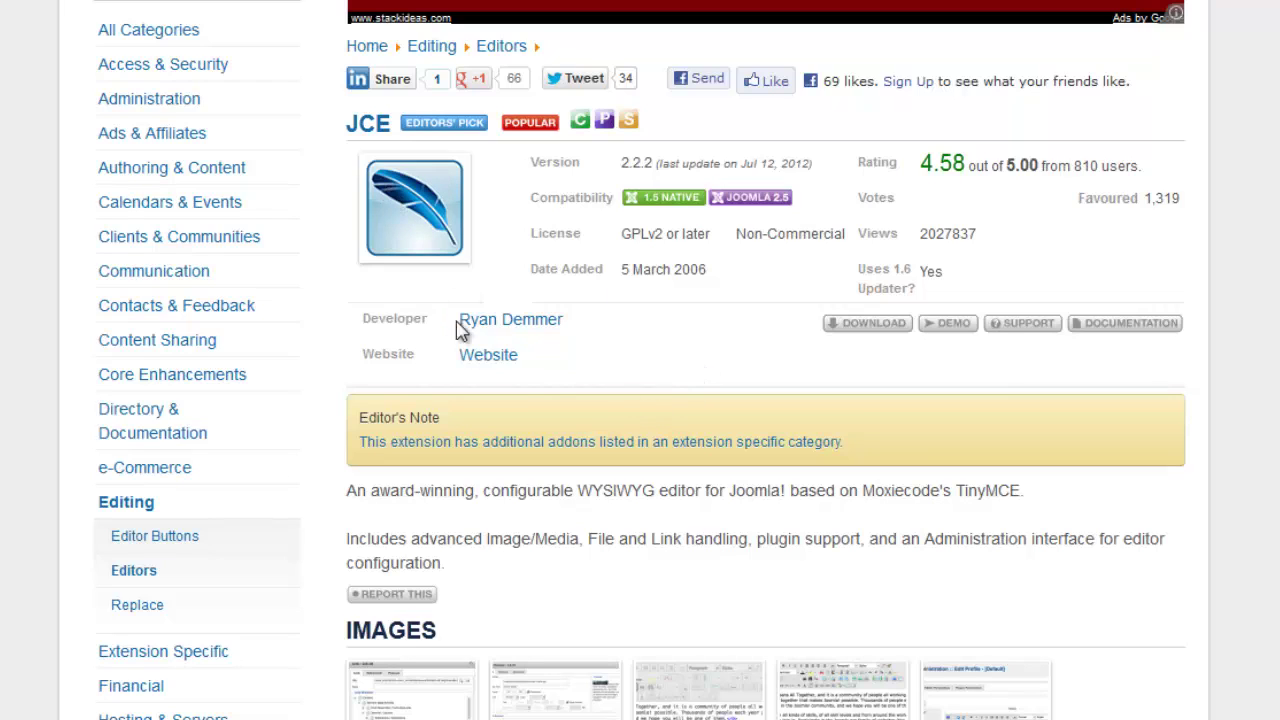
Go to the JCE developer's own website from the listing's Website link.
click(488, 357)
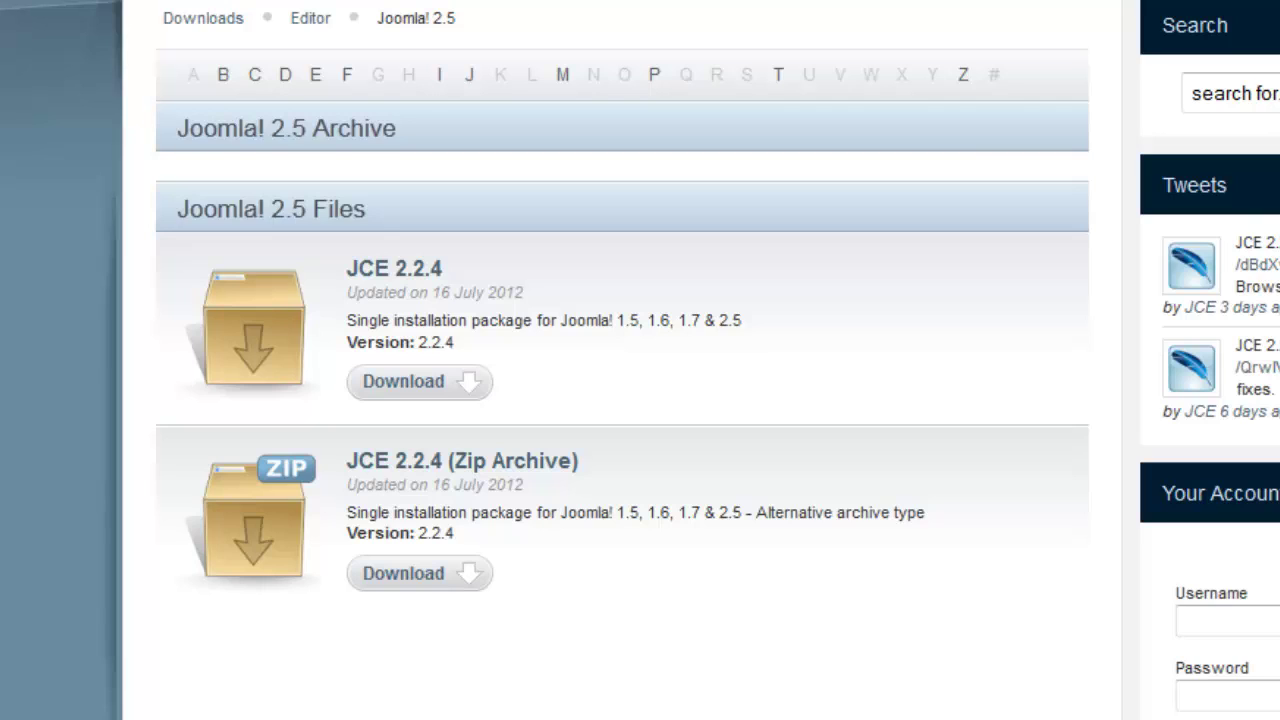
Save the JCE 2.2.4 package com_jce_224.tar.gz and open the Video Archives (F:) drive.
click(413, 392)
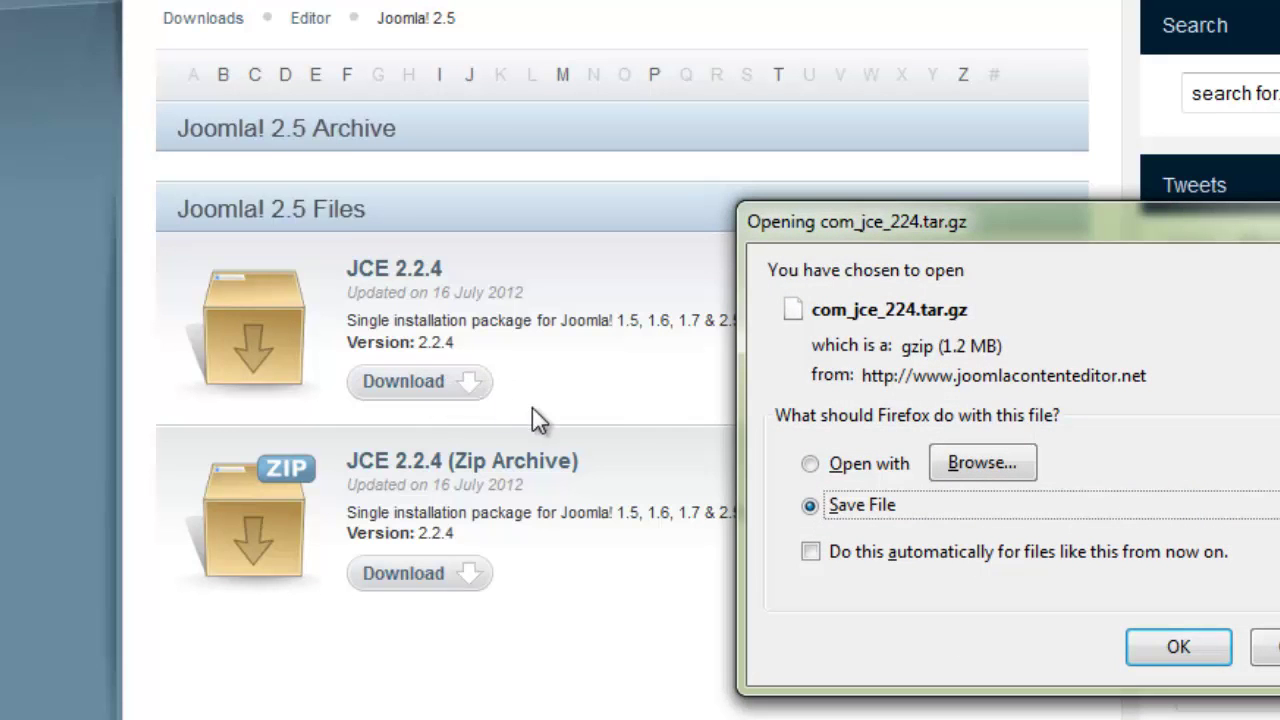
click(1176, 649)
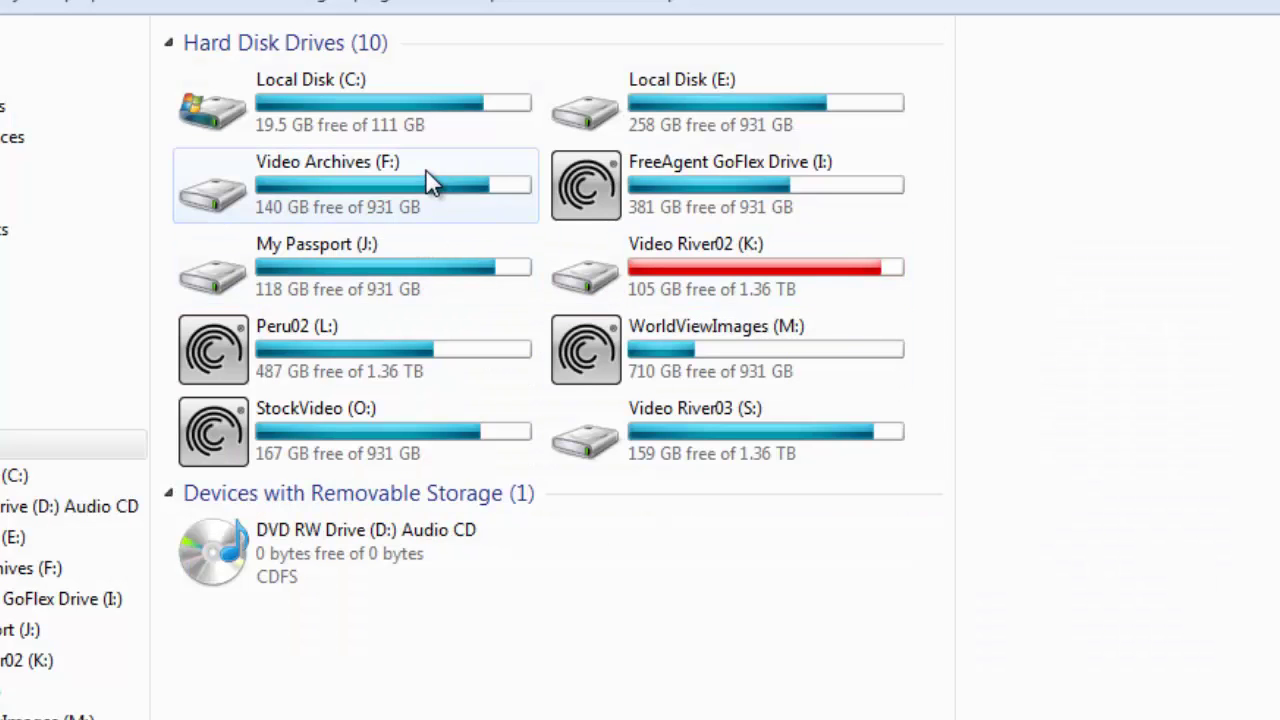
double_click(430, 183)
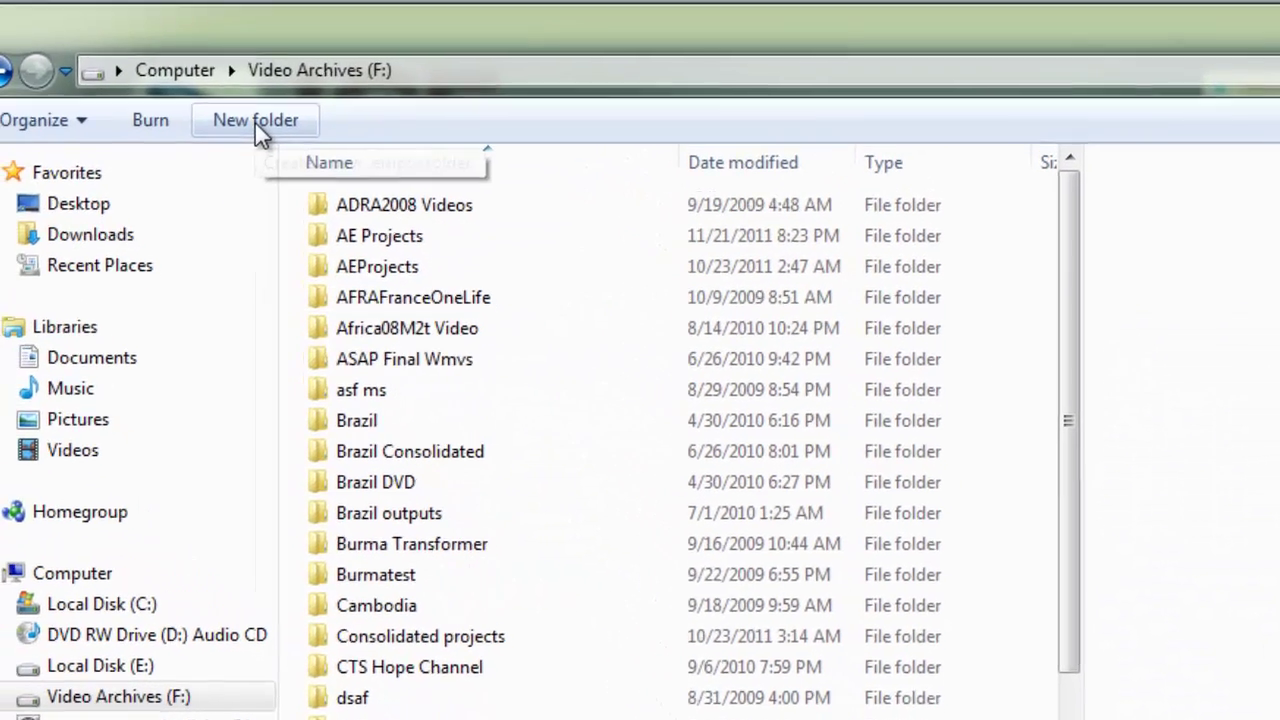
Create and open a new folder named Joomla2.5 on the Video Archives (F:) drive.
click(259, 127)
text(Jooml)
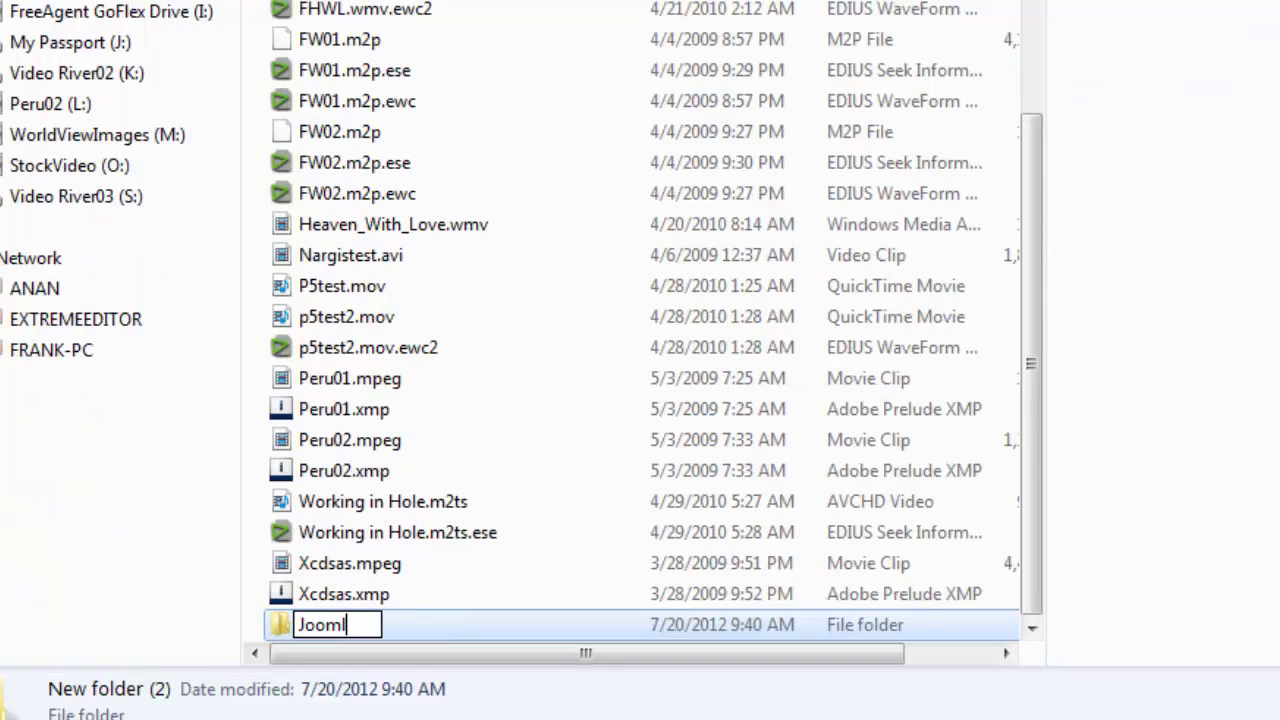
text(a2.5)
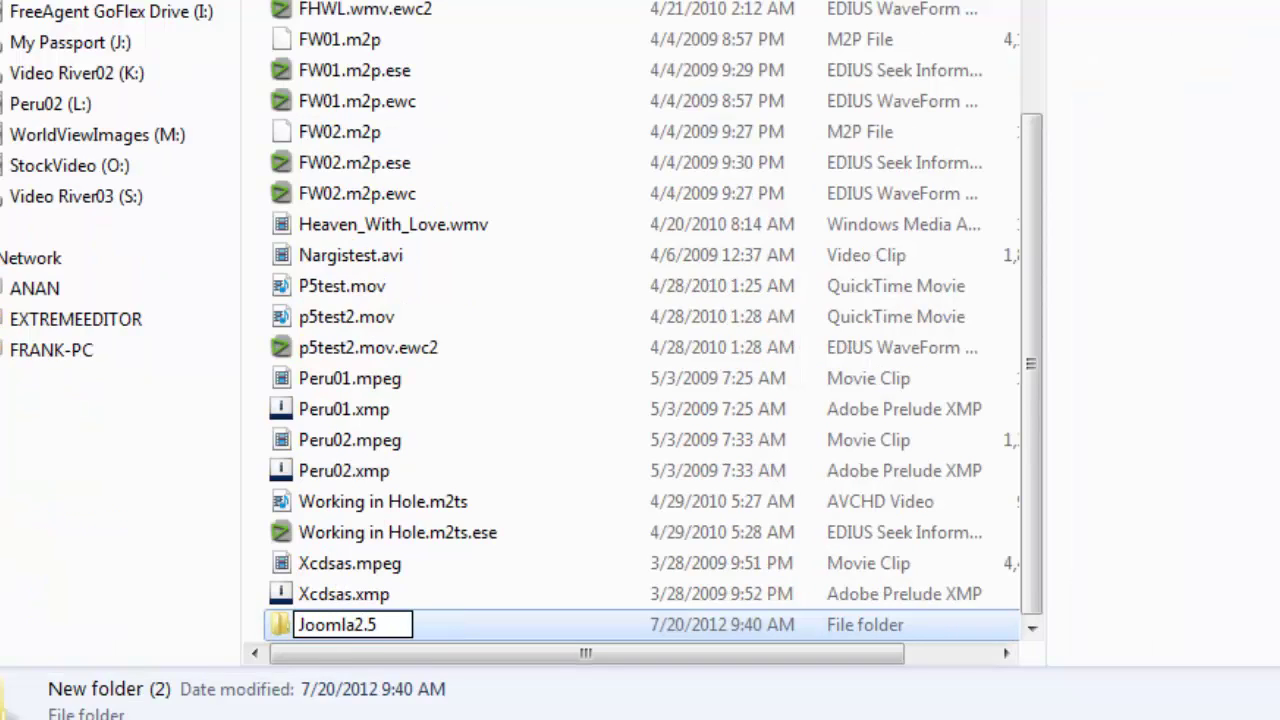
key(Return)
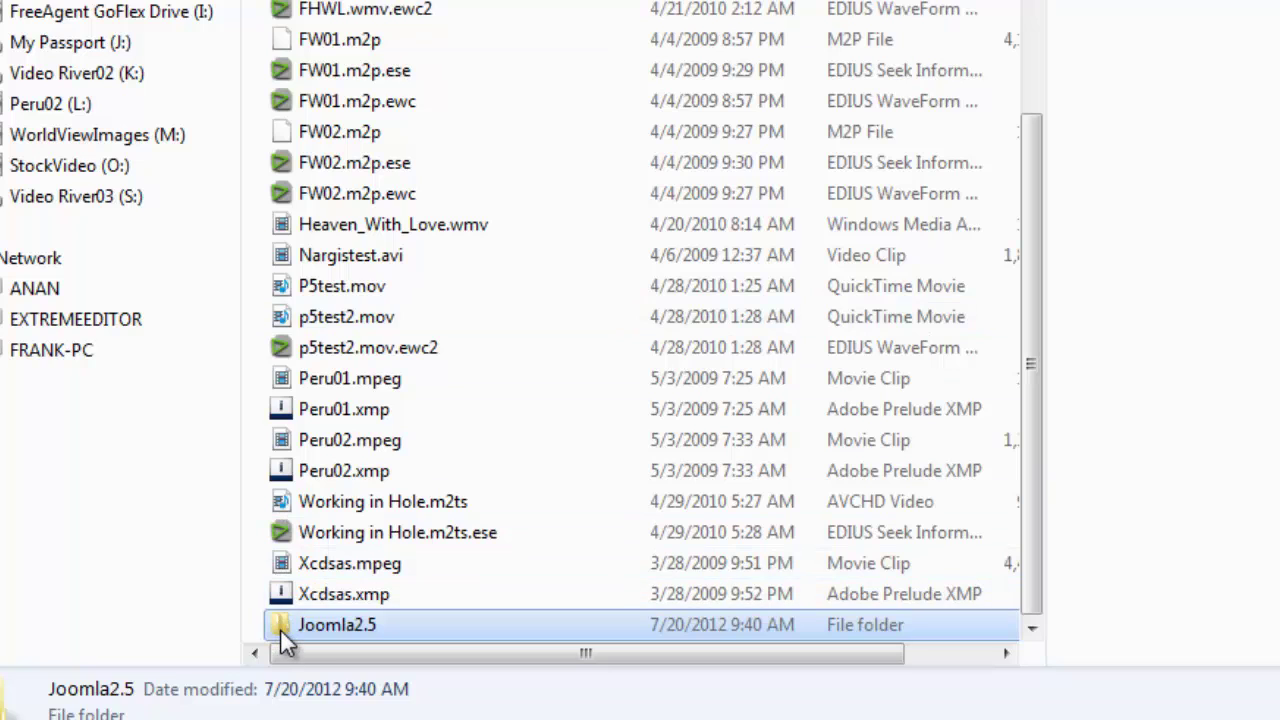
double_click(330, 624)
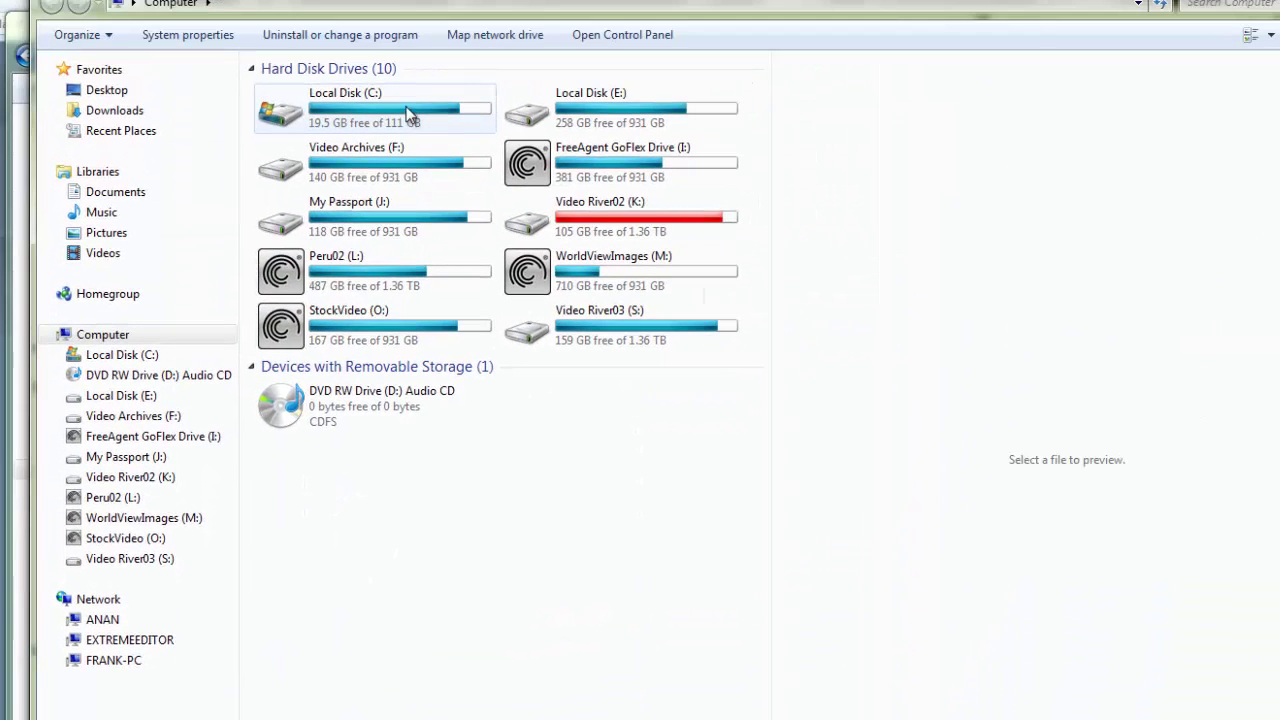
Copy com_jce_224.tar.gz from the user's Downloads folder into Joomla2.5, then close the window.
double_click(406, 106)
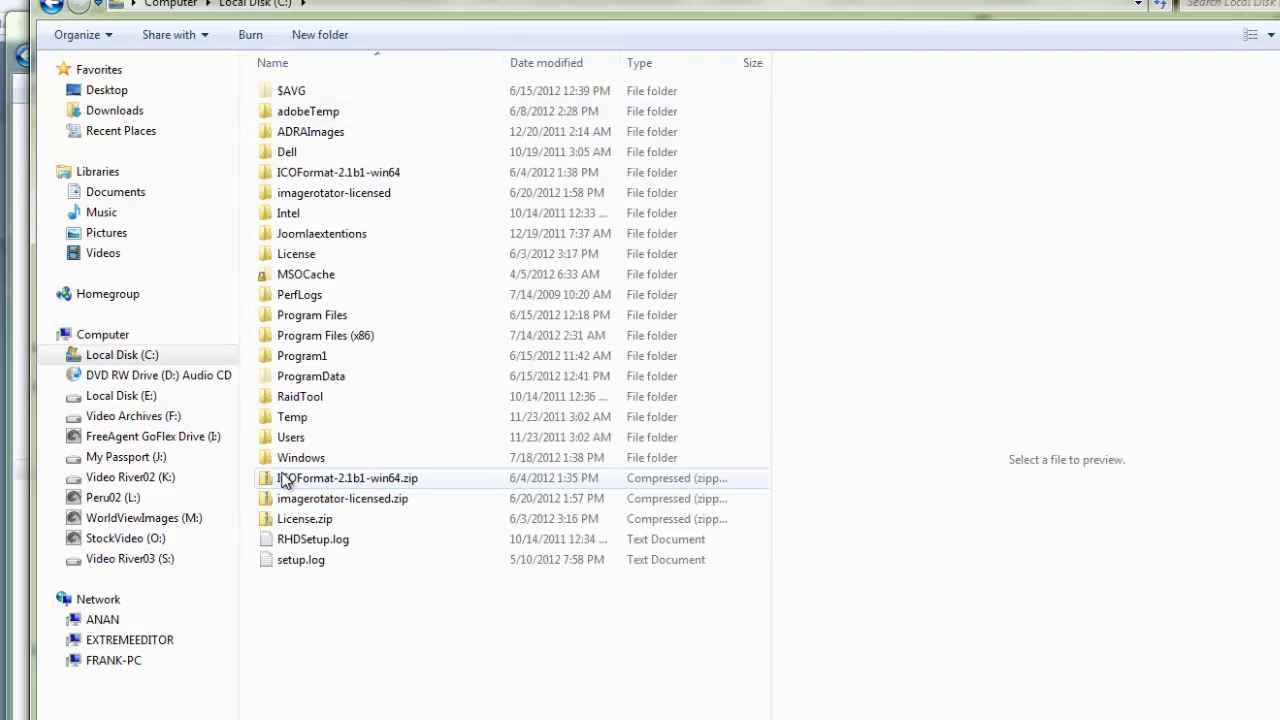
double_click(273, 437)
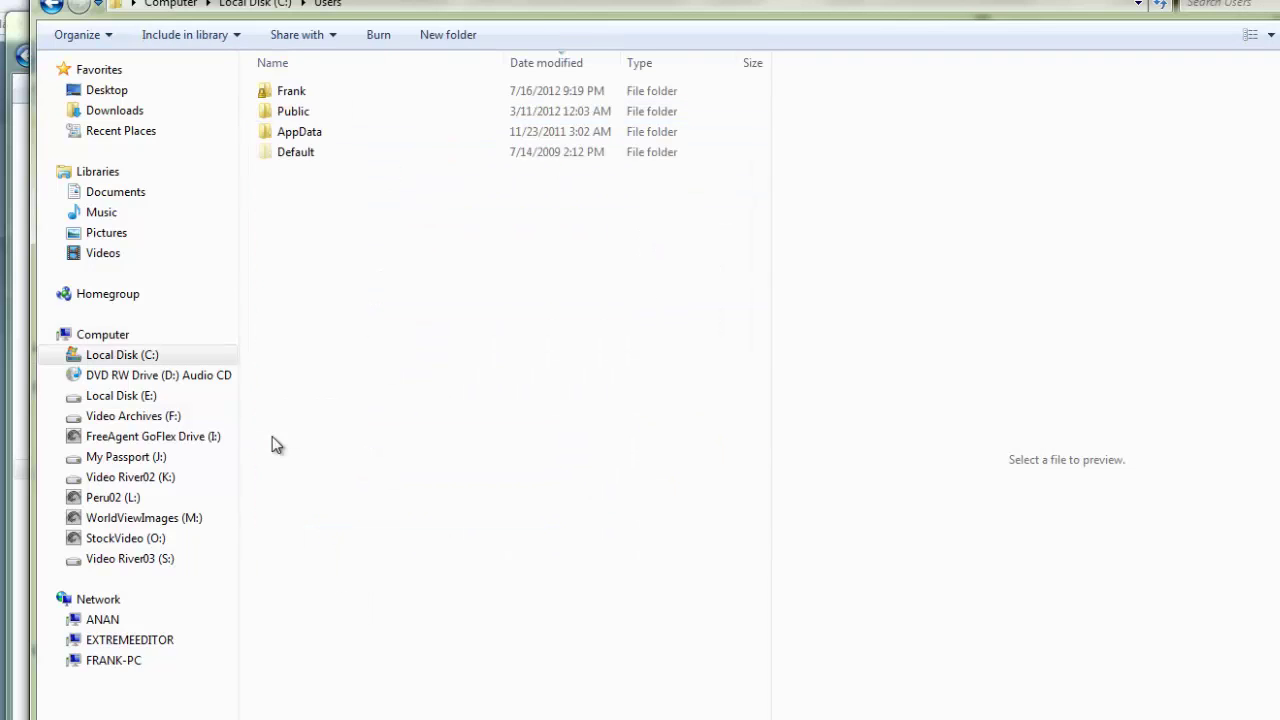
double_click(280, 92)
double_click(282, 176)
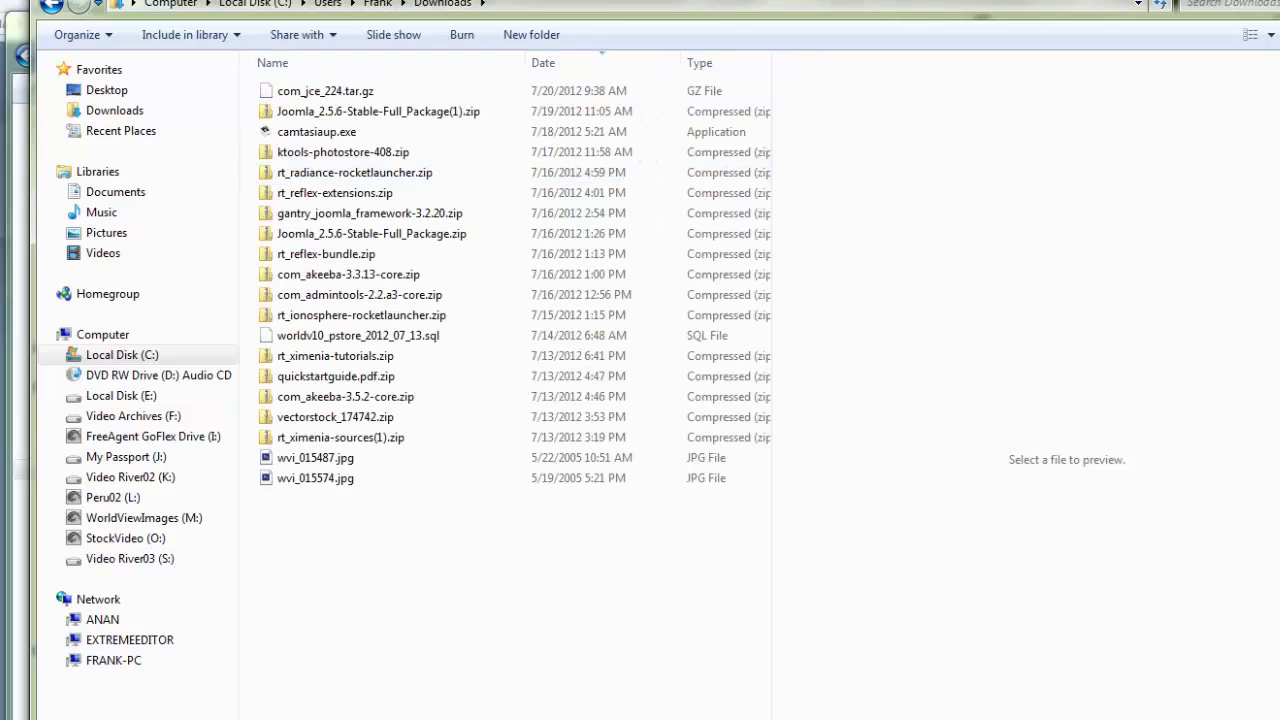
drag(519, 2, 1218, 211)
drag(982, 318, 456, 331)
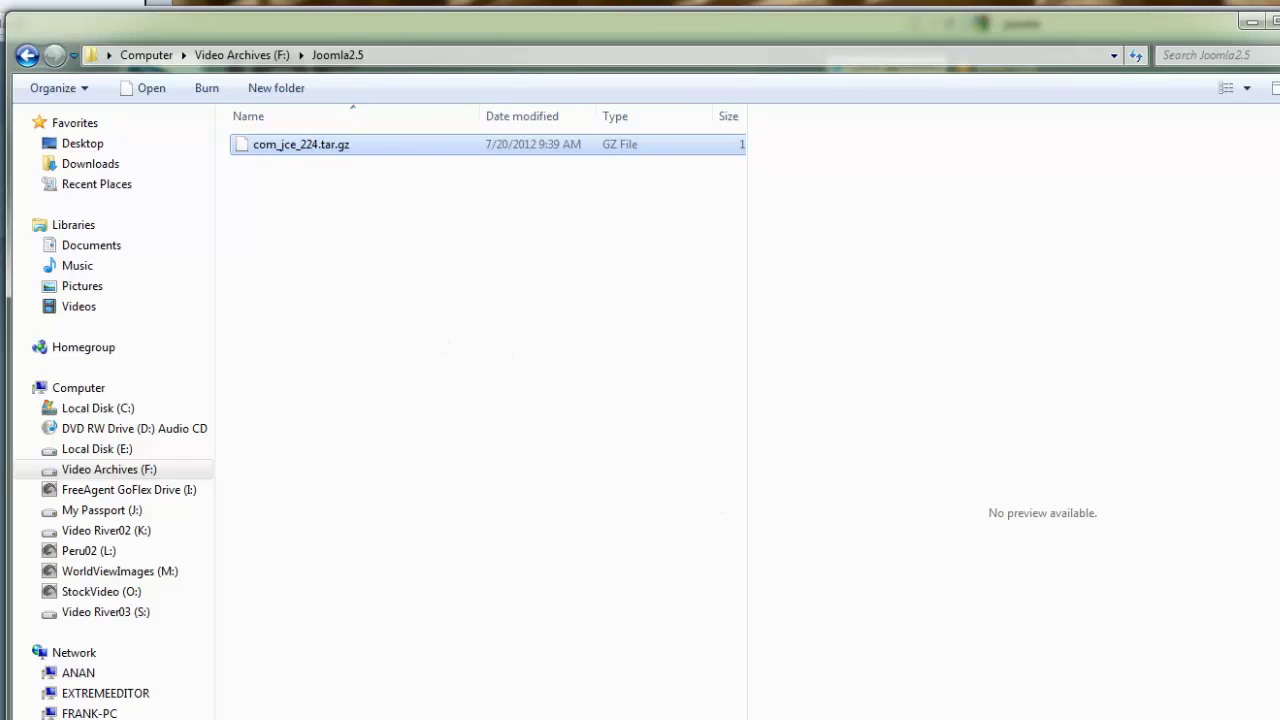
key(alt+F4)
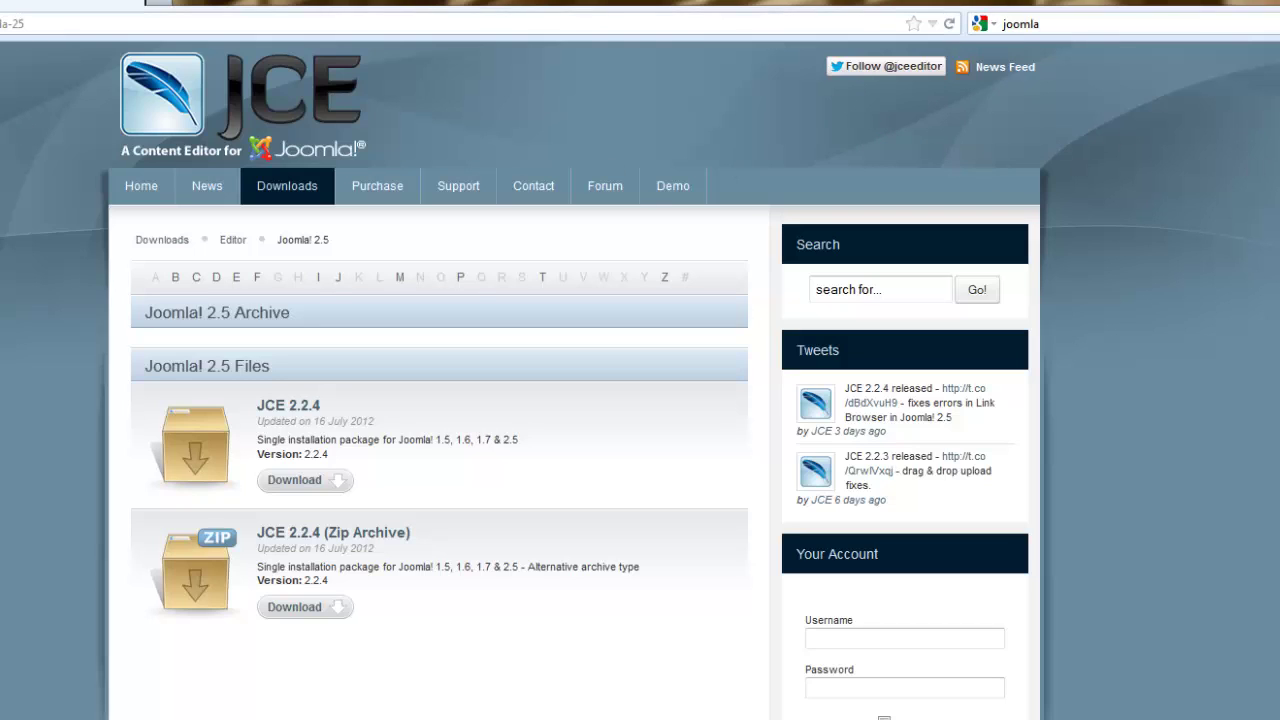
Return to the directory and open Popular Extensions via All Categories, scrolling down to AllVideos.
key(ctrl+Tab)
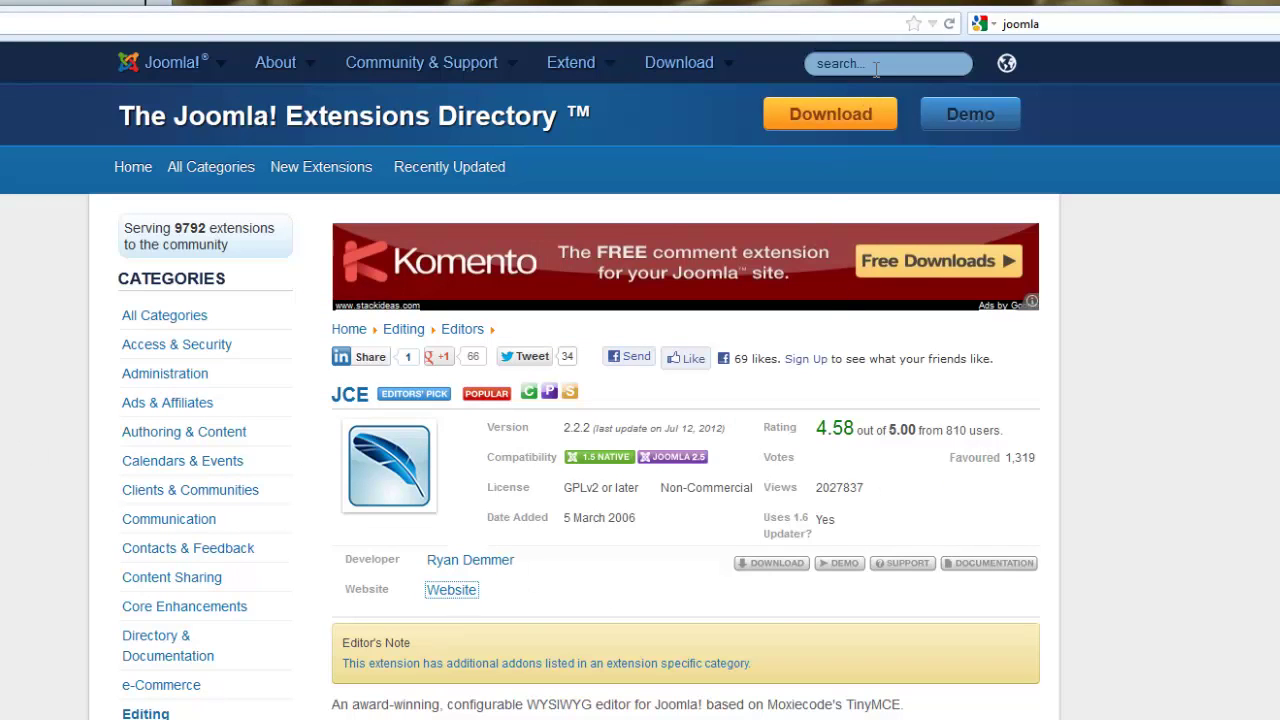
key(alt+Left)
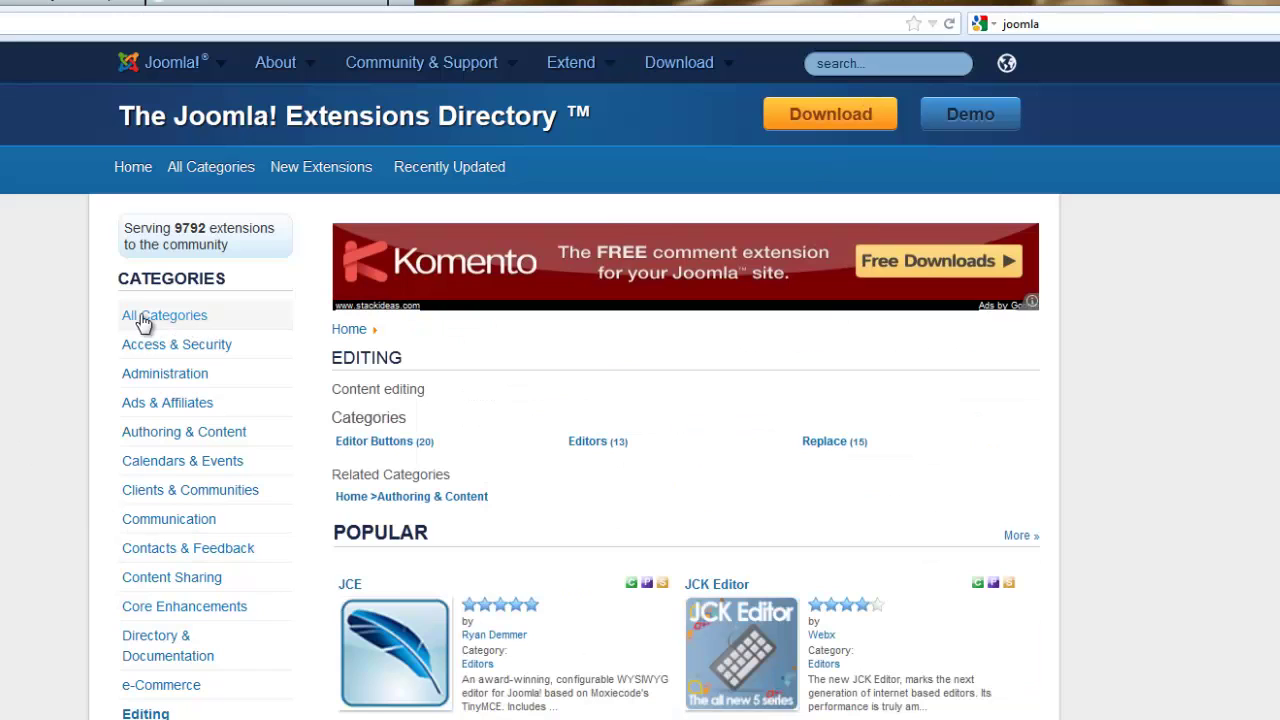
click(143, 320)
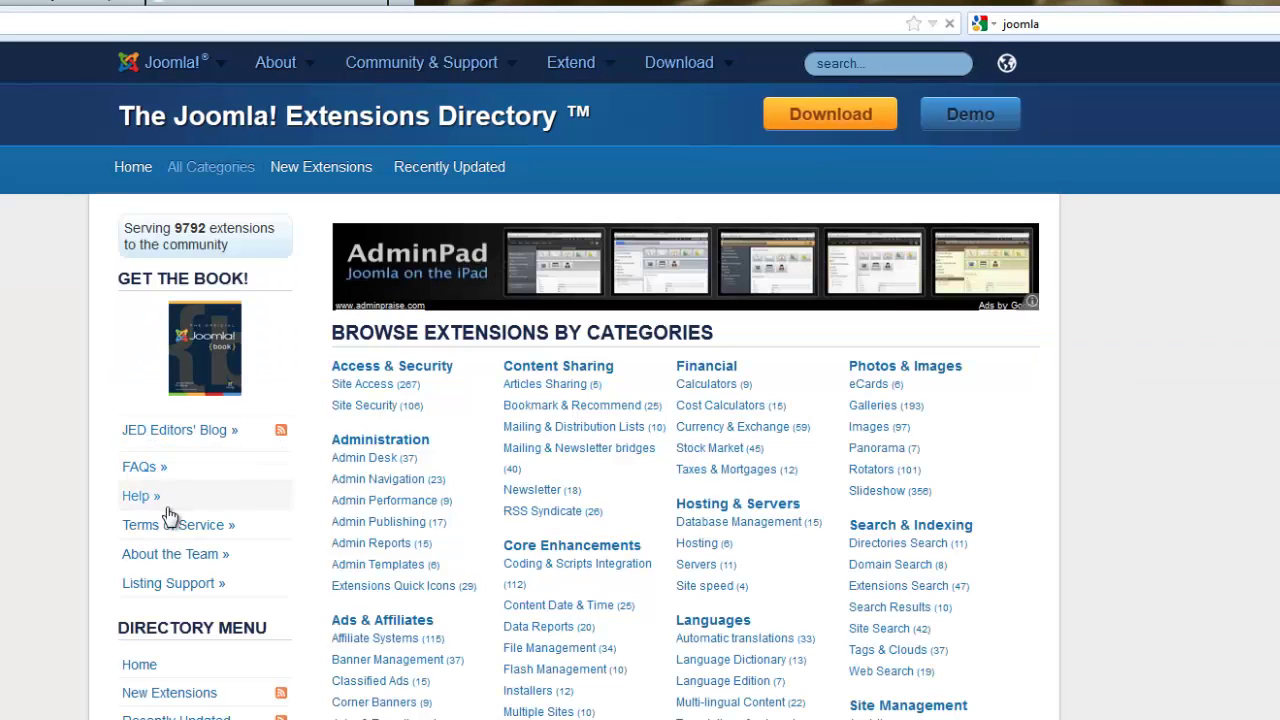
scroll(168, 604, down, 3)
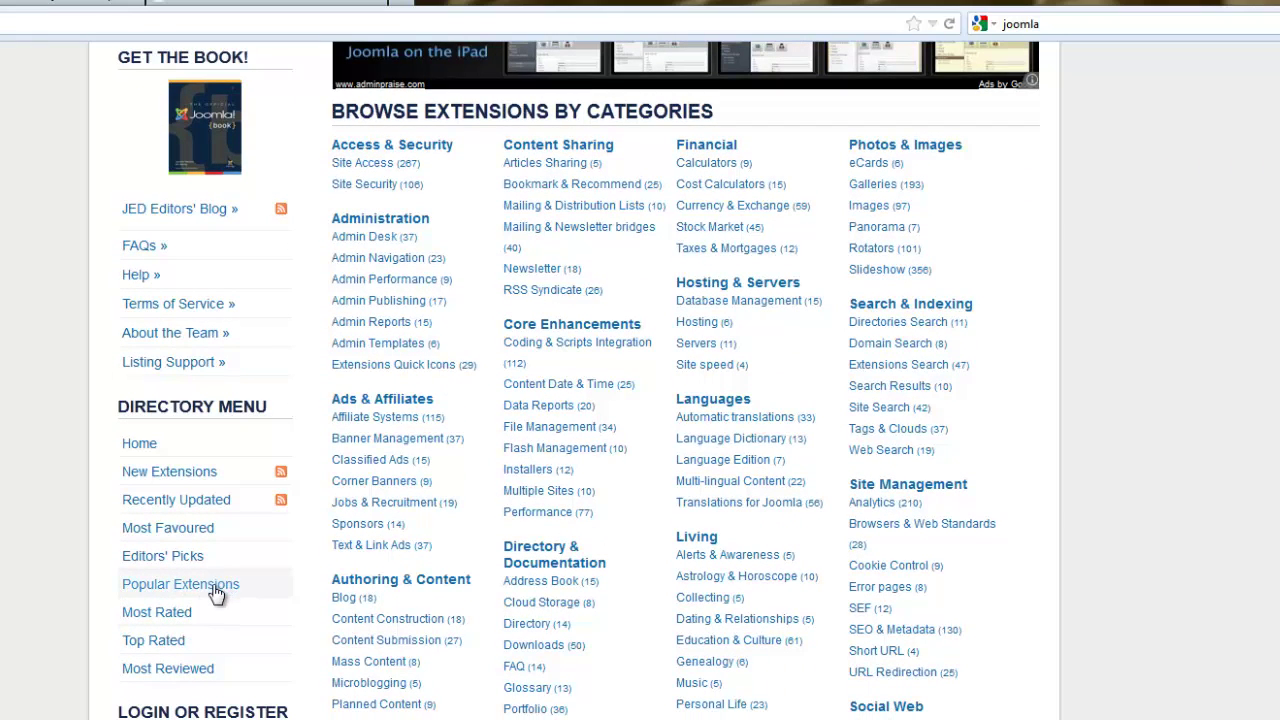
click(216, 594)
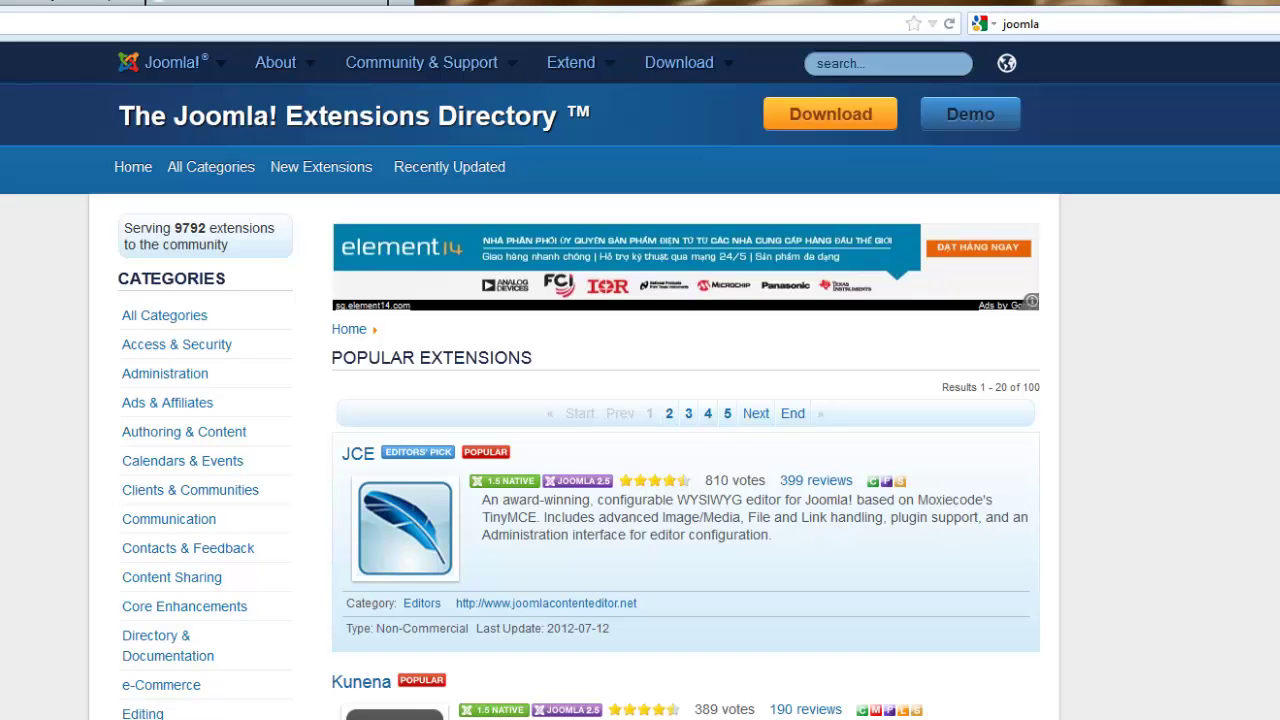
scroll(640, 400, down, 5)
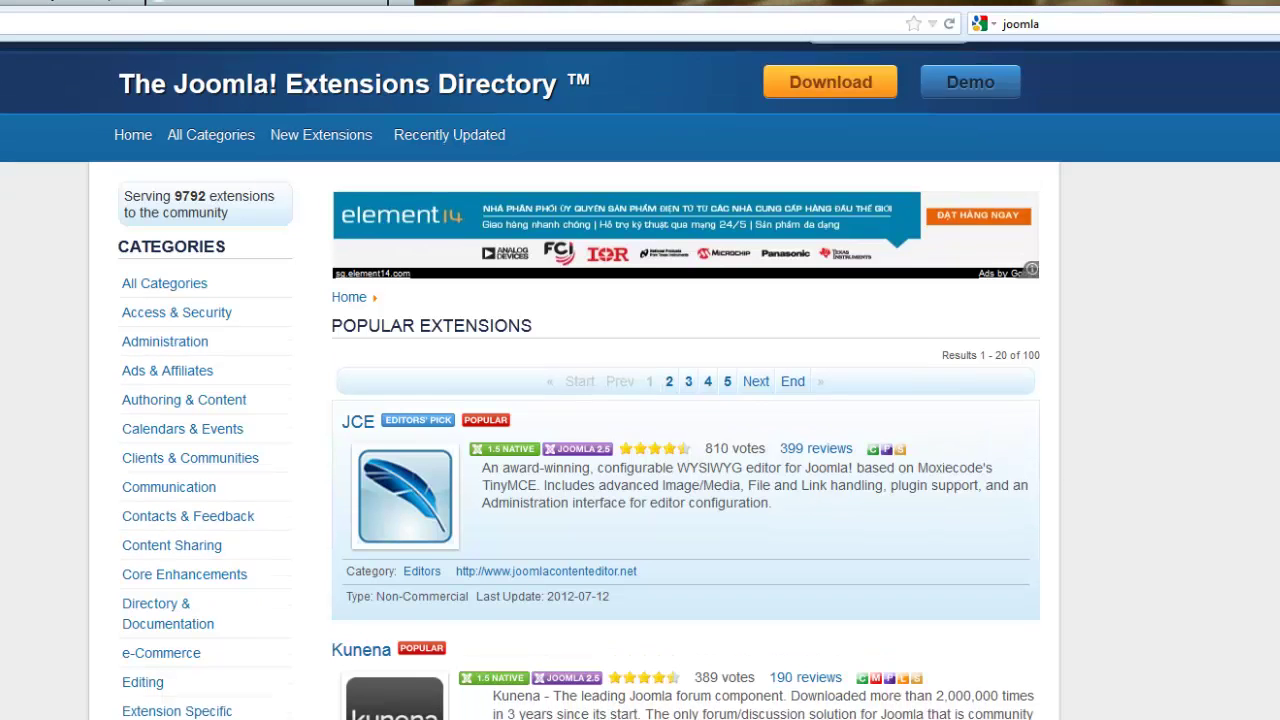
scroll(1134, 400, down, 2)
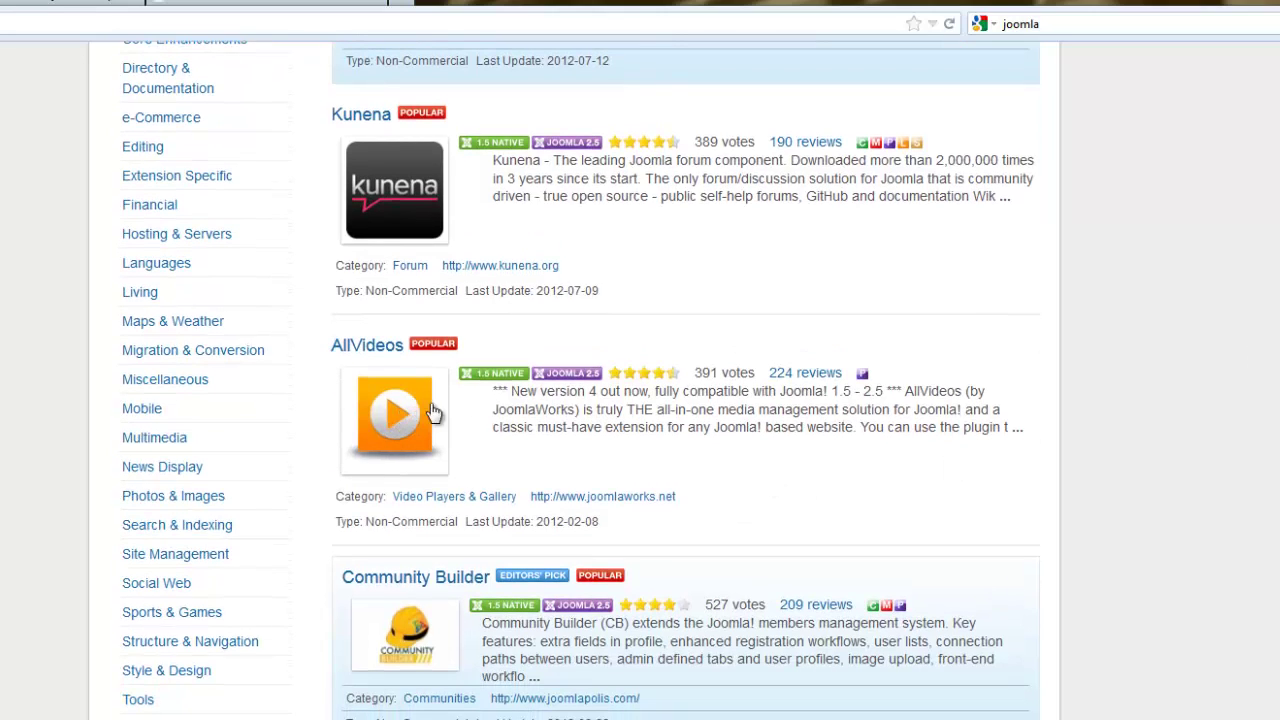
Open the AllVideos listing and follow its Website link to JoomlaWorks.
click(405, 425)
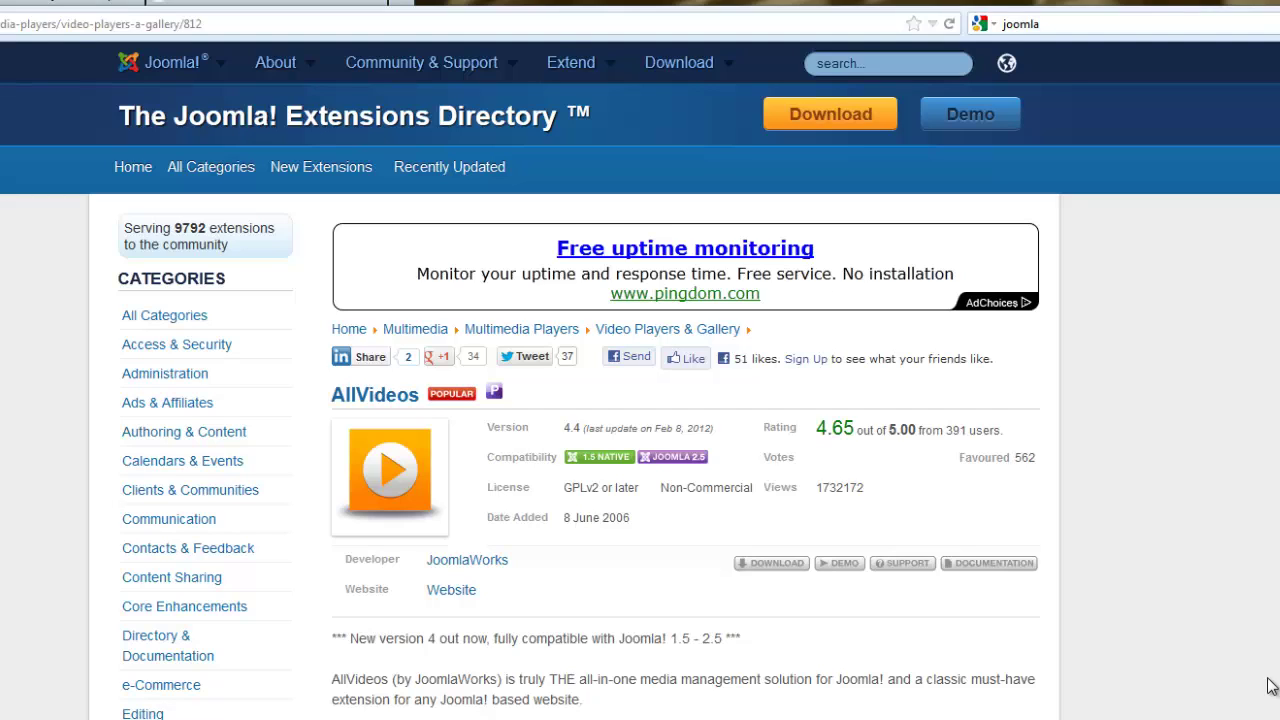
scroll(1271, 686, down, 1)
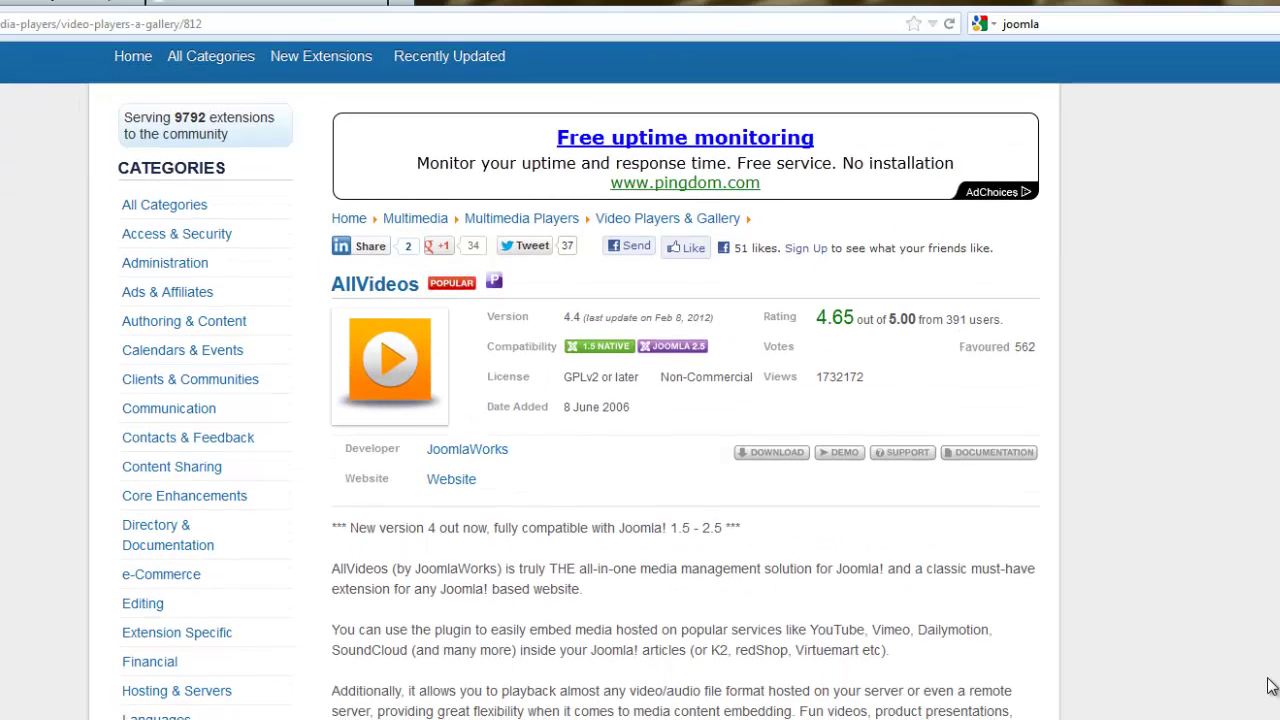
click(451, 481)
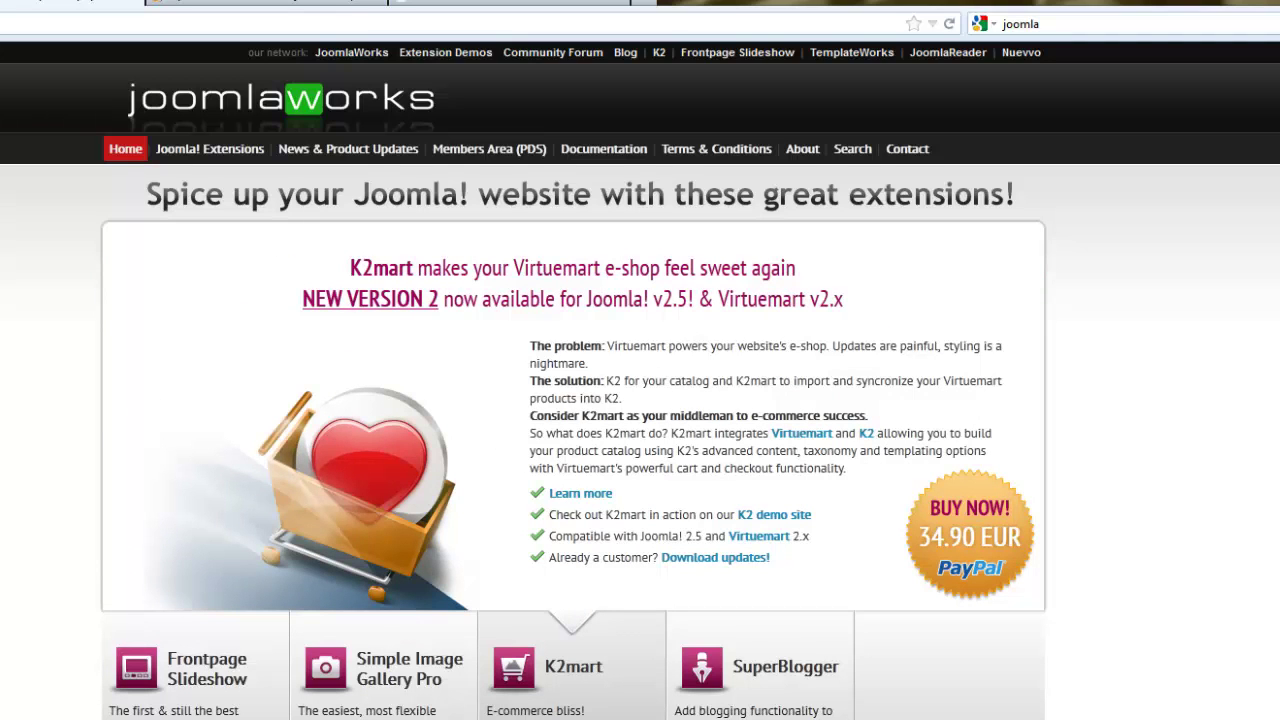
Download the AllVideos and K2 (K2_v2.5.7.zip) packages for Joomla 1.6/1.7/2.5.
scroll(640, 380, down, 10)
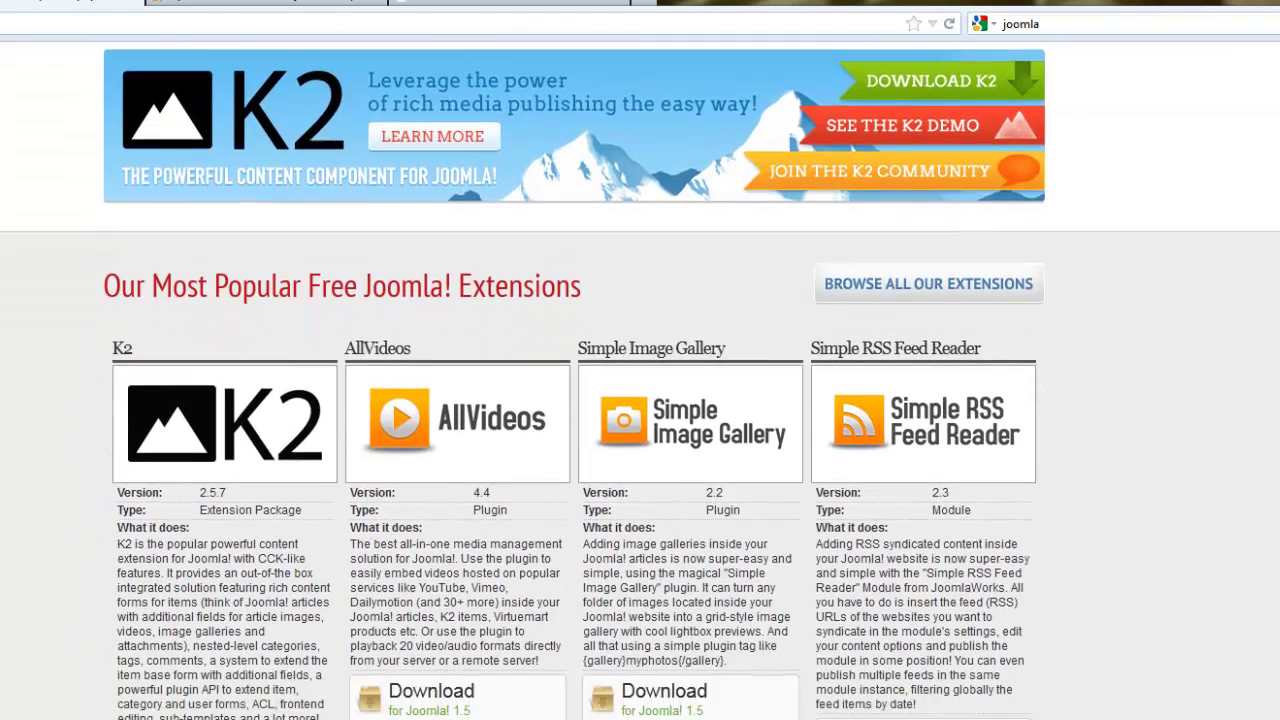
scroll(533, 350, down, 3)
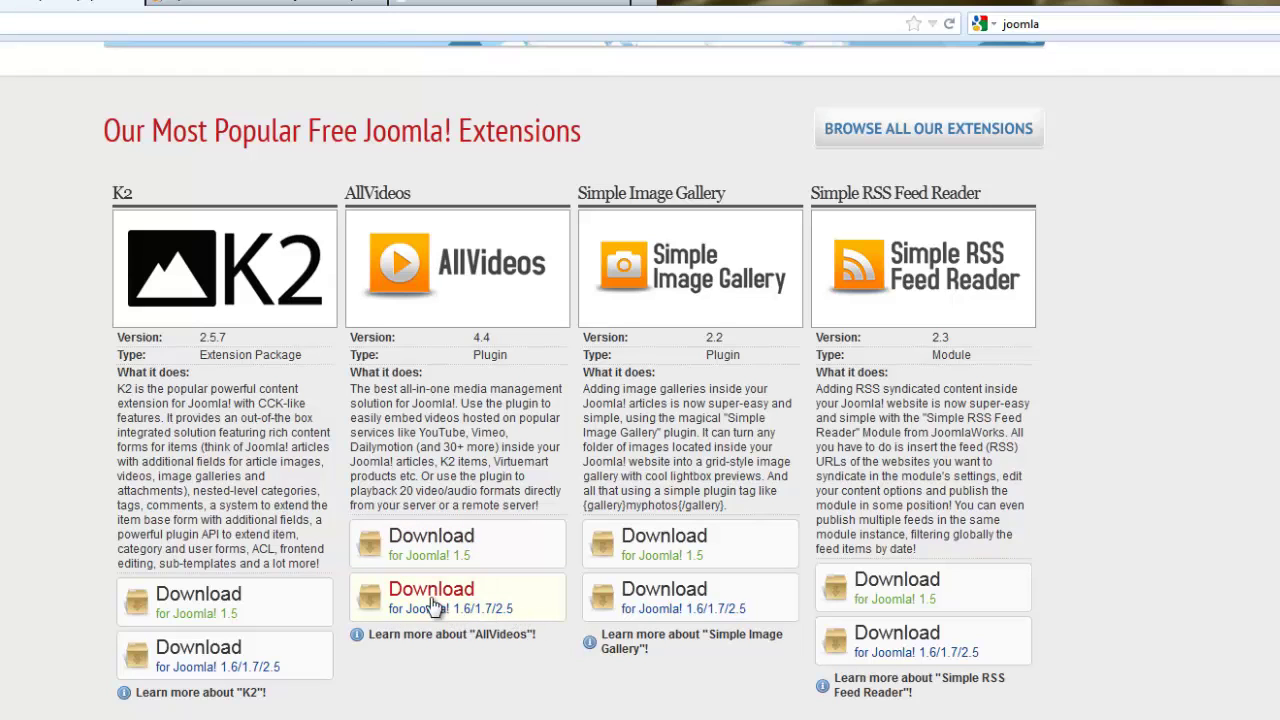
click(440, 598)
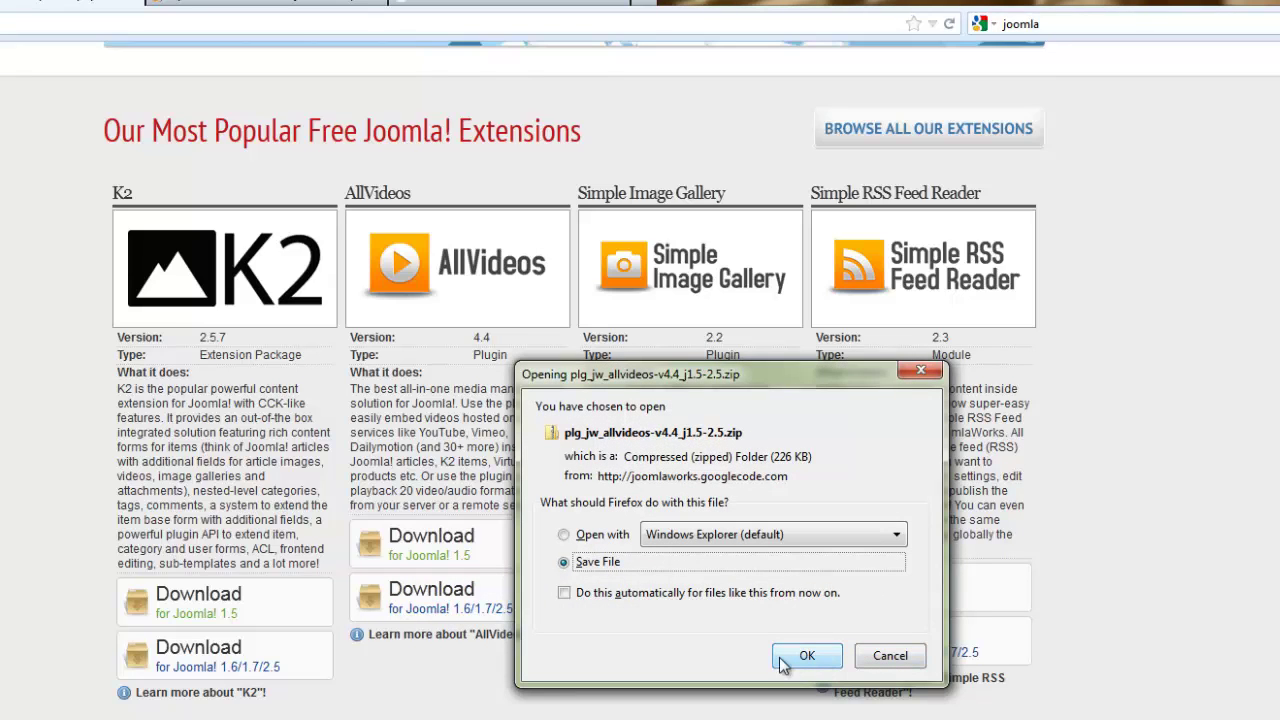
click(806, 659)
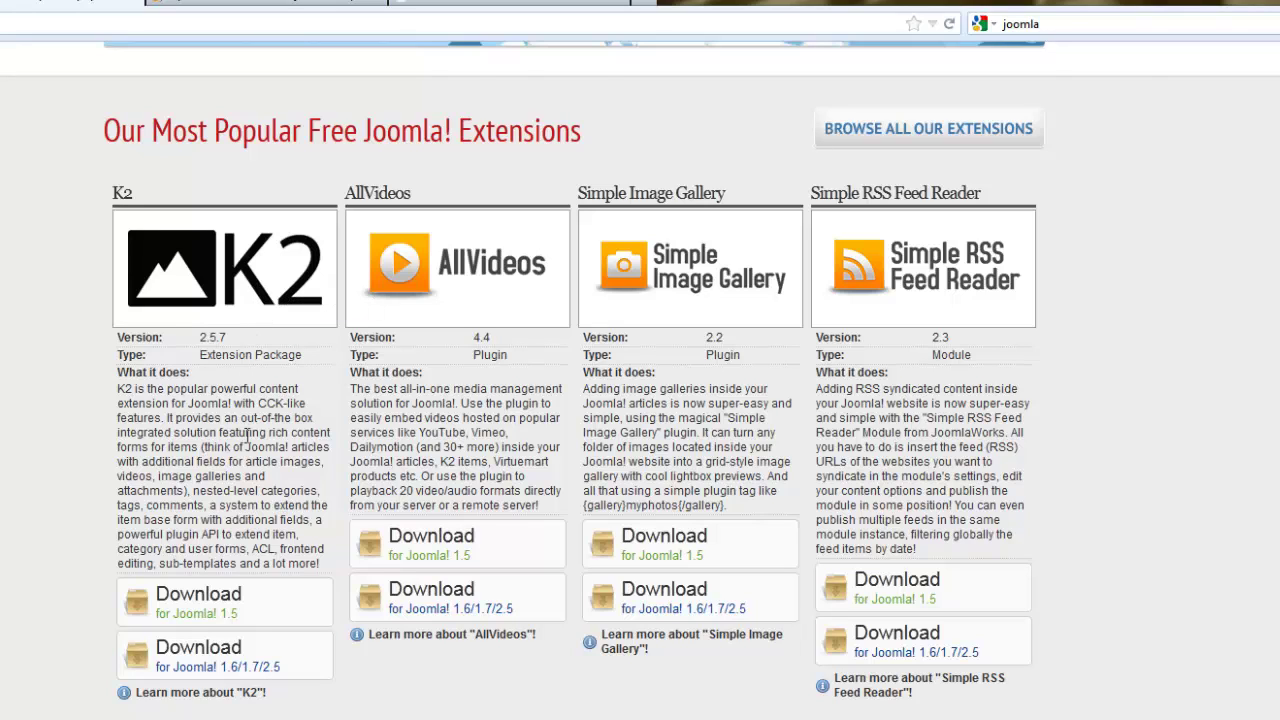
click(191, 668)
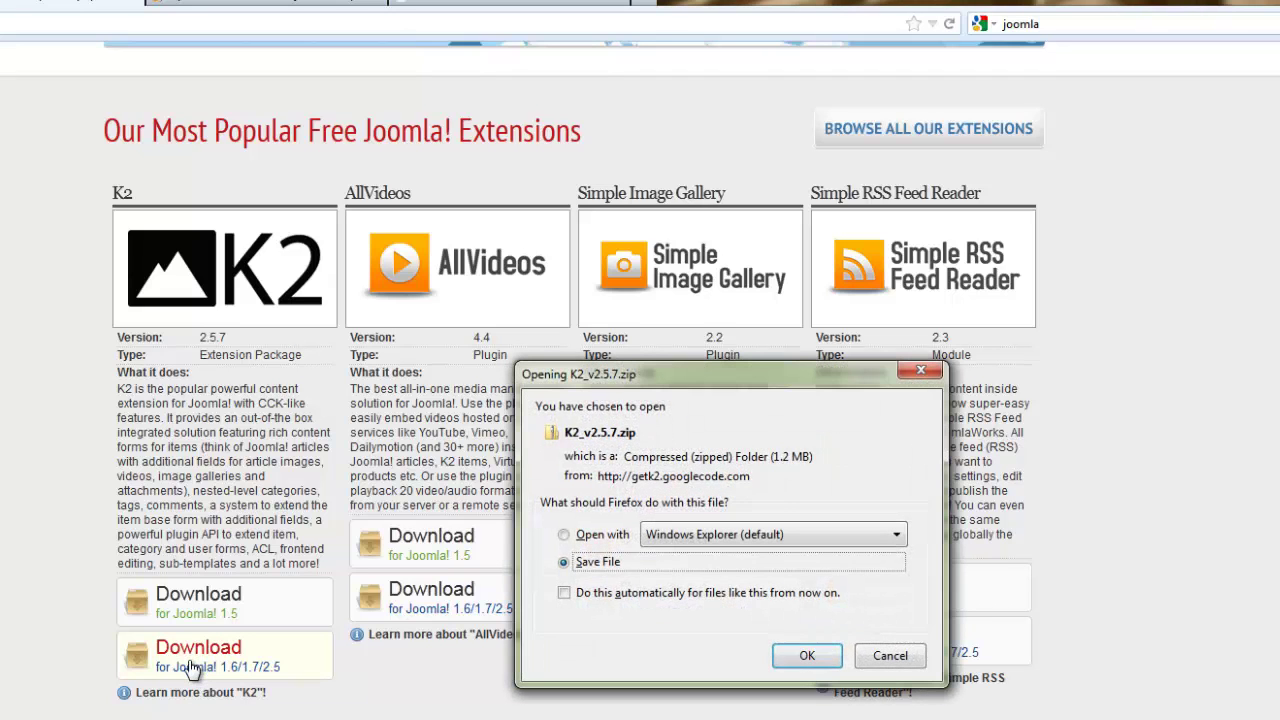
click(806, 654)
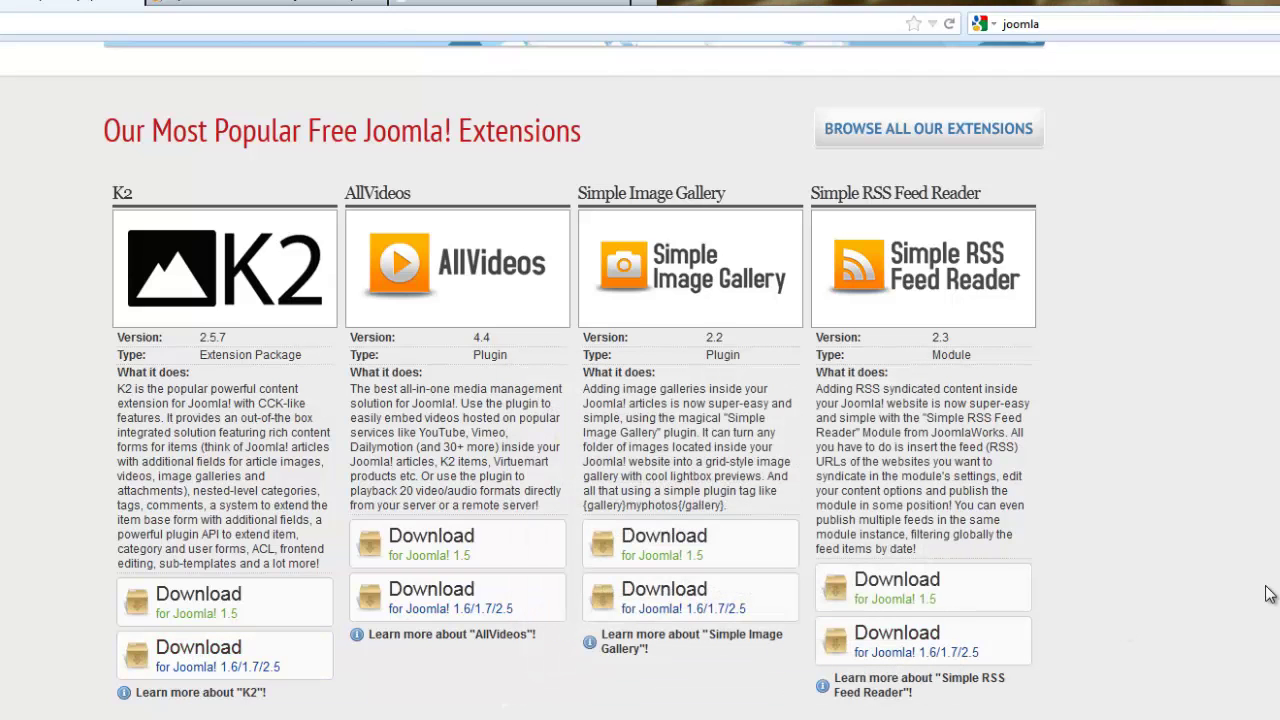
Open the Joomla2.5 folder on Video Archives (F:) in a second Explorer window.
drag(1279, 60, 1279, 66)
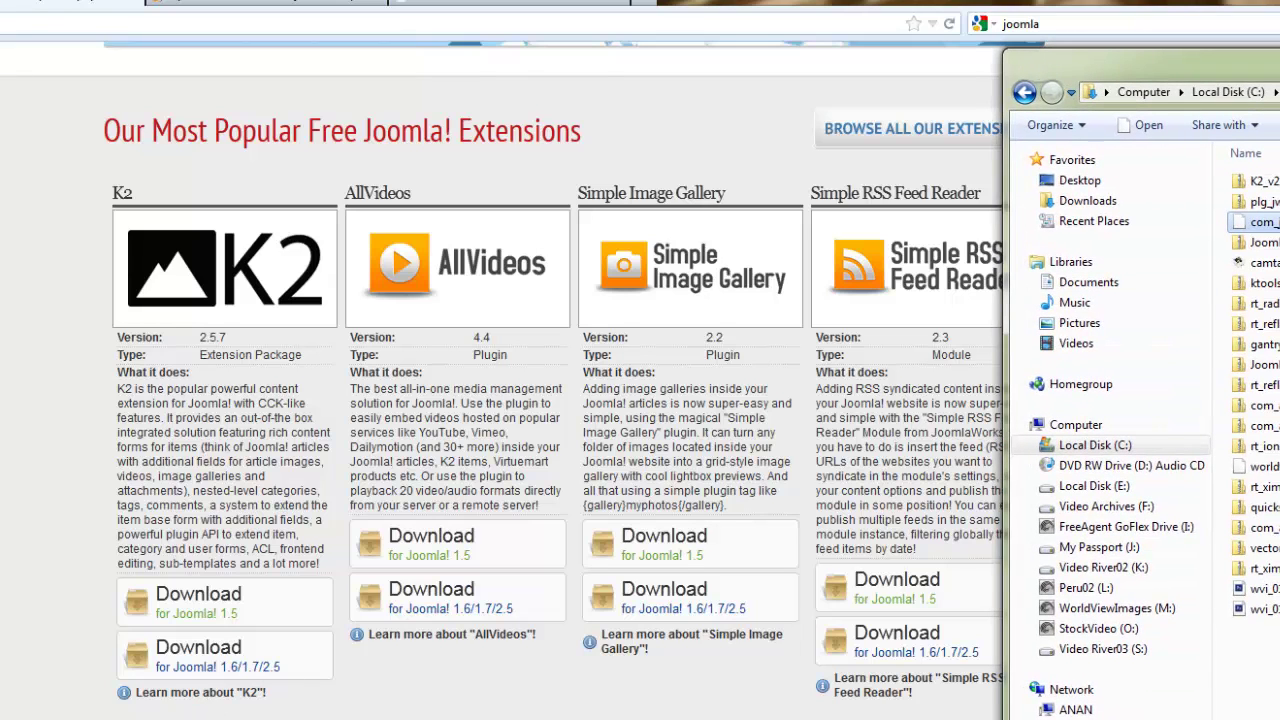
key(super+e)
drag(210, 42, 144, 26)
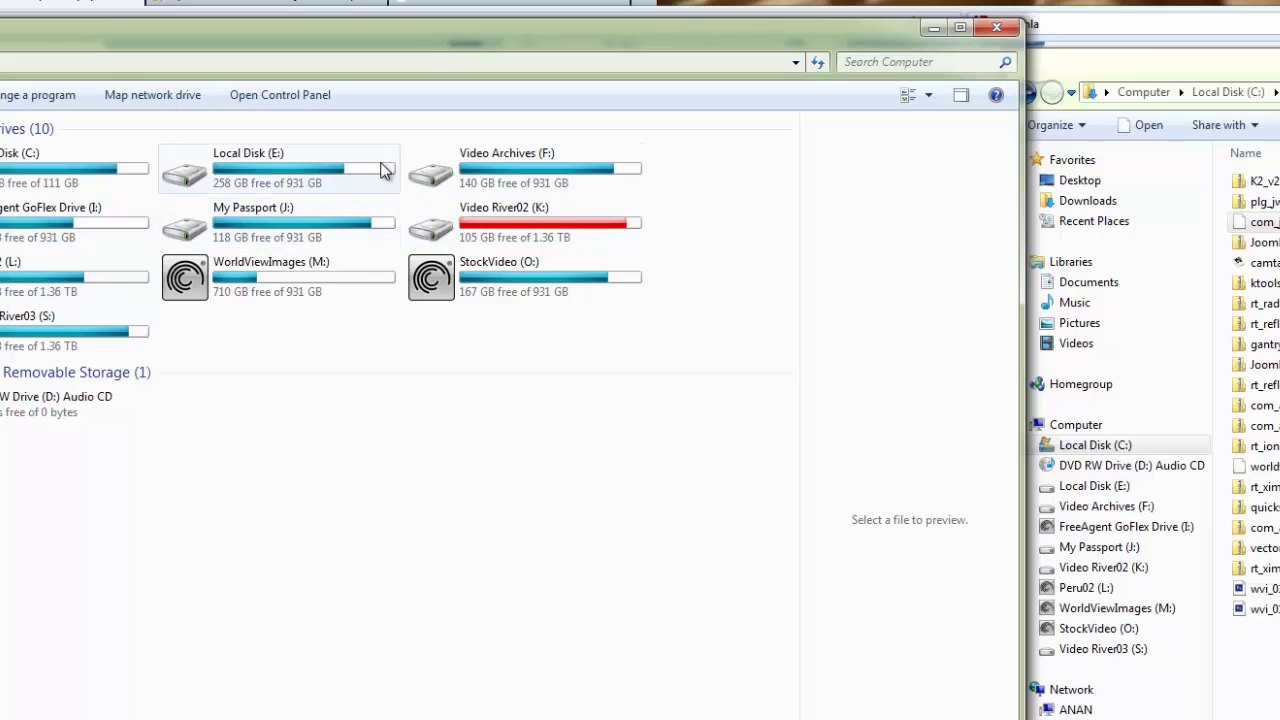
double_click(468, 168)
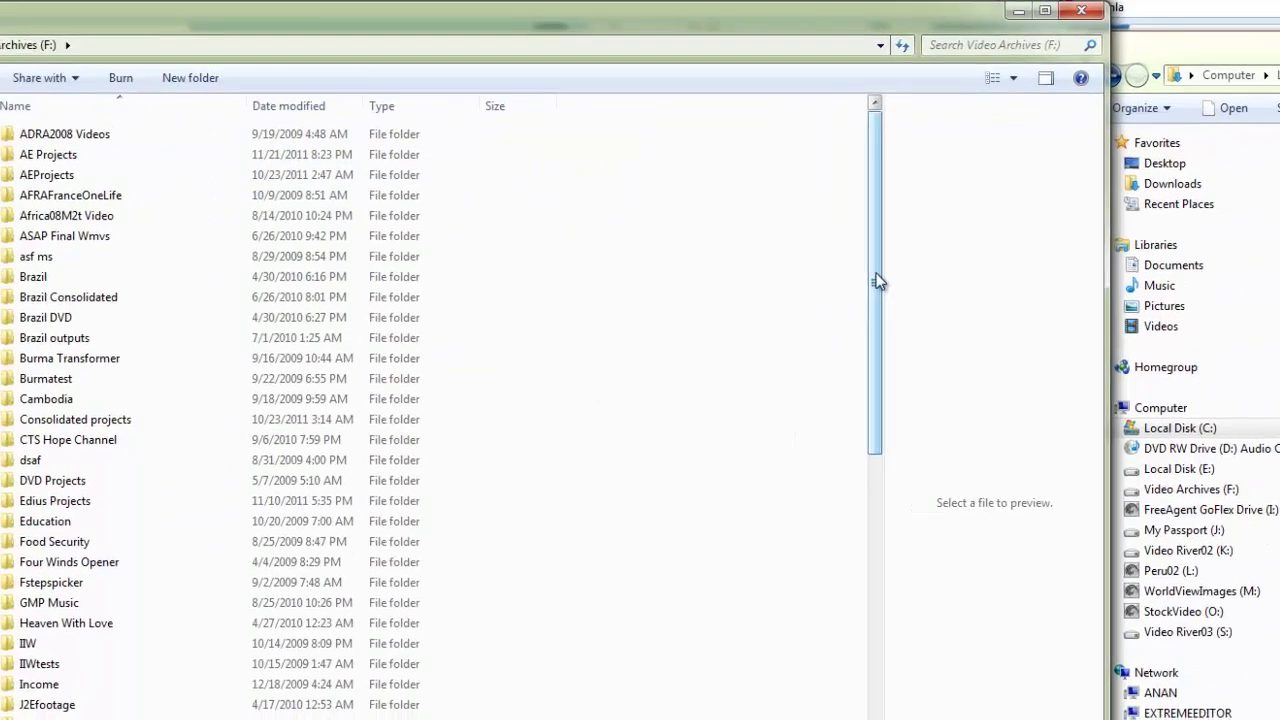
drag(878, 282, 868, 361)
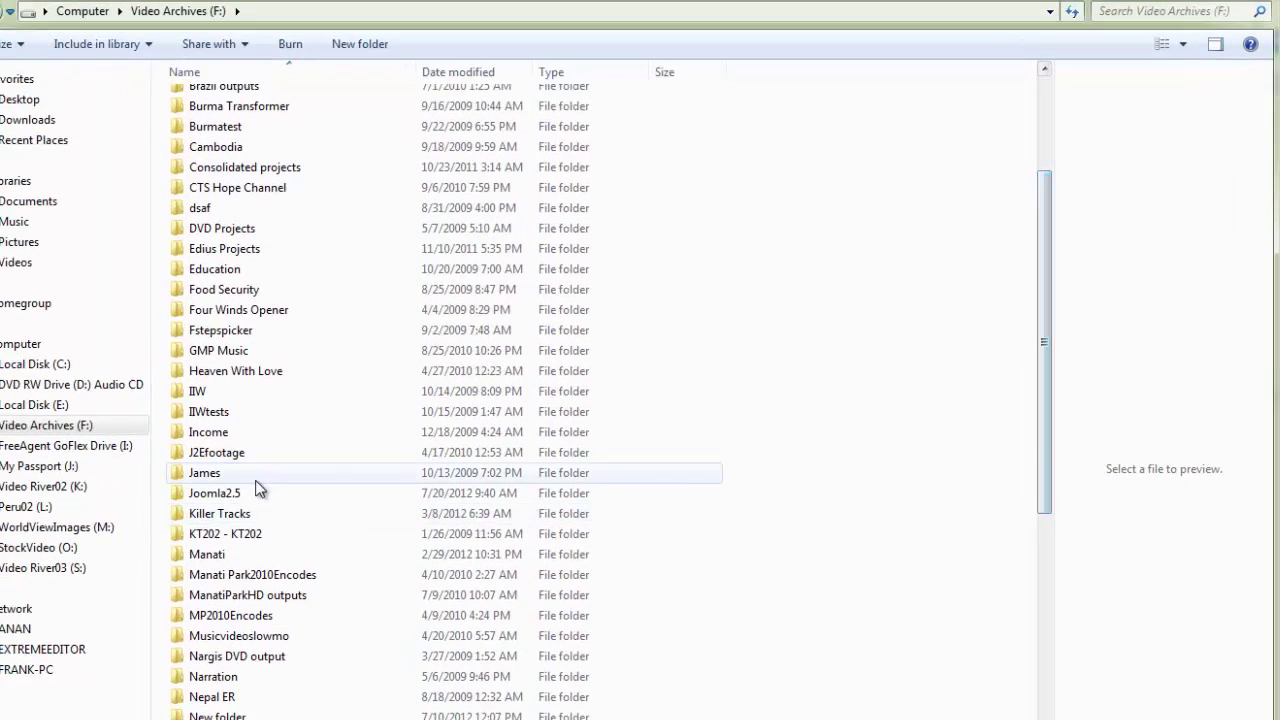
click(60, 529)
double_click(228, 494)
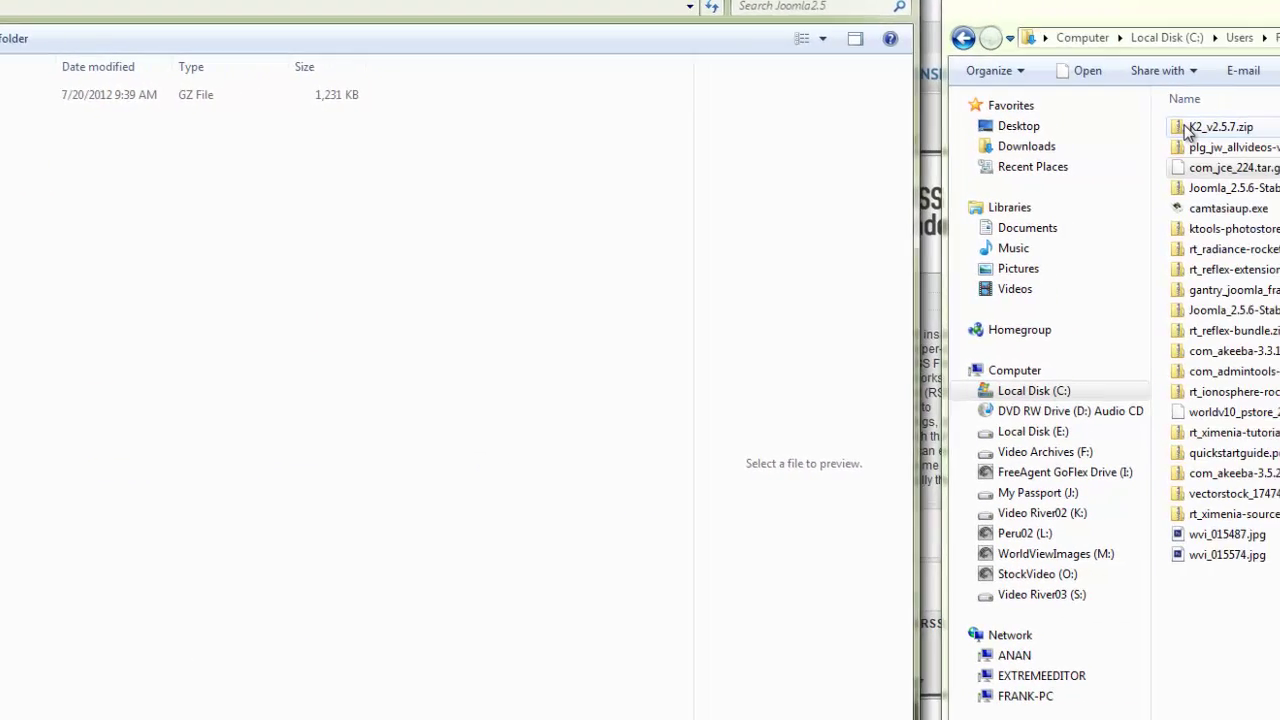
Copy K2_v2.5.7.zip and the AllVideos plugin zip into Joomla2.5, then close both windows.
drag(1176, 136, 500, 223)
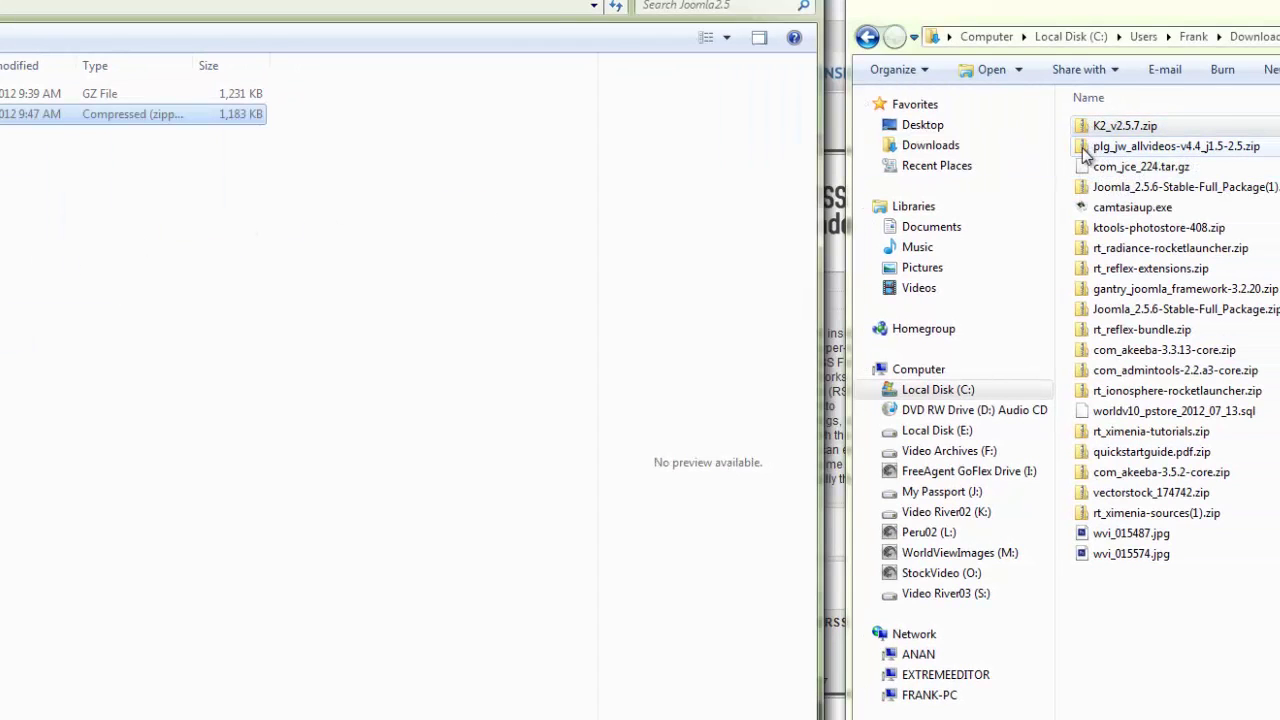
drag(1086, 150, 3, 370)
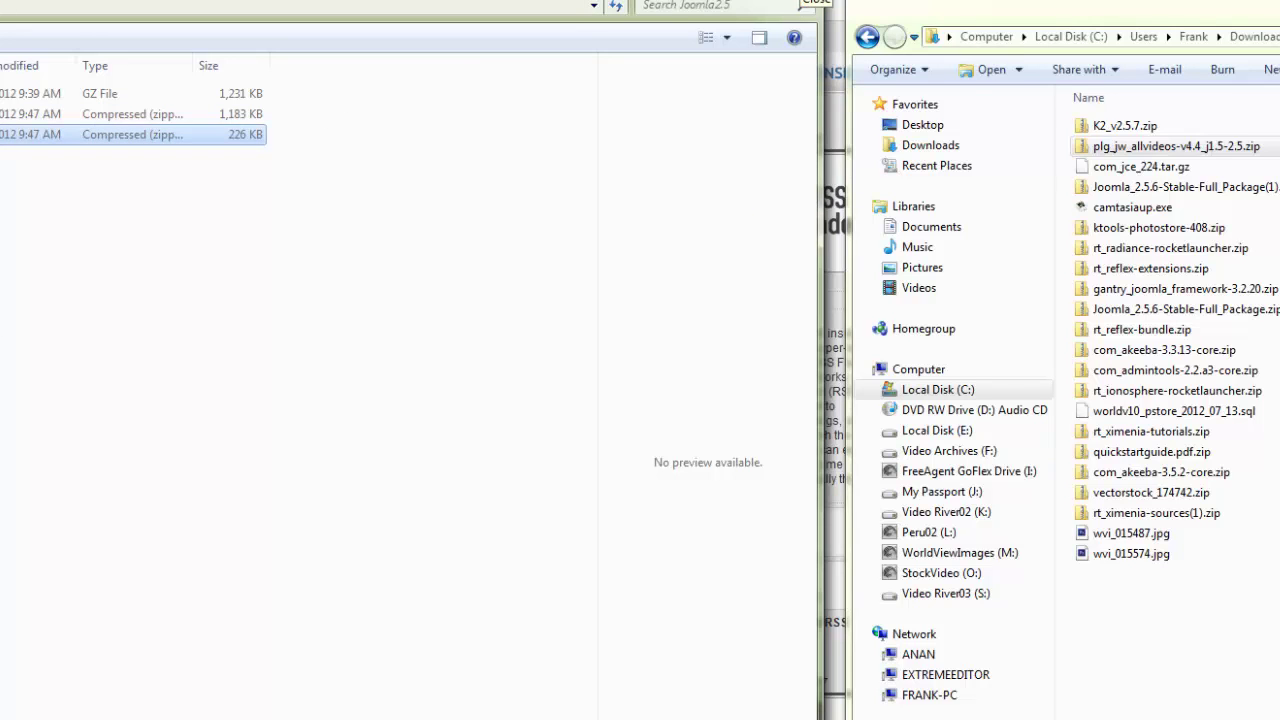
click(806, 2)
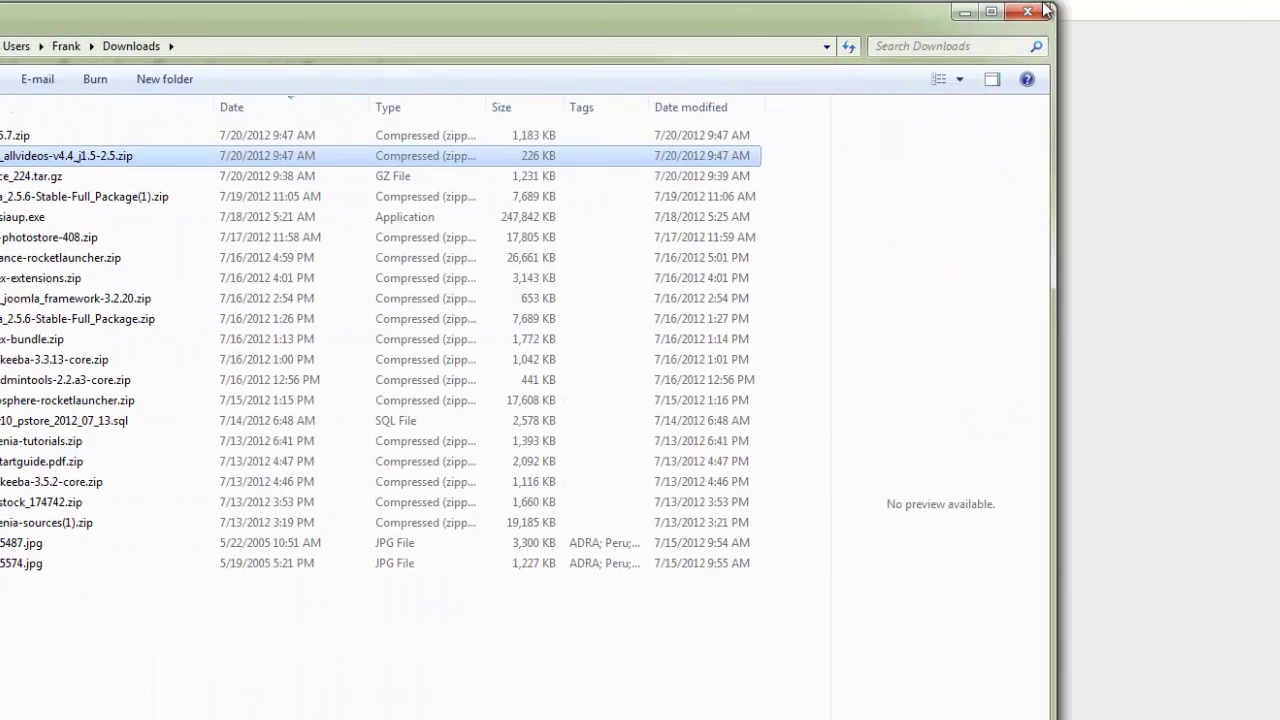
click(1045, 10)
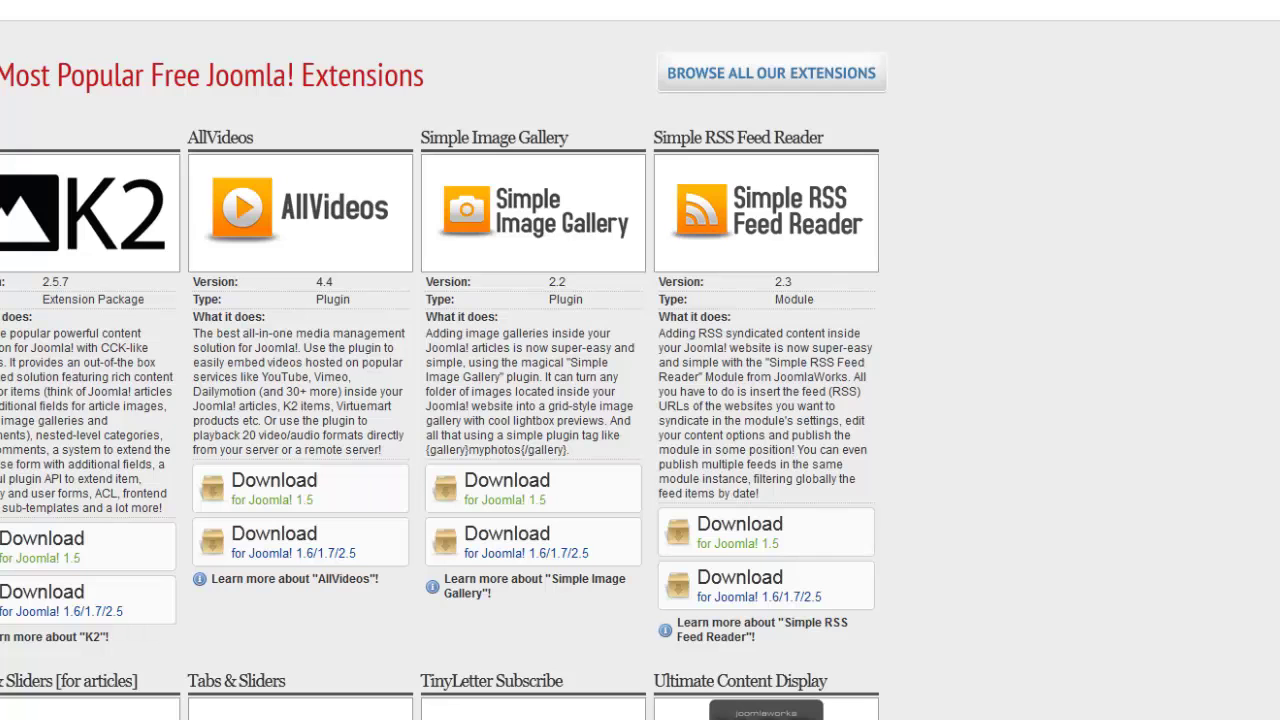
Load vividmediaproductions.com/administrator in Firefox.
text(Vividme)
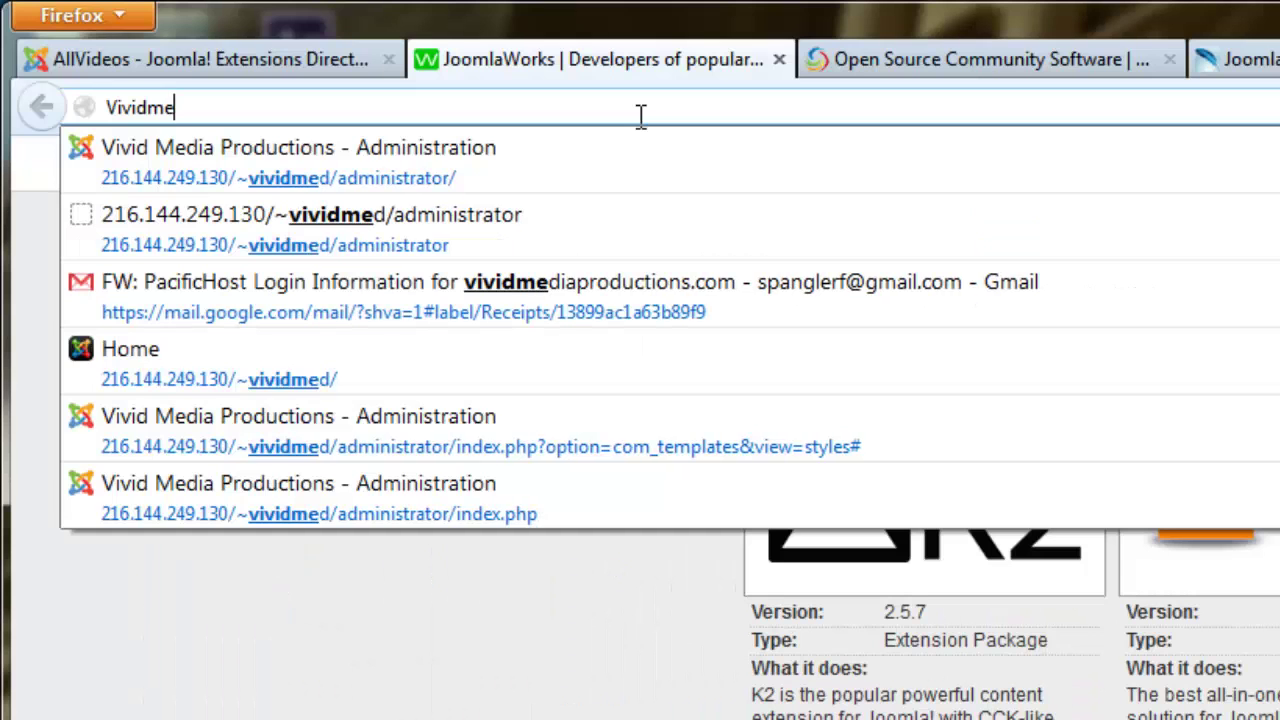
text(diapro)
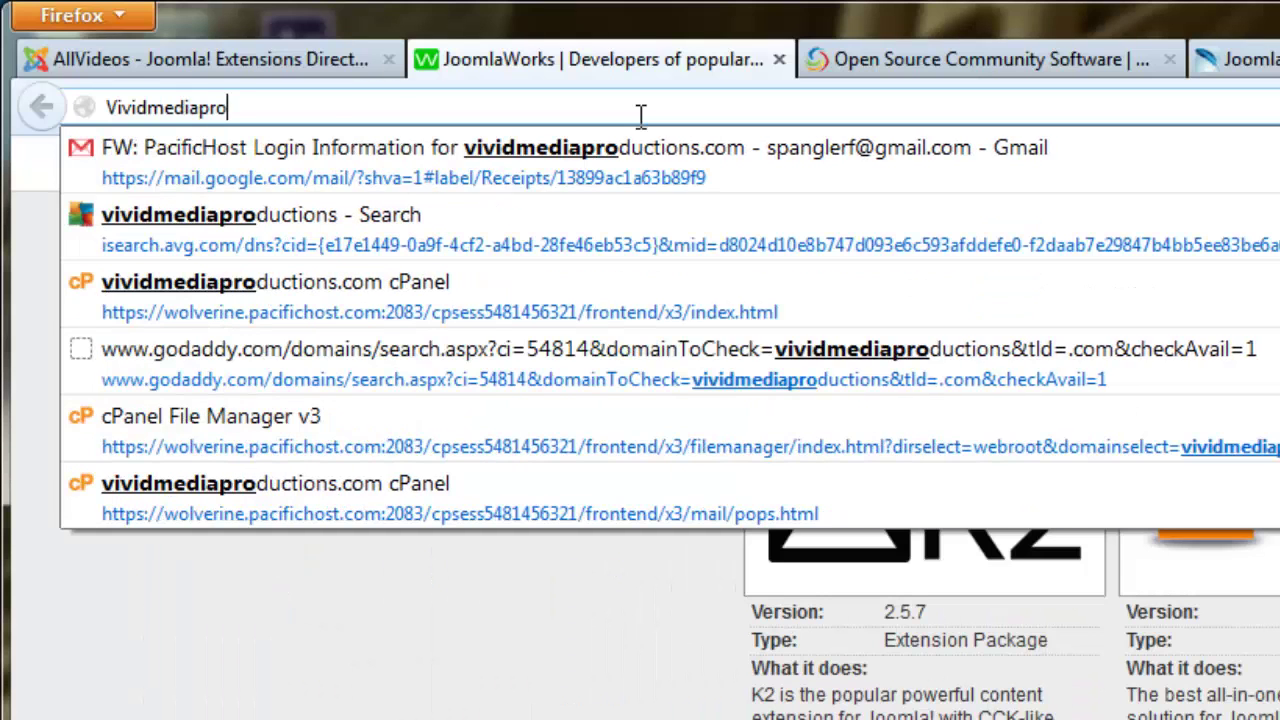
text(ductions.com/)
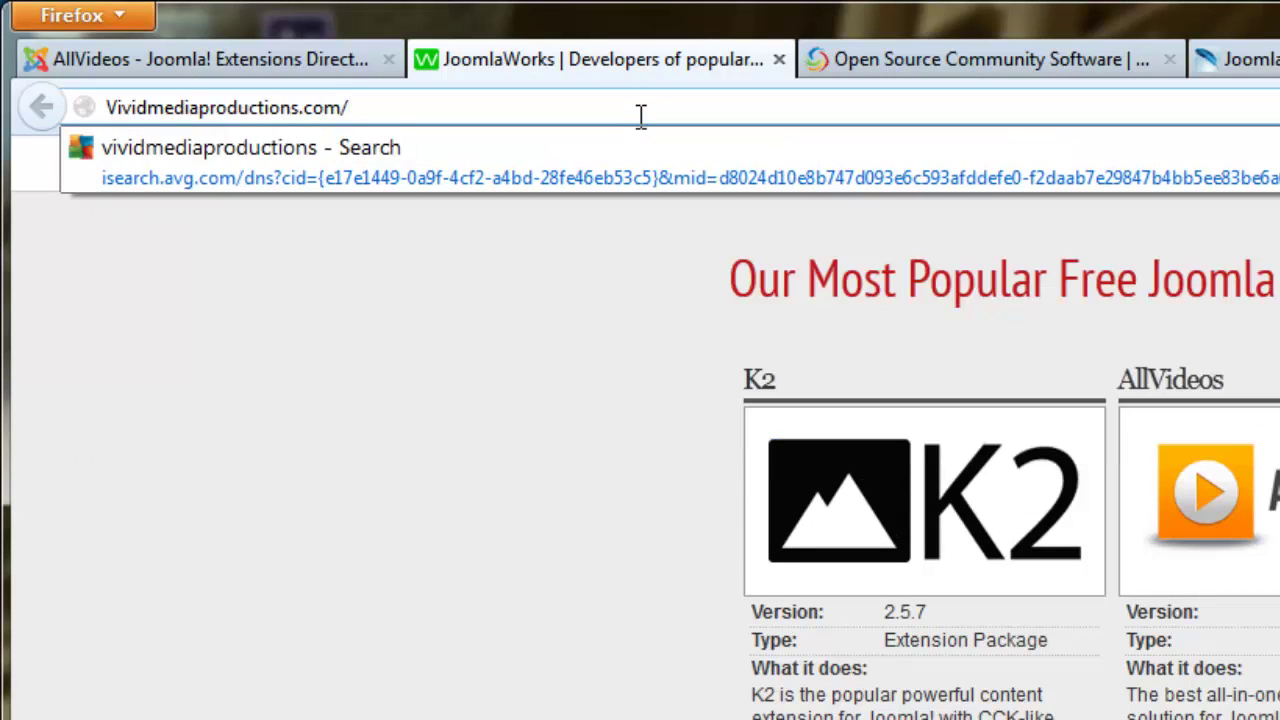
text(administrator)
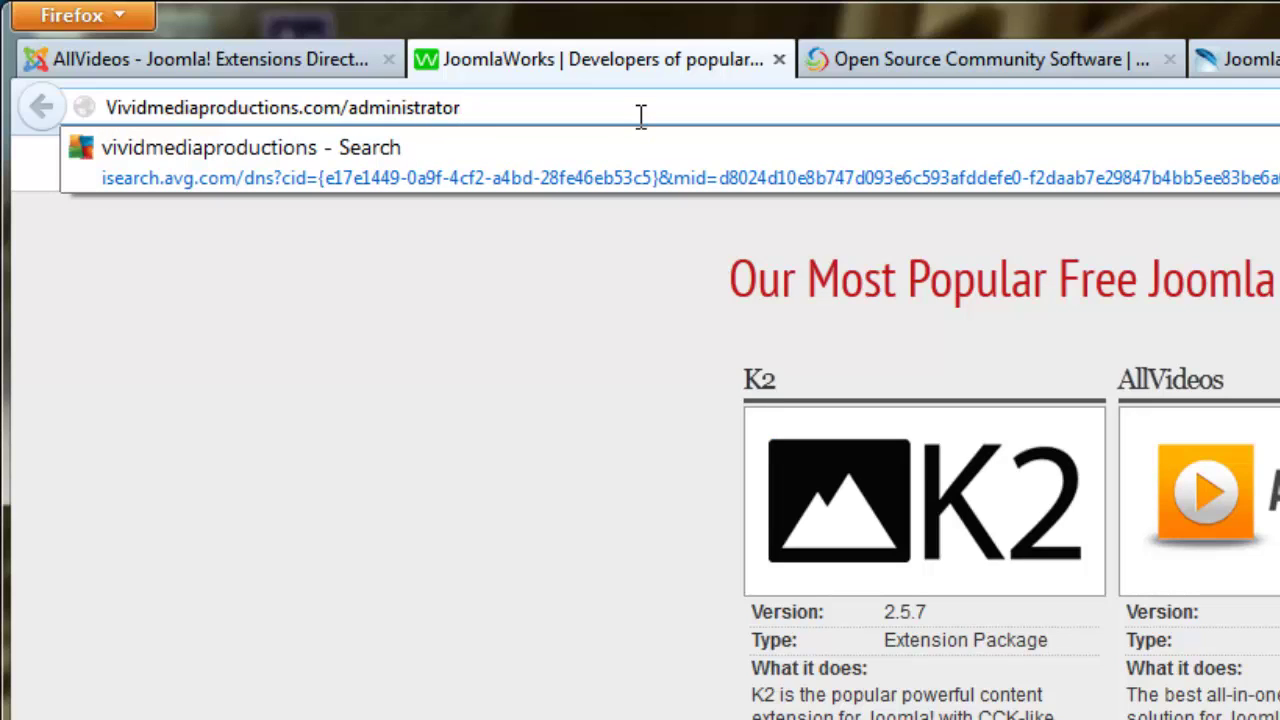
key(Return)
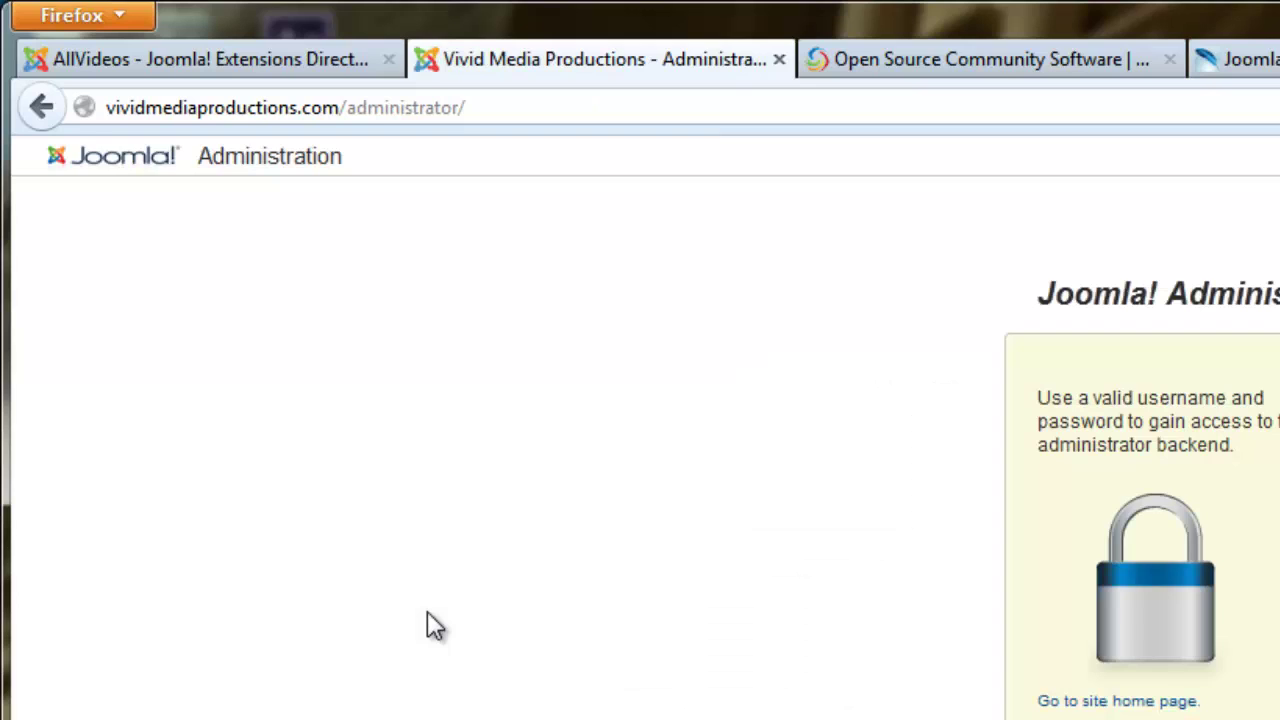
Log in with the saved administrator user name and the account password.
click(833, 229)
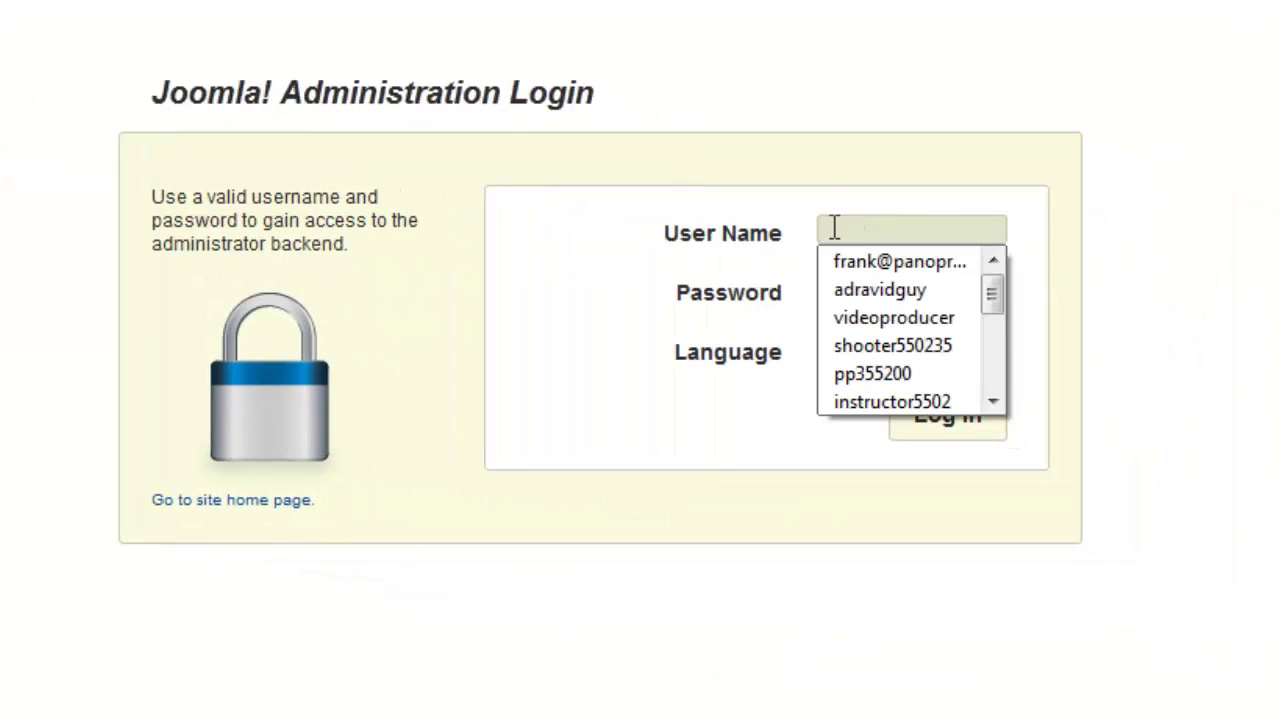
click(892, 318)
click(909, 288)
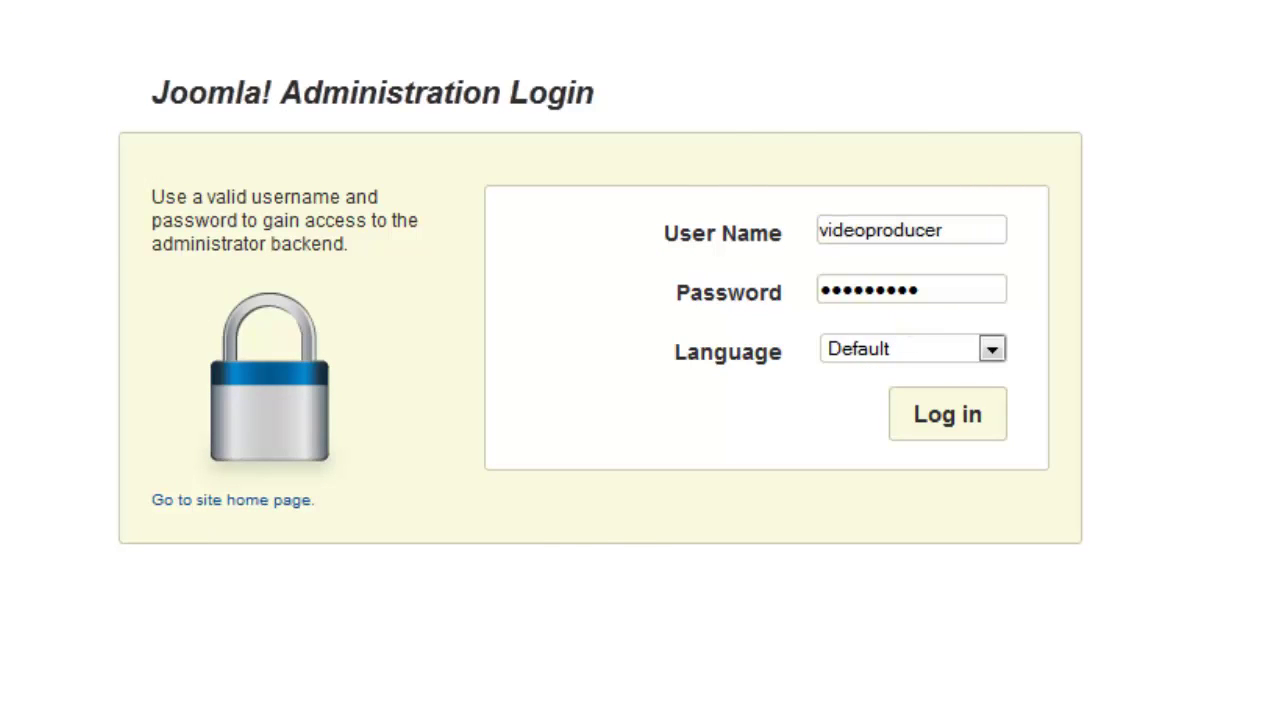
key(Return)
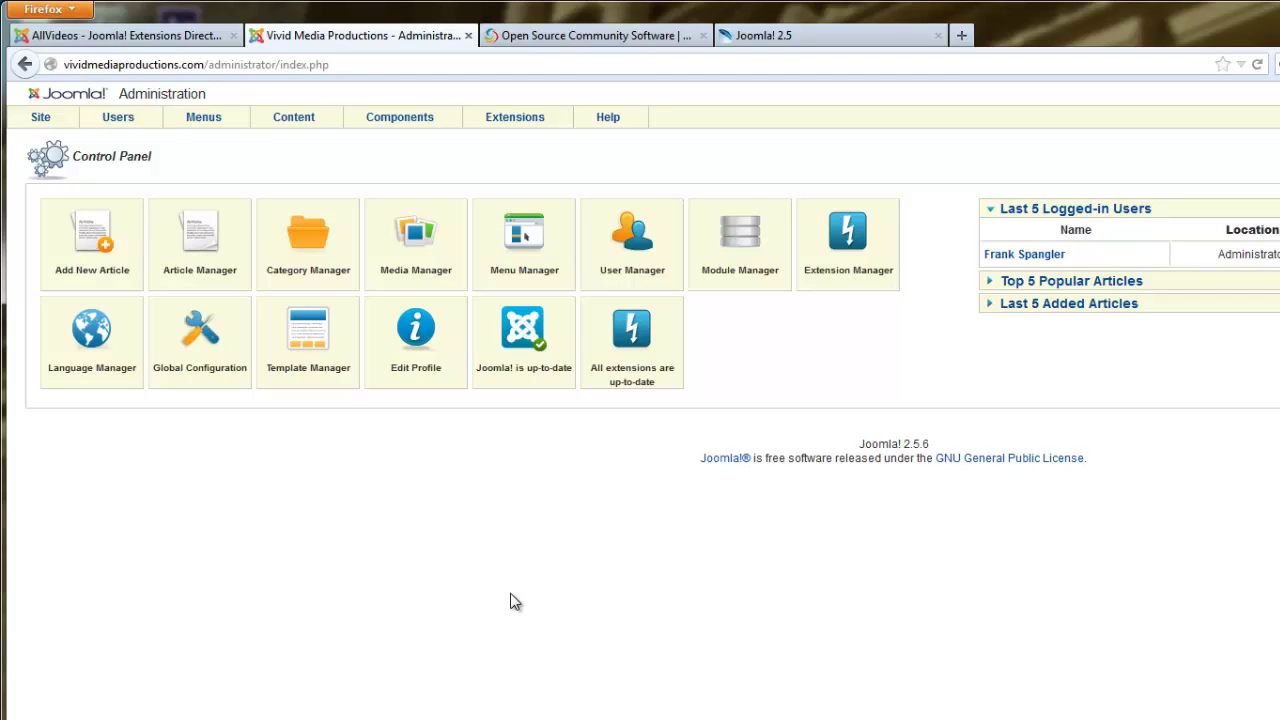
Go to Extension Manager: Install and start choosing a package file to upload.
mouse_move(525, 119)
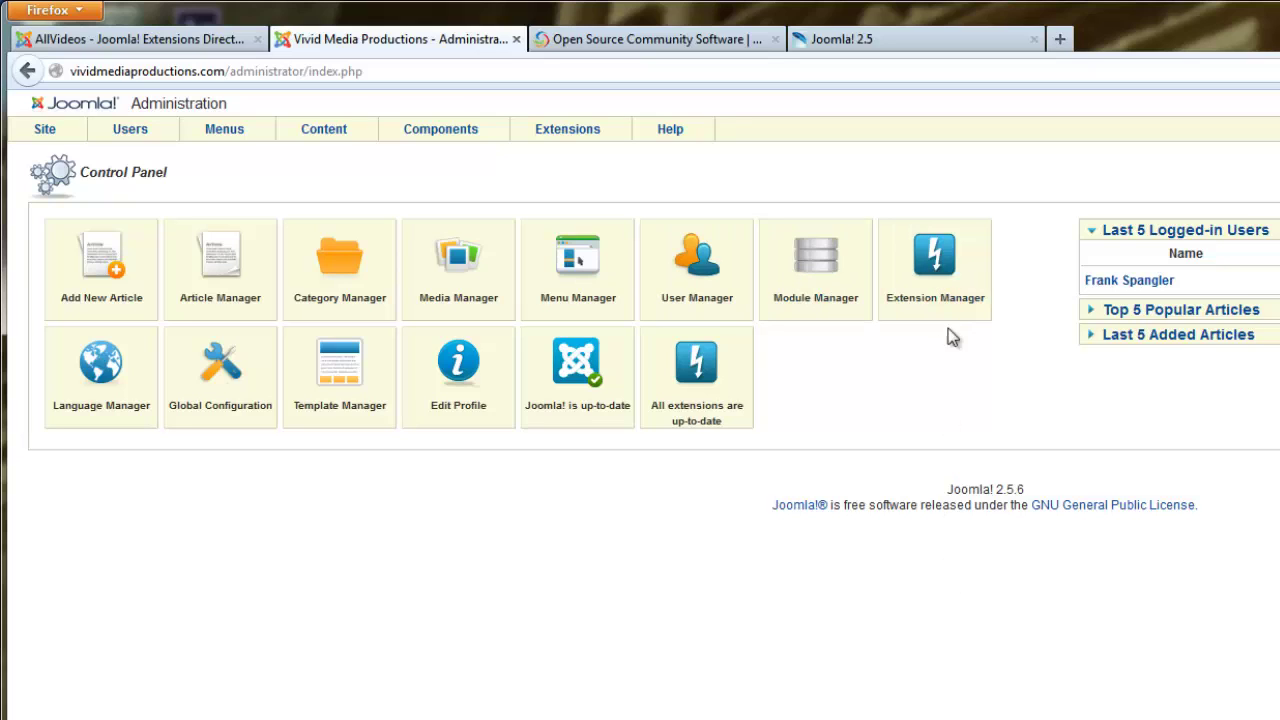
click(940, 266)
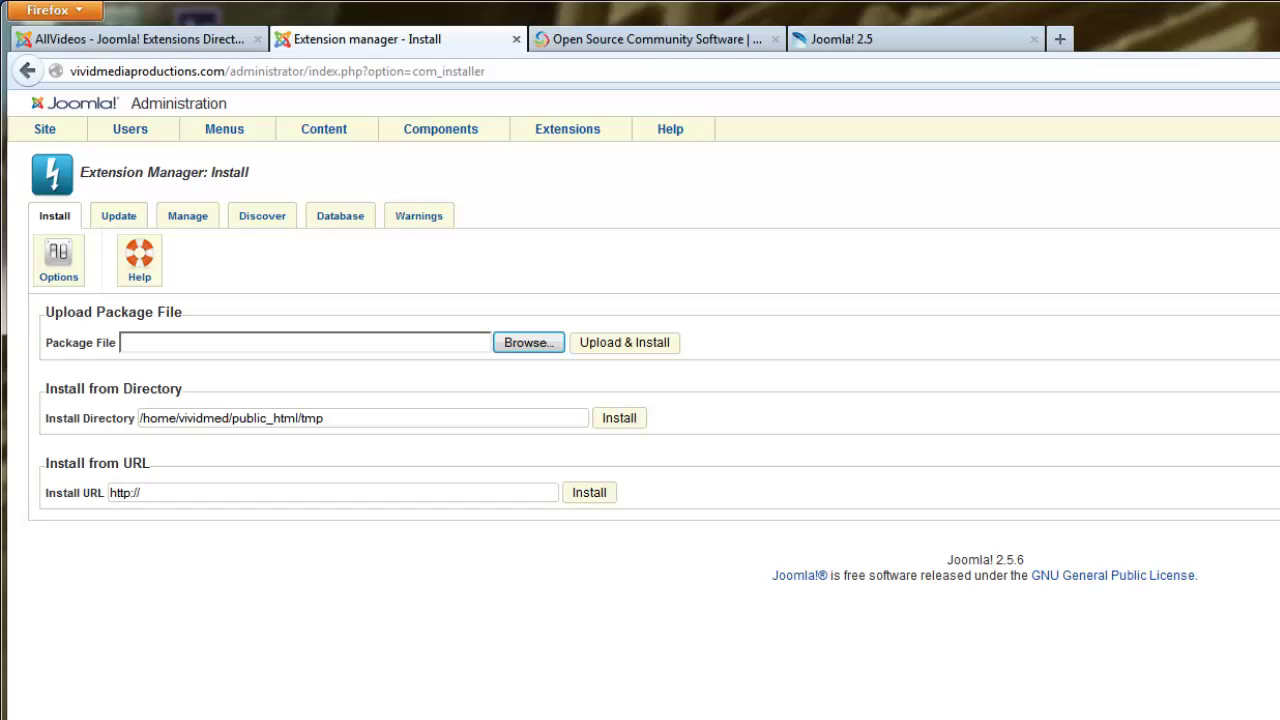
click(521, 346)
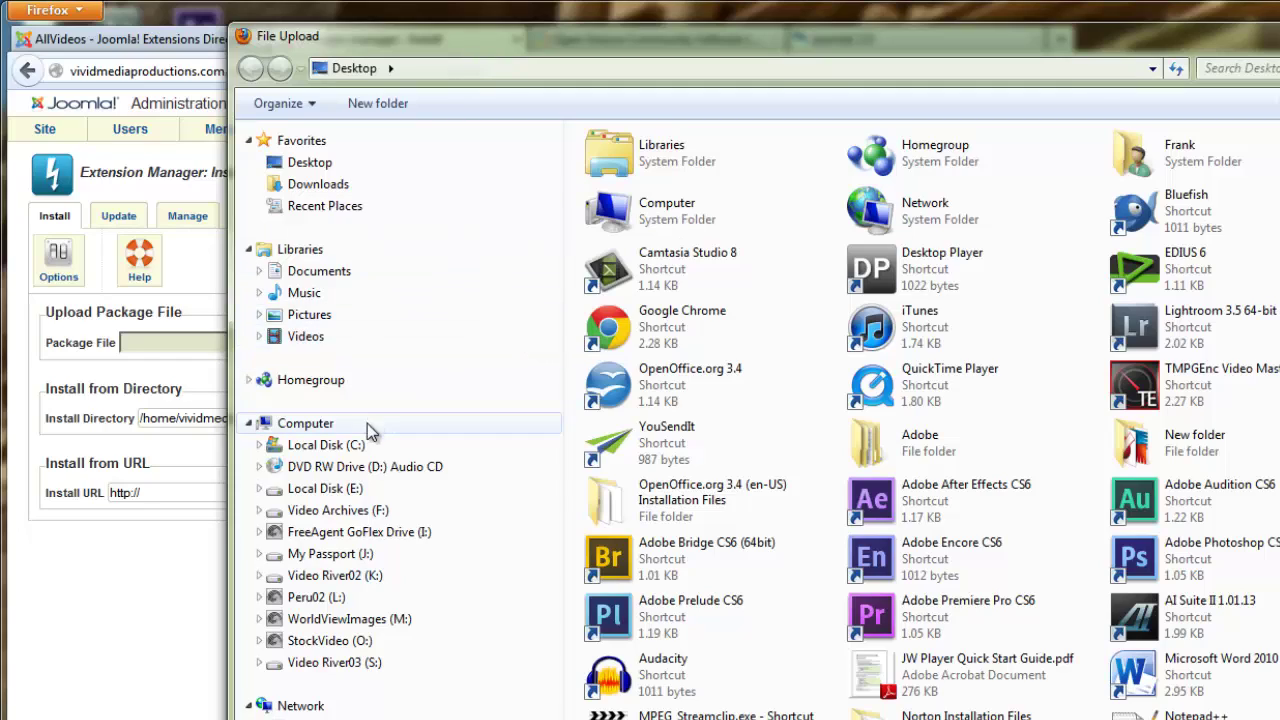
Upload and install com_jce_224.tar.gz from Video Archives (F:) > Joomla2.5.
click(310, 512)
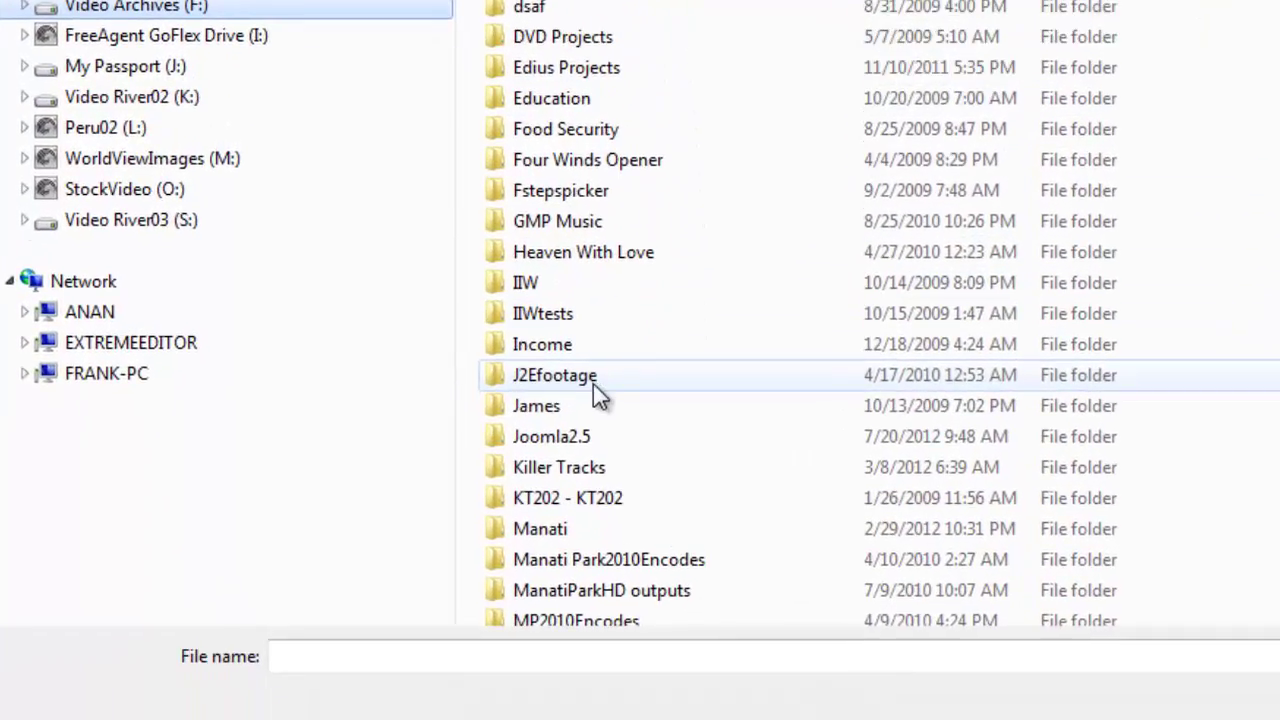
double_click(558, 440)
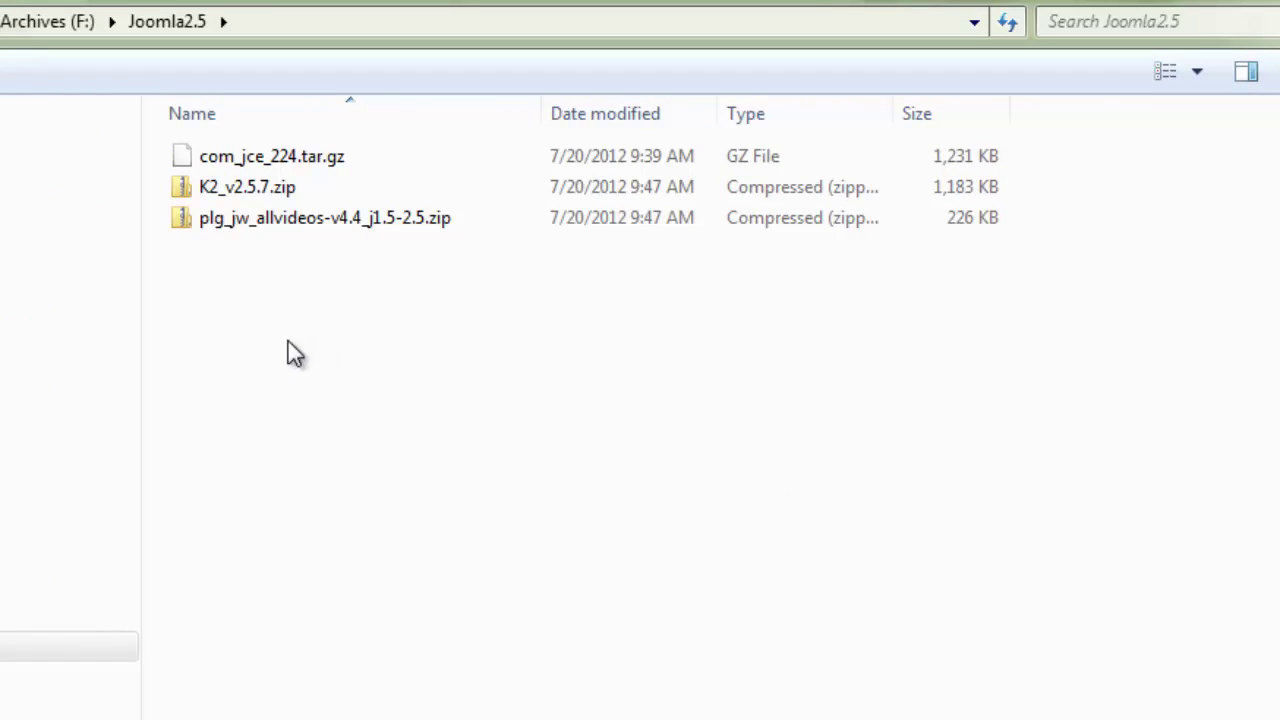
click(190, 165)
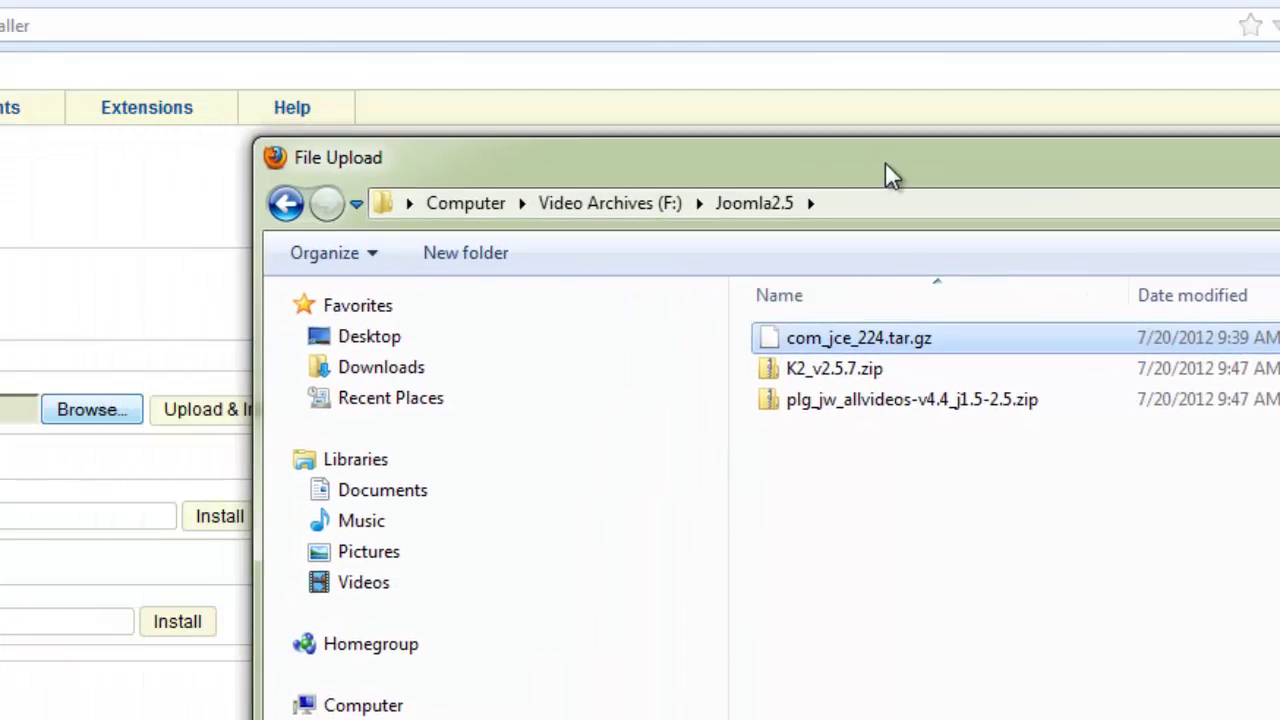
drag(888, 172, 1016, 171)
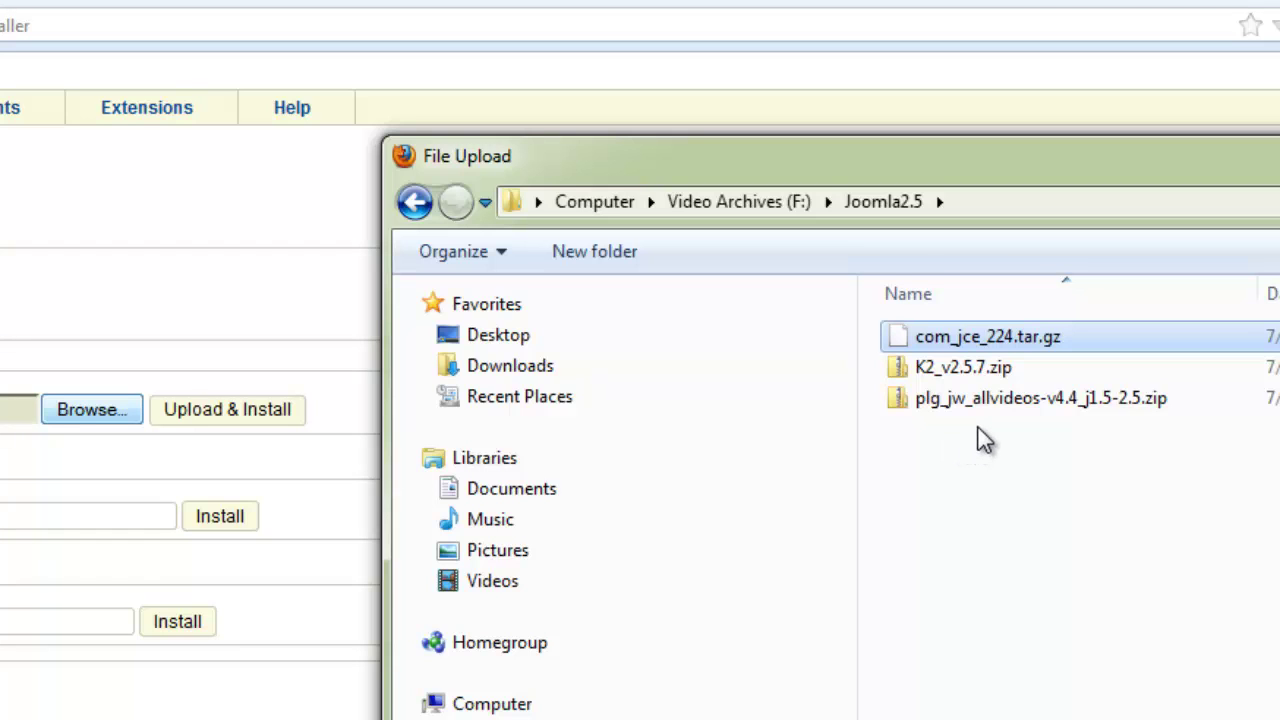
double_click(904, 337)
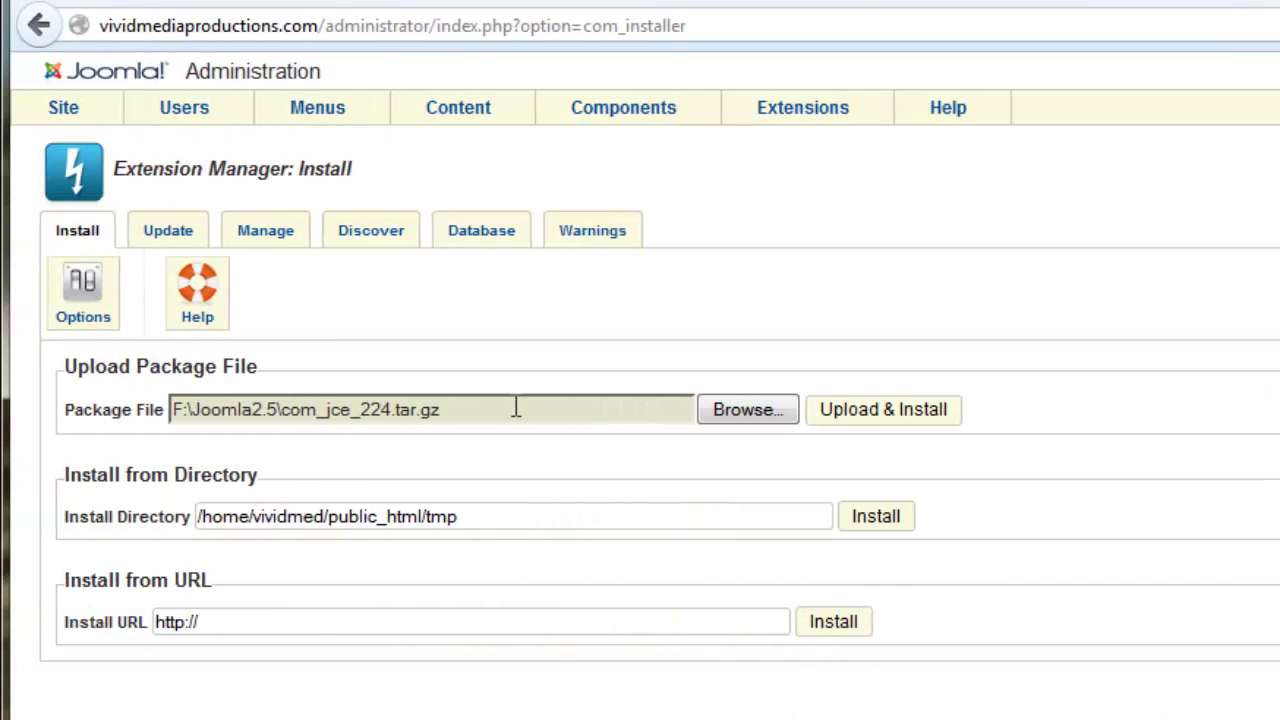
click(880, 416)
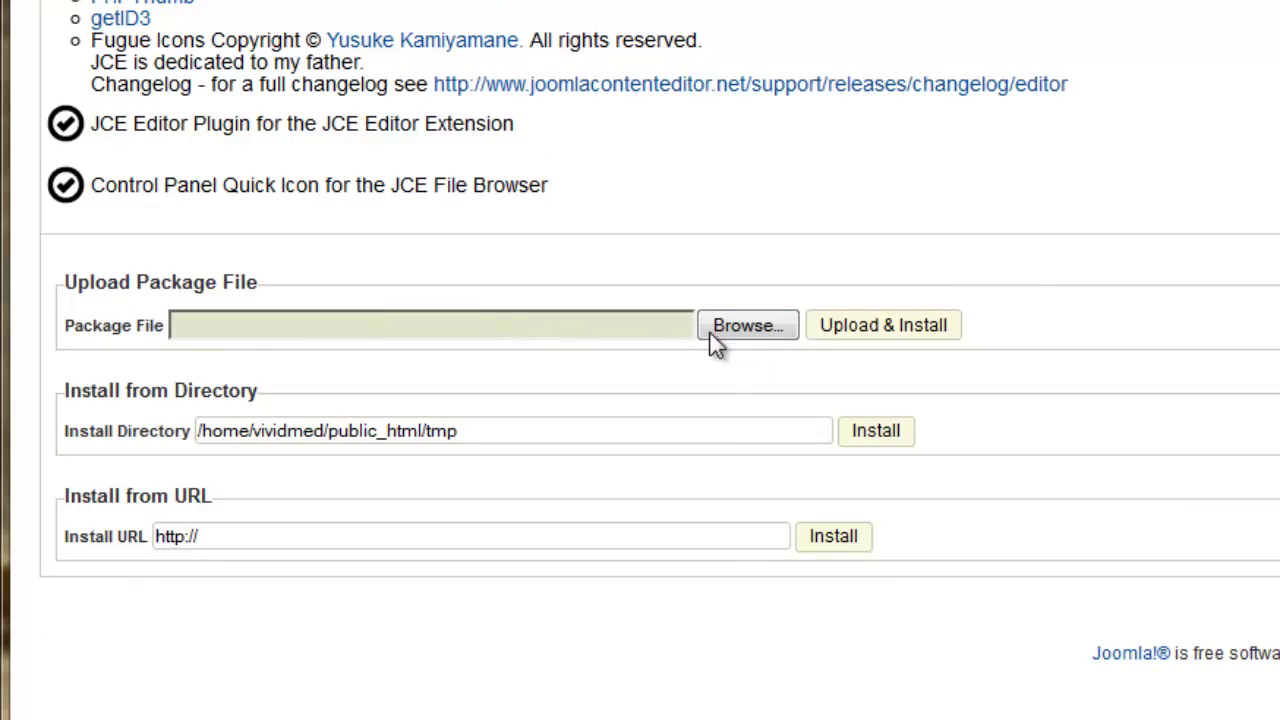
Upload and install K2_v2.5.7.zip from the Joomla2.5 folder.
click(753, 329)
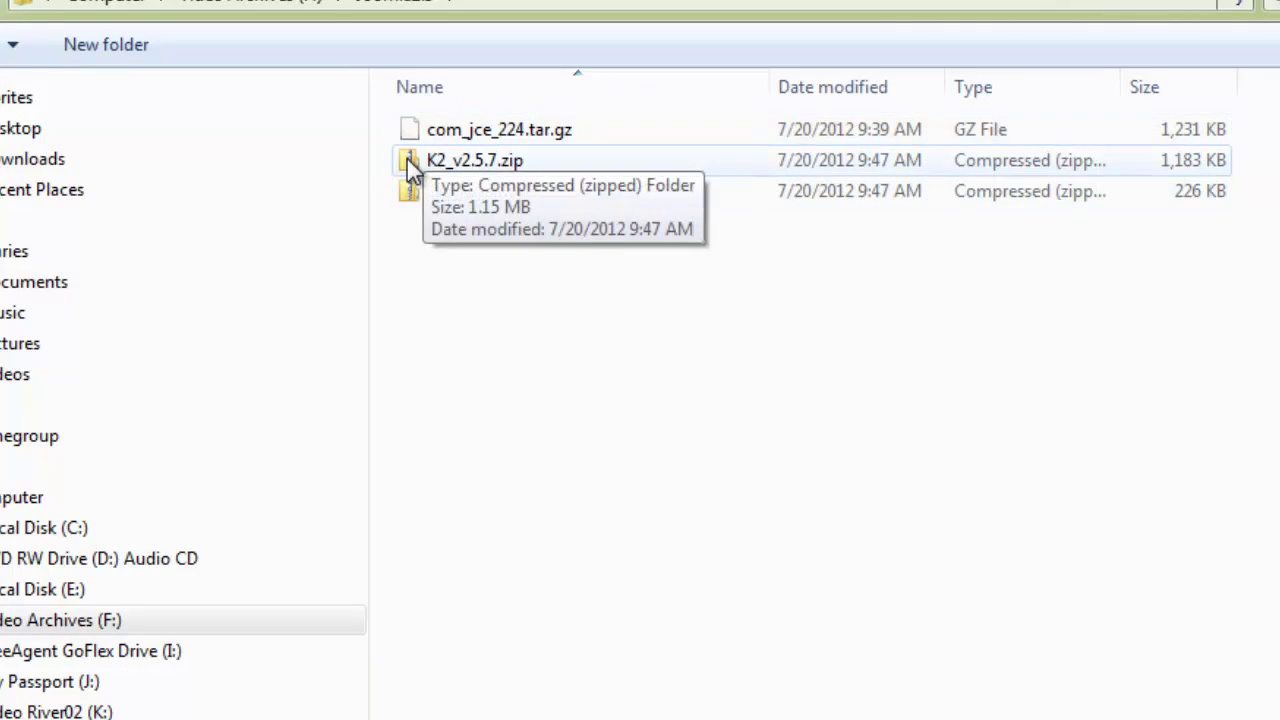
double_click(408, 162)
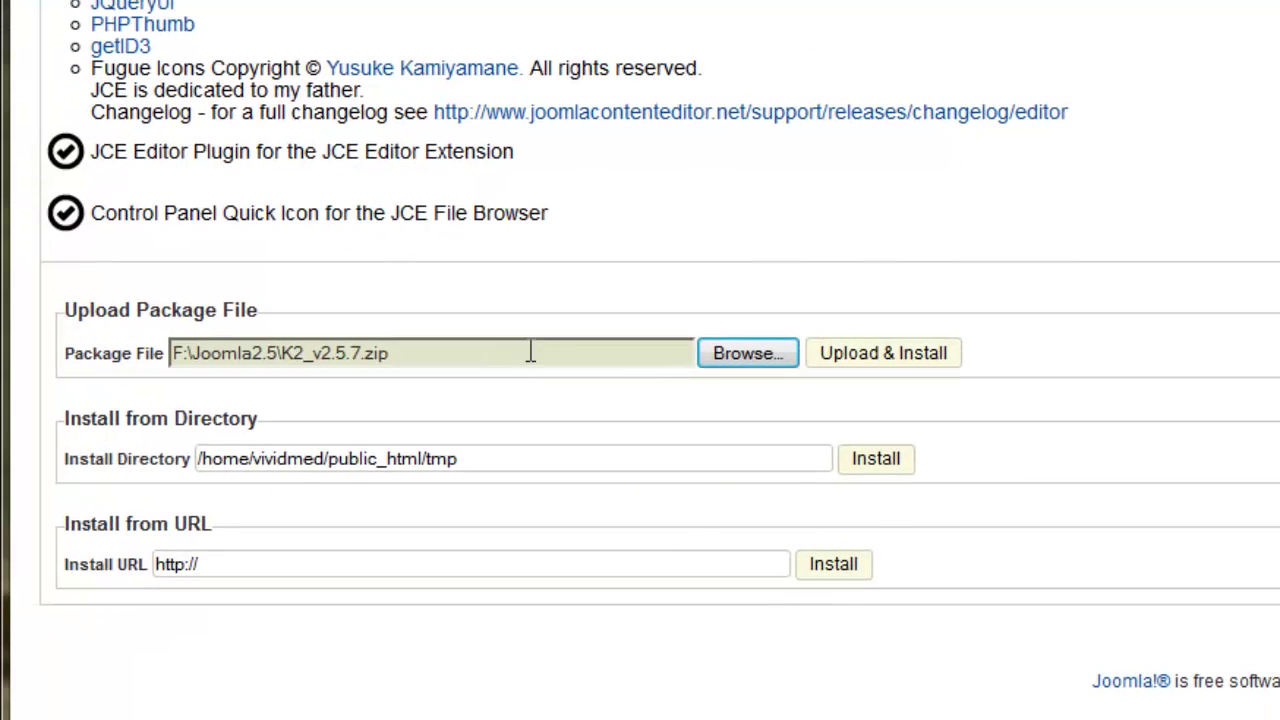
click(893, 356)
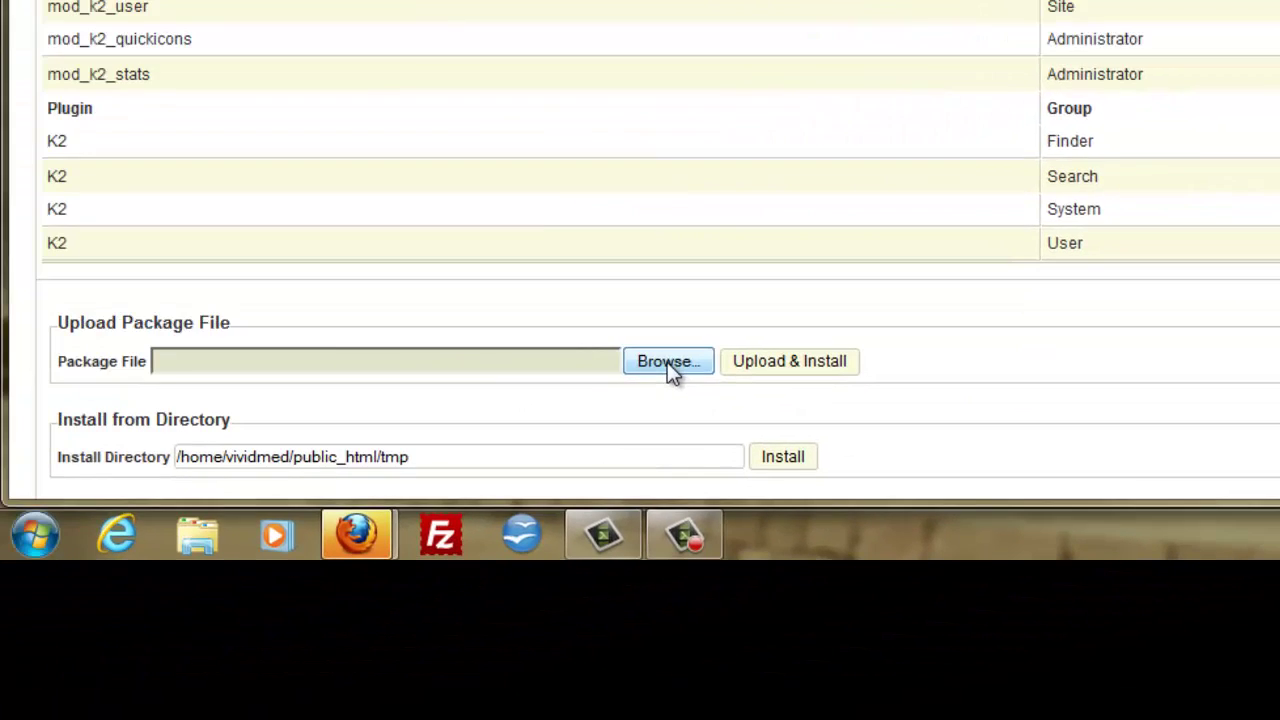
Upload and install plg_jw_allvideos-v4.4_j1.5-2.5.zip.
click(667, 362)
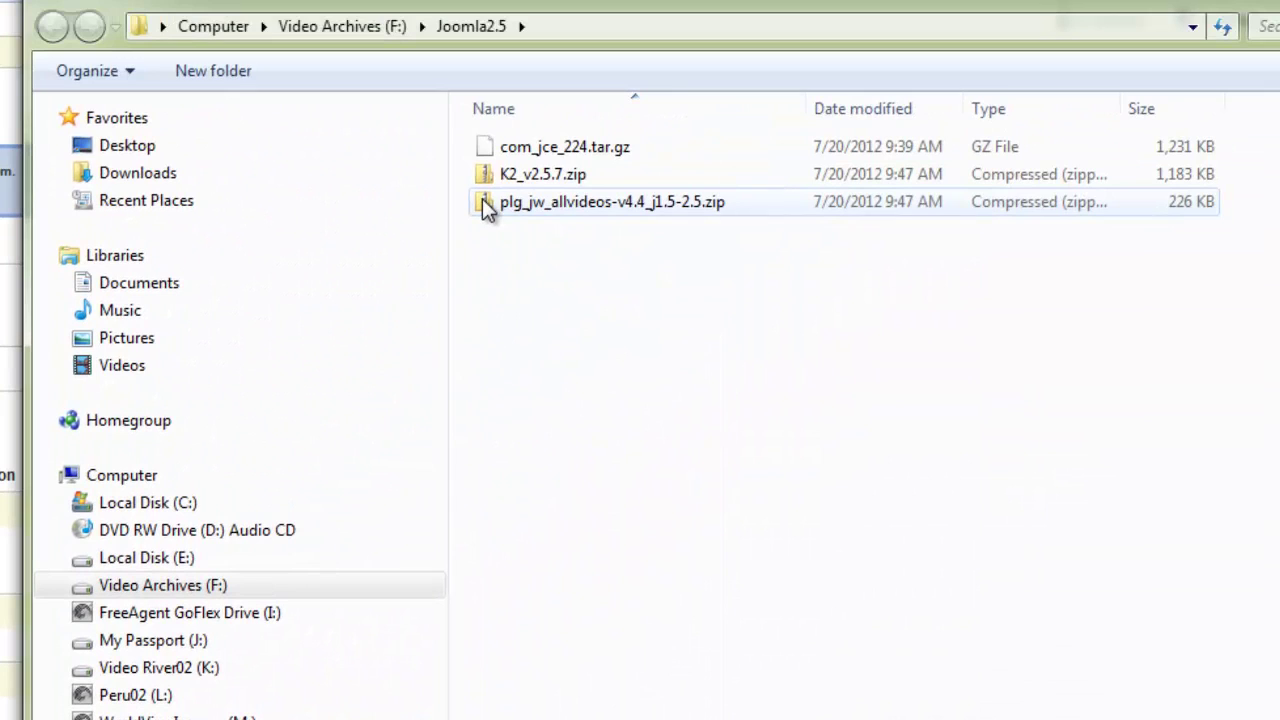
double_click(484, 202)
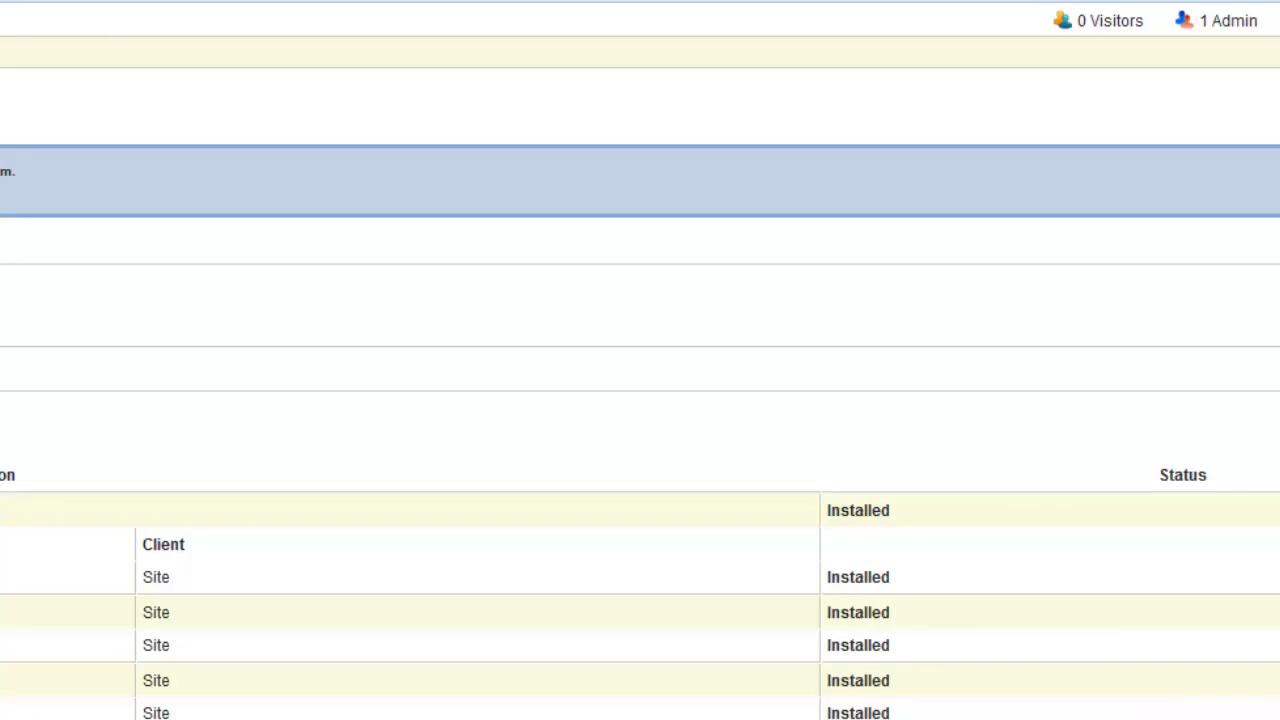
click(455, 648)
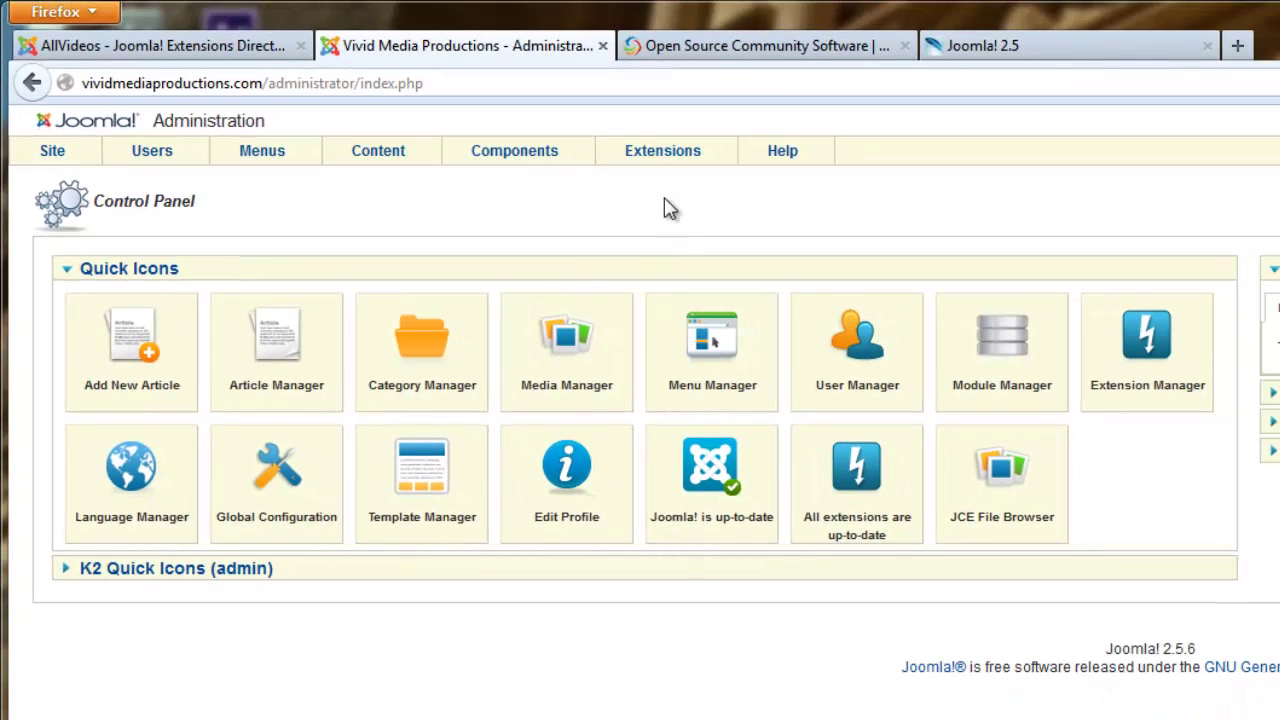
mouse_move(522, 158)
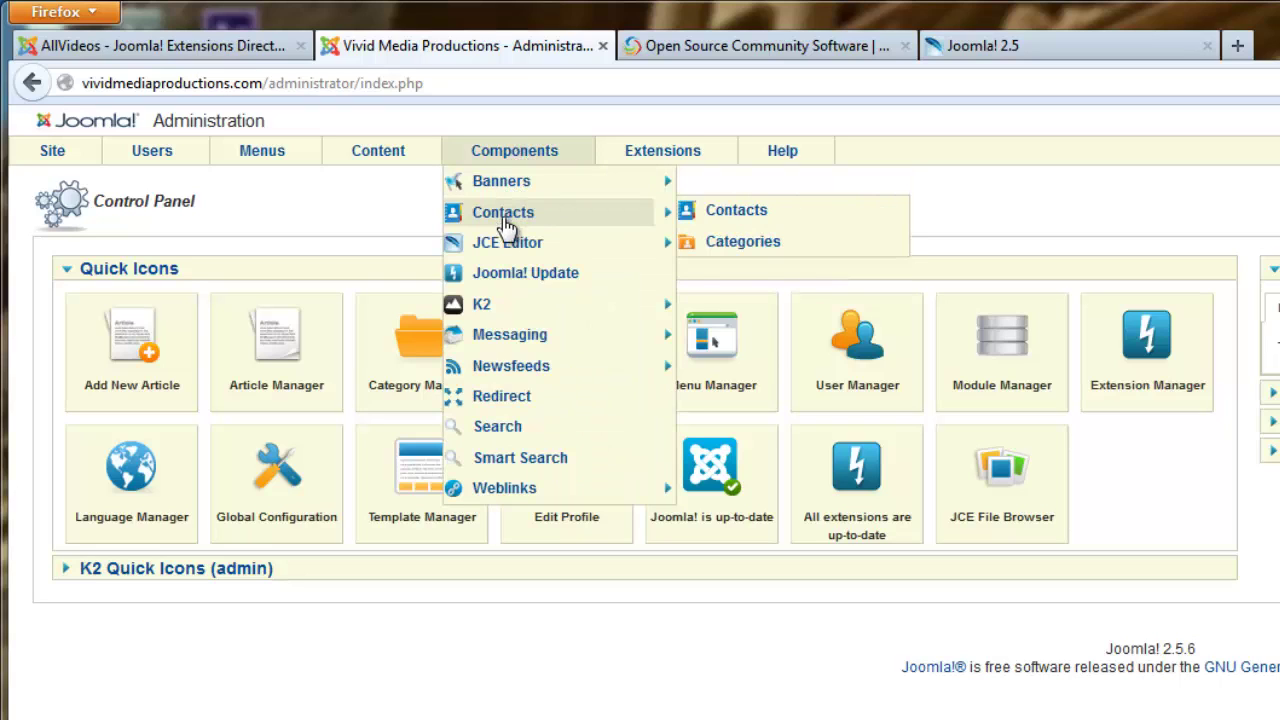
mouse_move(498, 256)
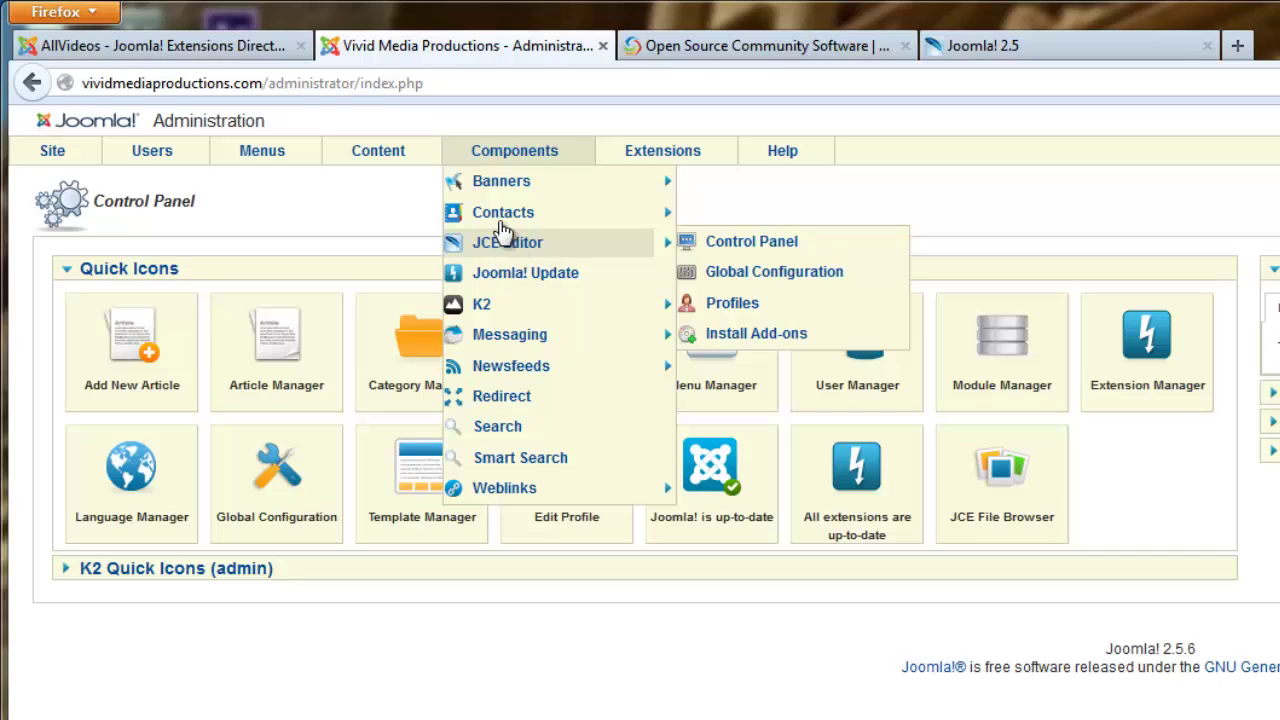
mouse_move(489, 199)
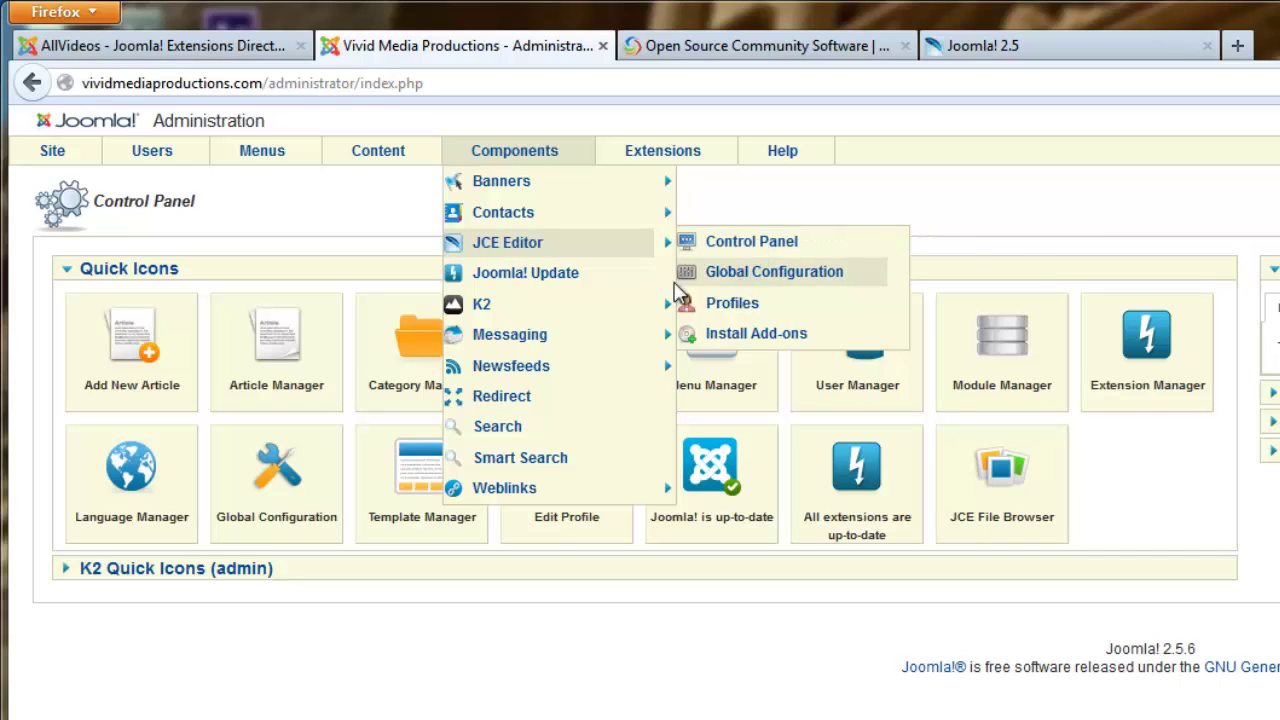
mouse_move(478, 308)
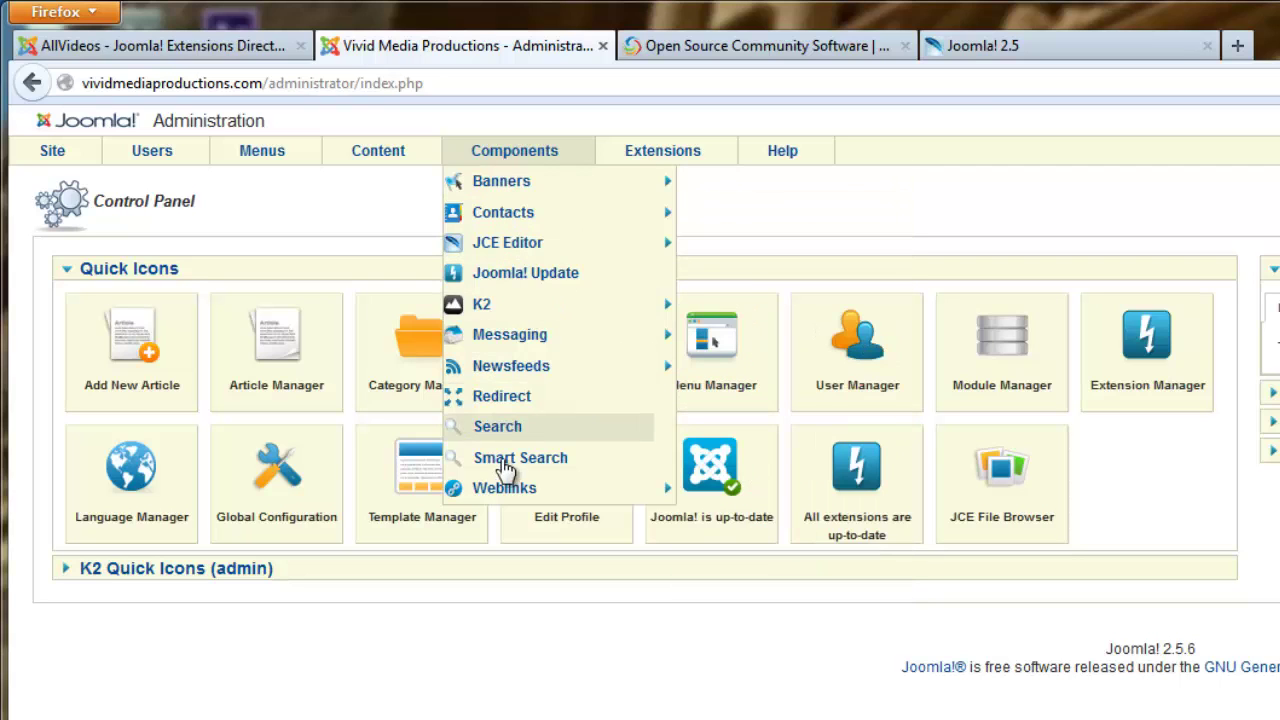
mouse_move(508, 490)
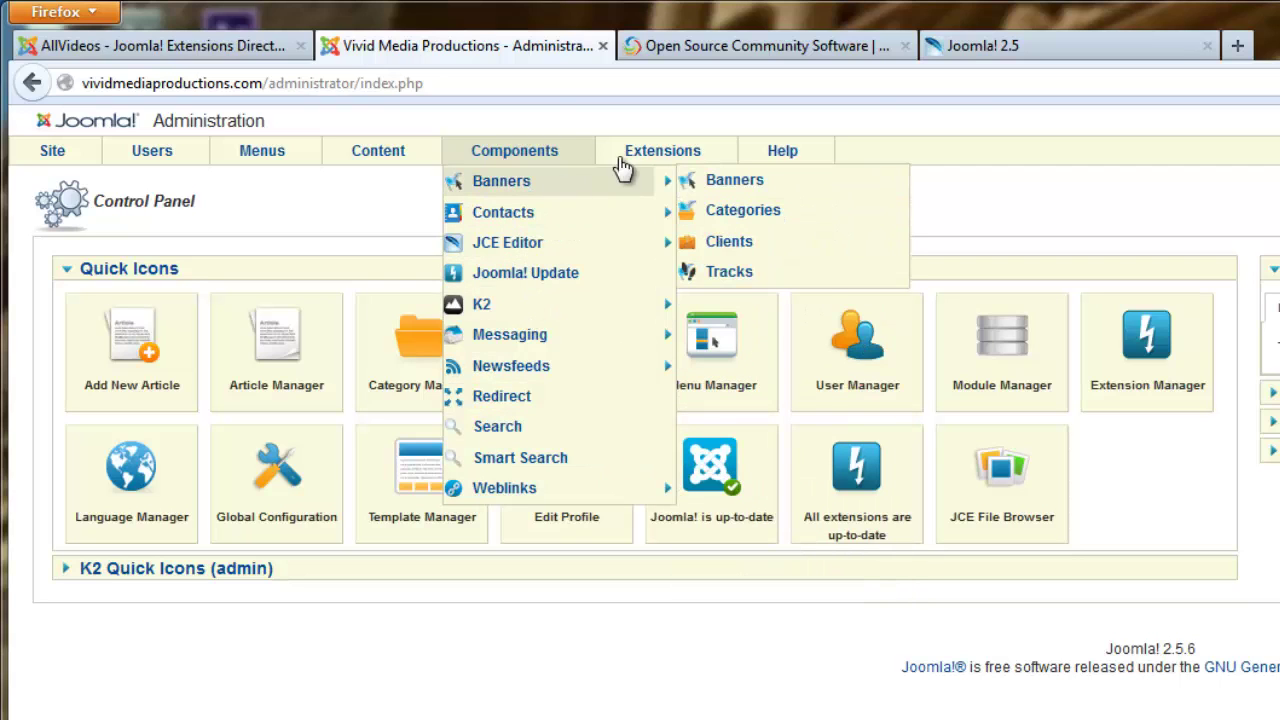
mouse_move(651, 162)
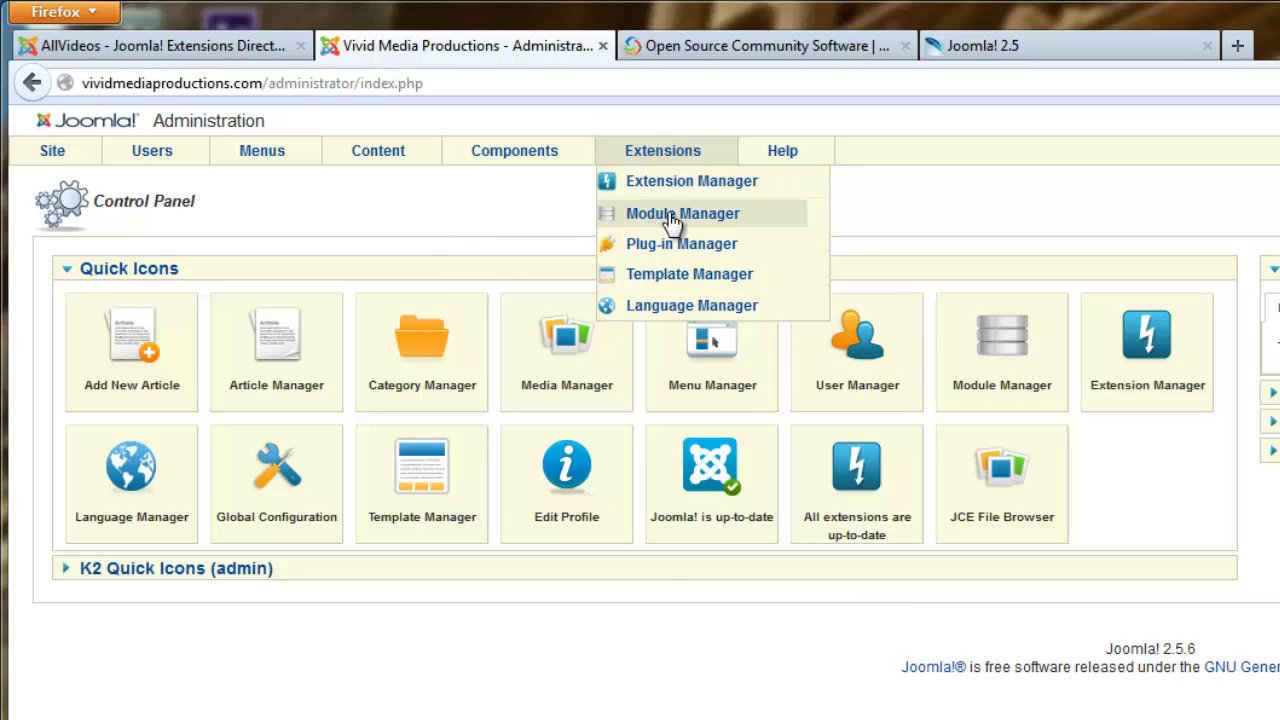
Publish the K2 Content module in the Module Manager's site modules list.
click(727, 219)
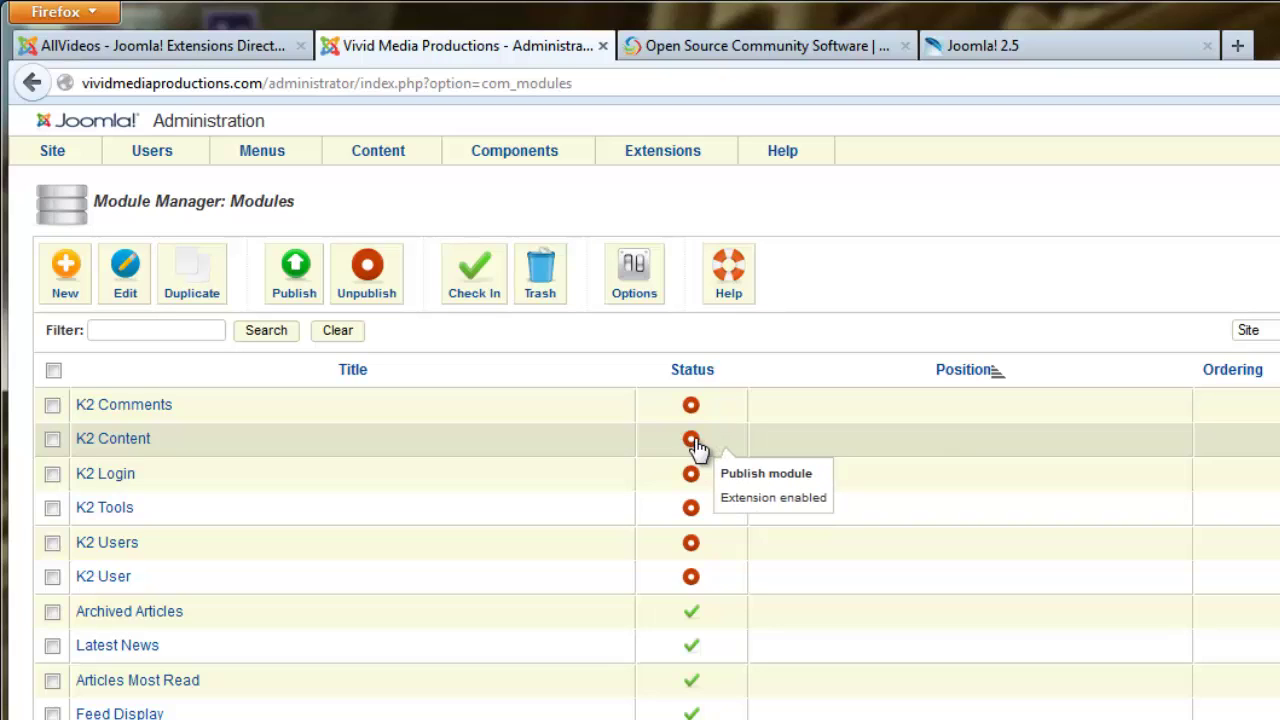
mouse_move(697, 447)
mouse_down()
mouse_move(646, 449)
mouse_move(700, 452)
mouse_up()
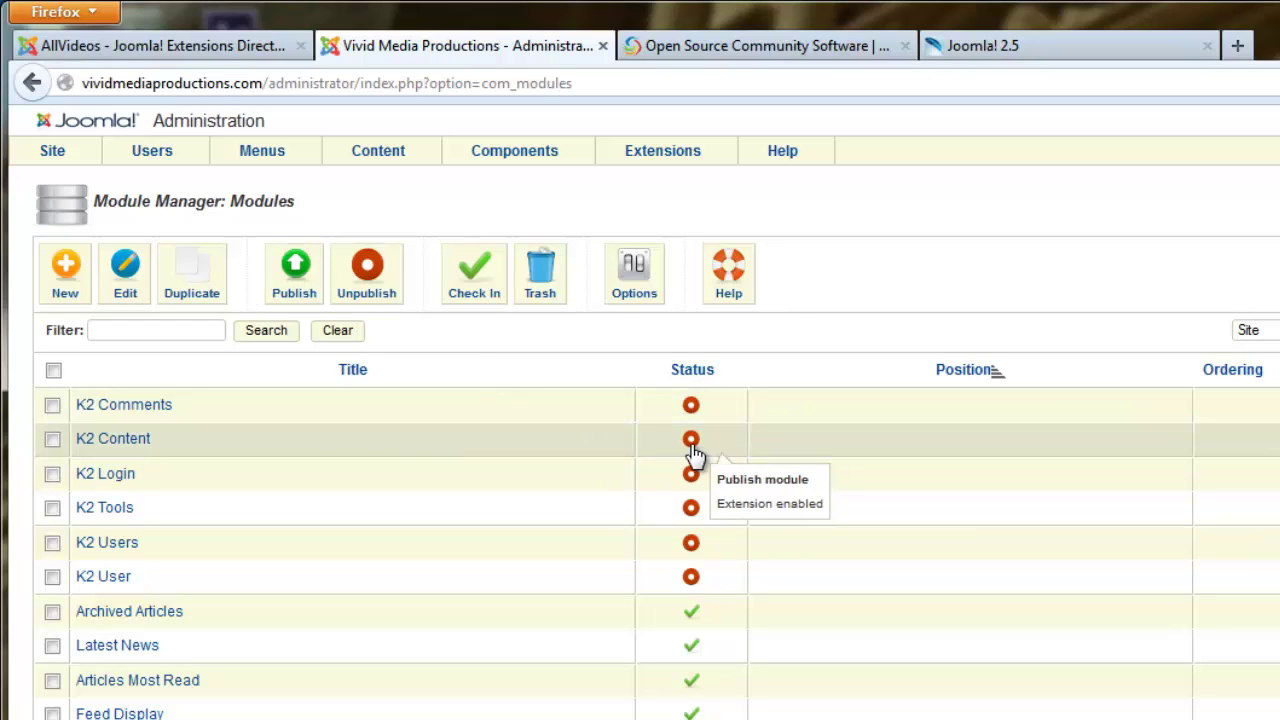
click(691, 441)
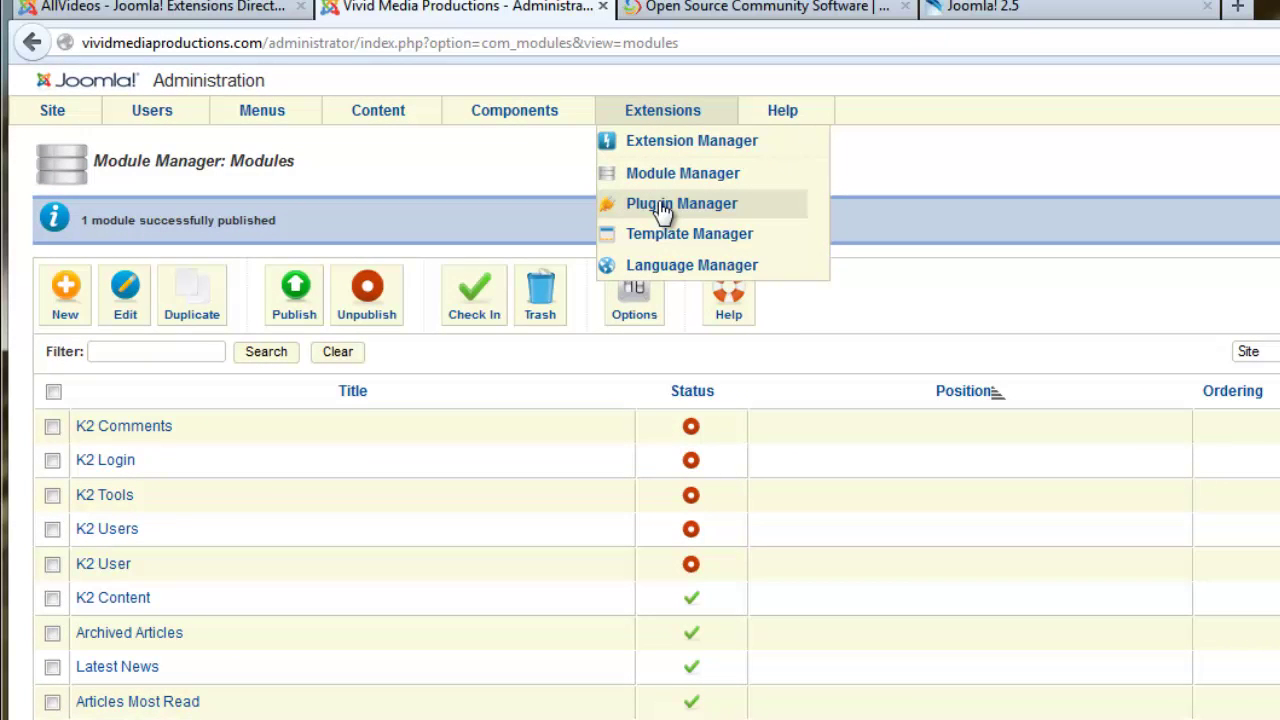
Enable the AllVideos (by JoomlaWorks) plugin in the Plug-in Manager.
click(661, 205)
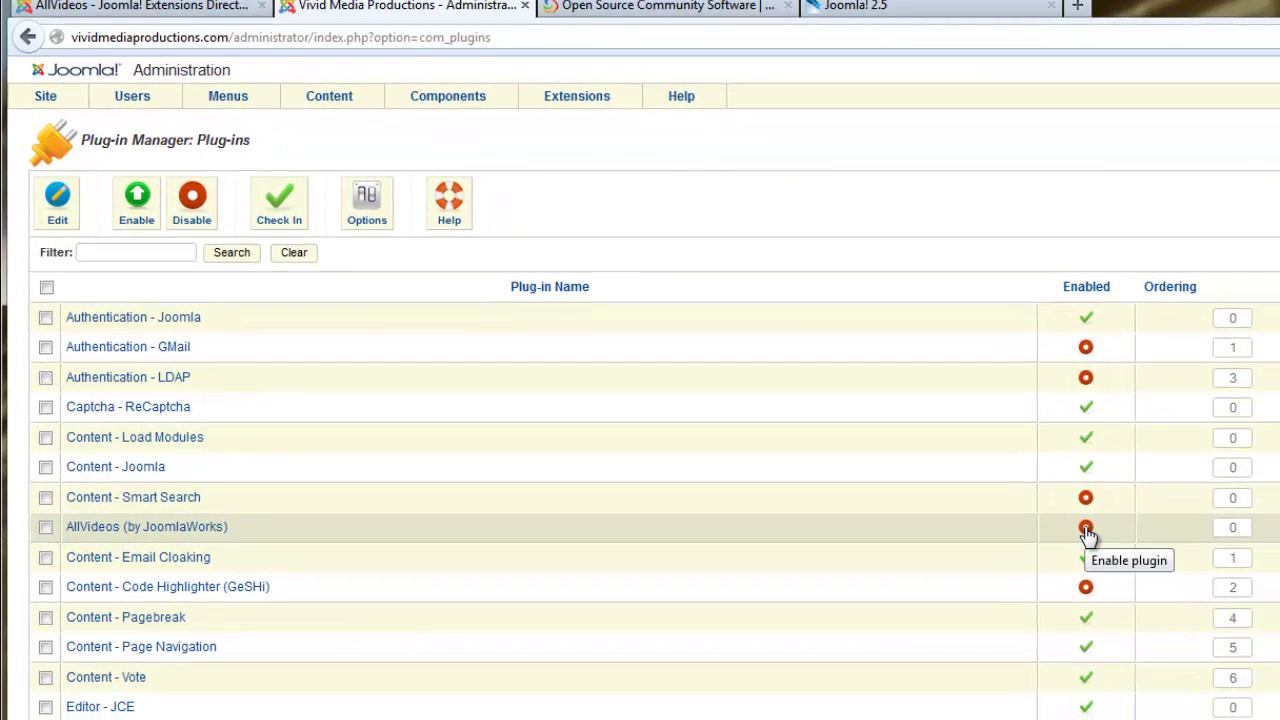
click(1086, 530)
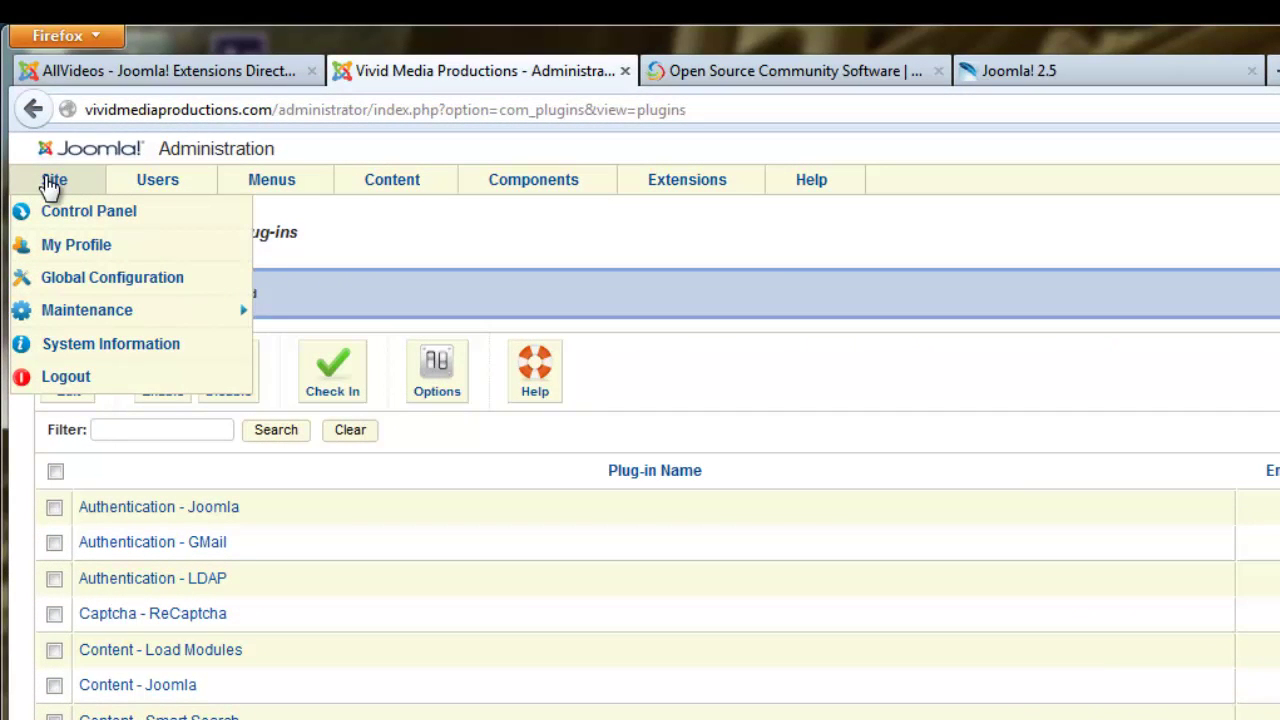
Set Default Editor to Editor - JCE in Global Configuration and save.
click(55, 281)
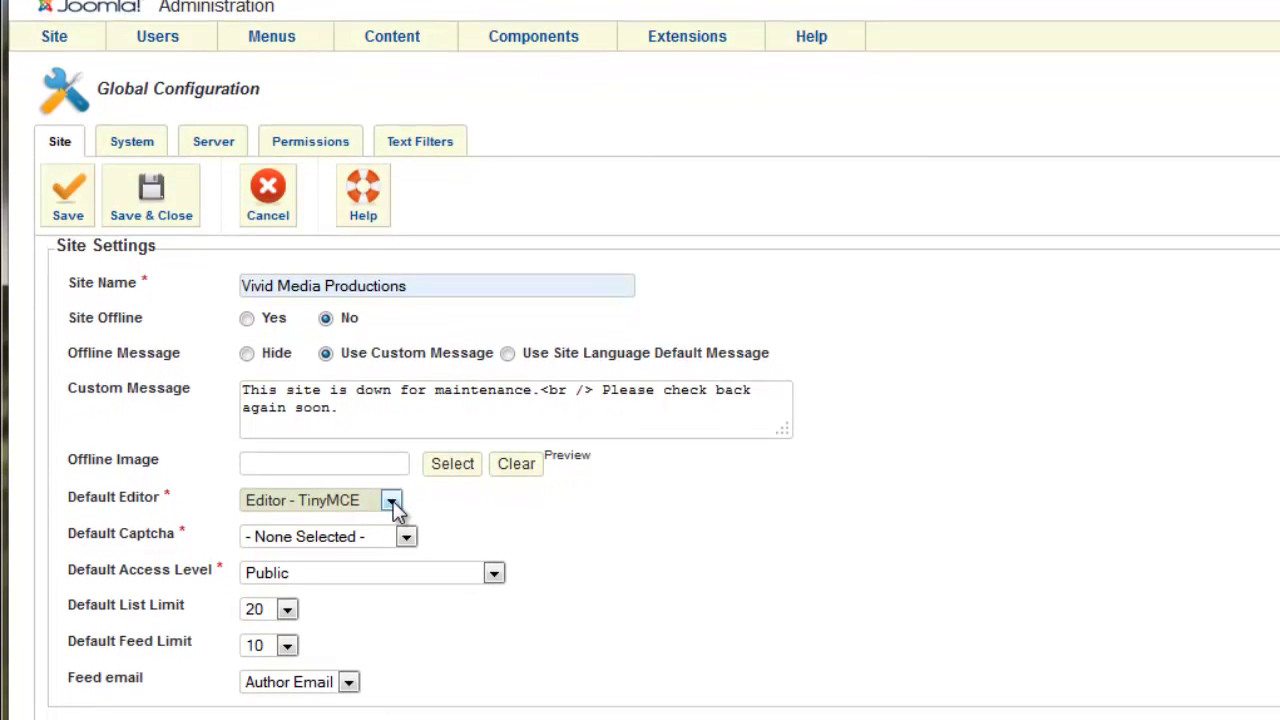
click(391, 502)
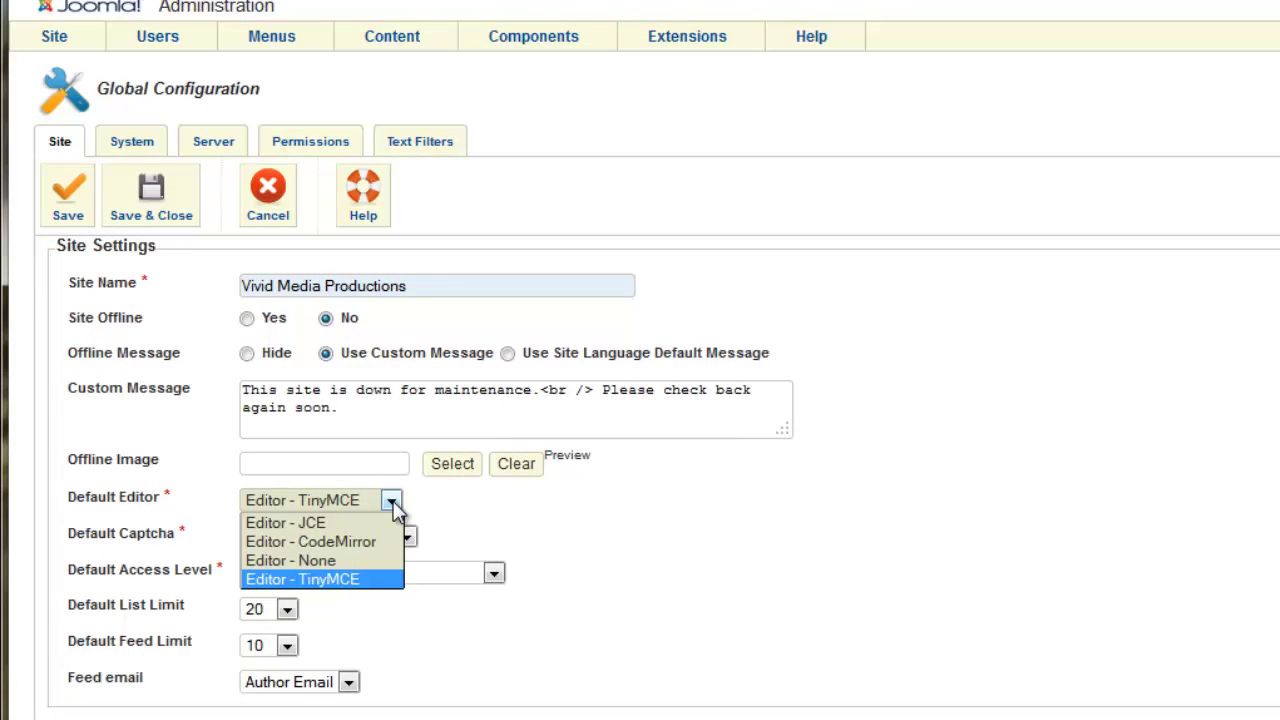
click(342, 522)
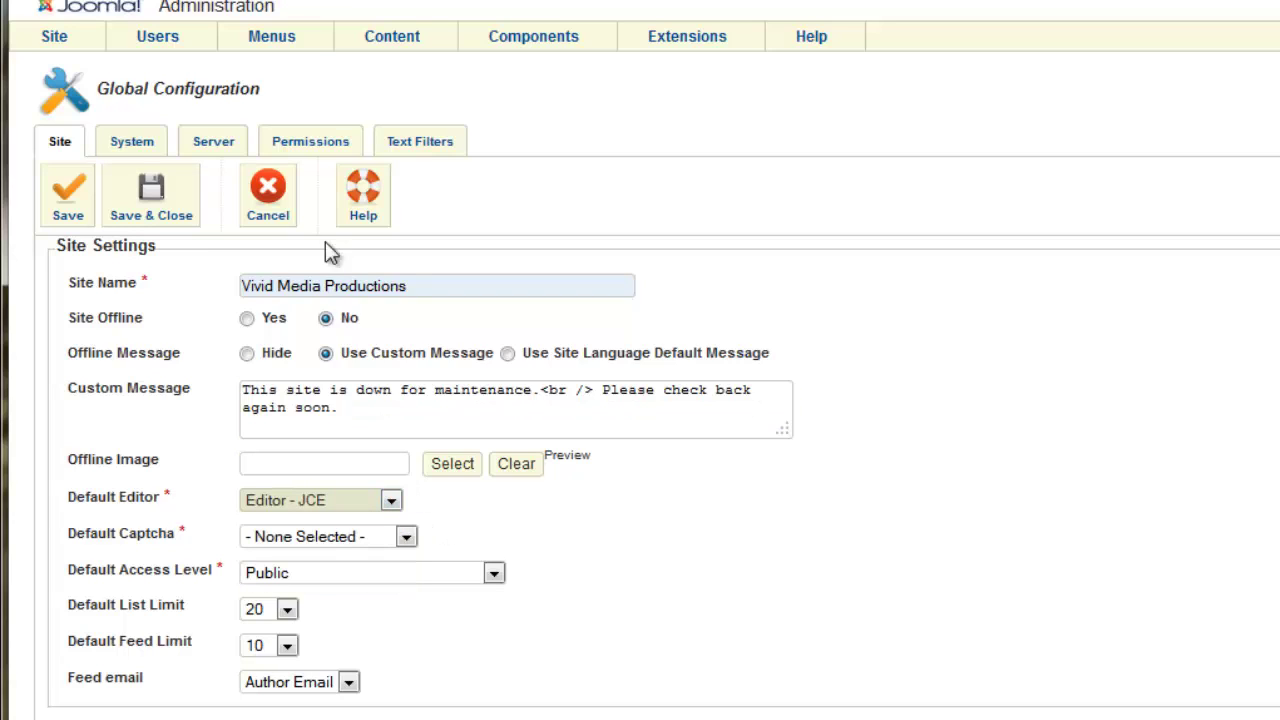
click(147, 218)
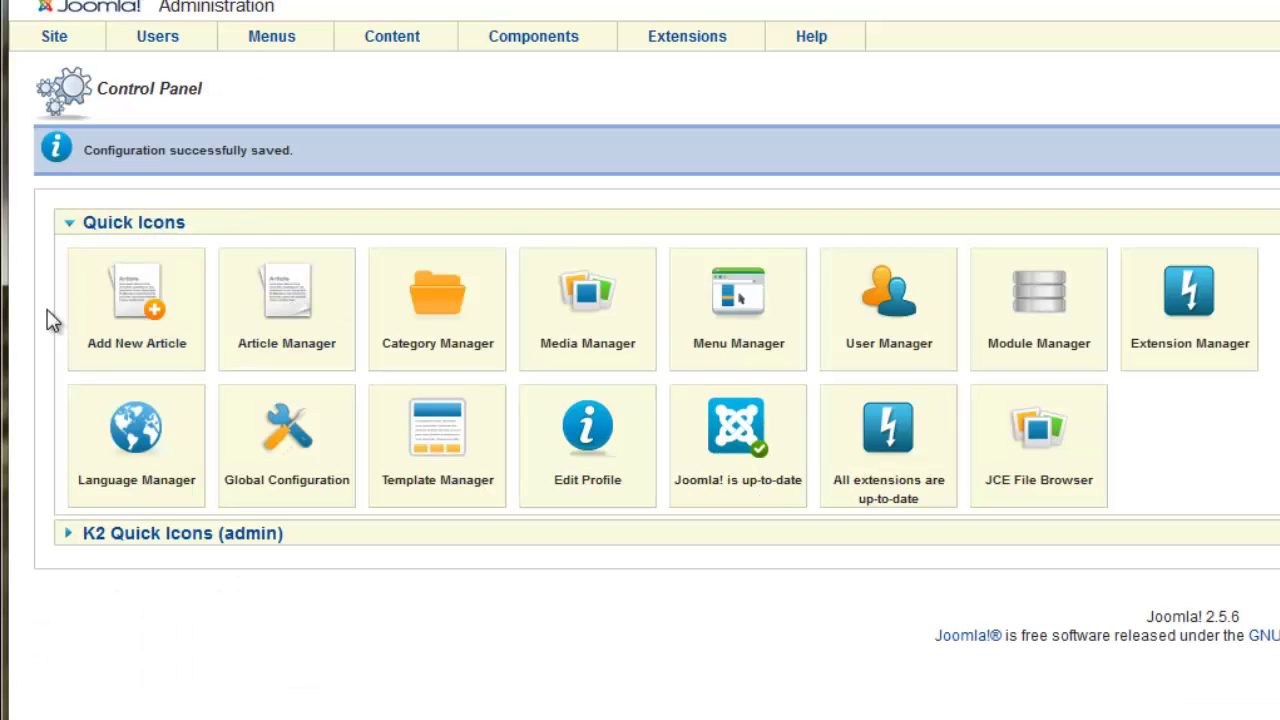
Create a new article and bring its JCE Article Text editor into view.
click(146, 330)
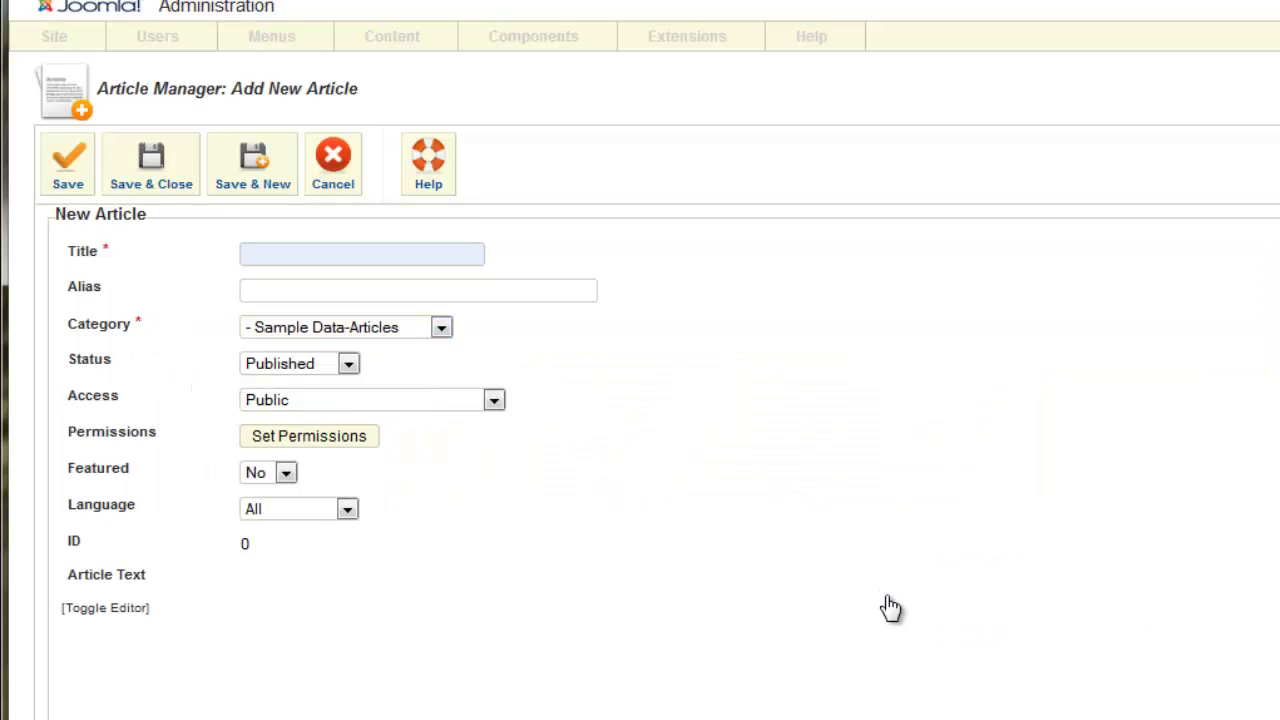
scroll(900, 594, down, 8)
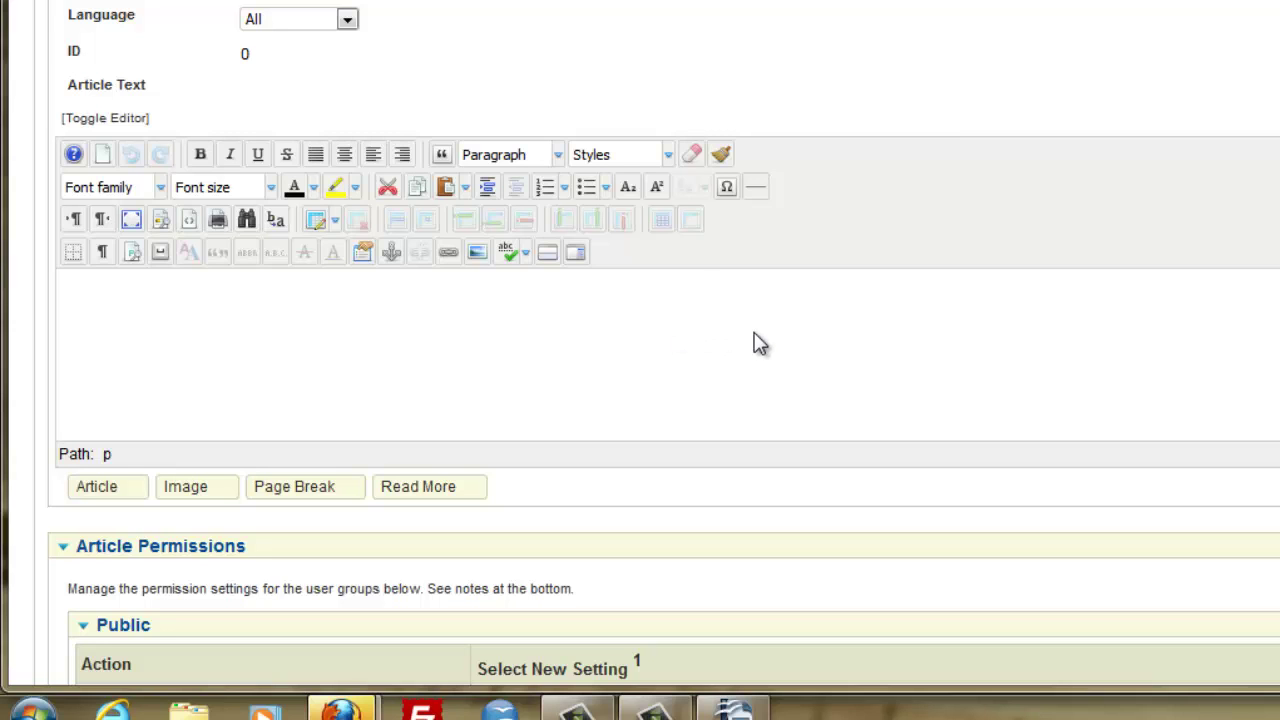
Paste the ADRA description headed 'ADRA Provides Hope Through Community Development' and left-align all the article text.
key(ctrl+v)
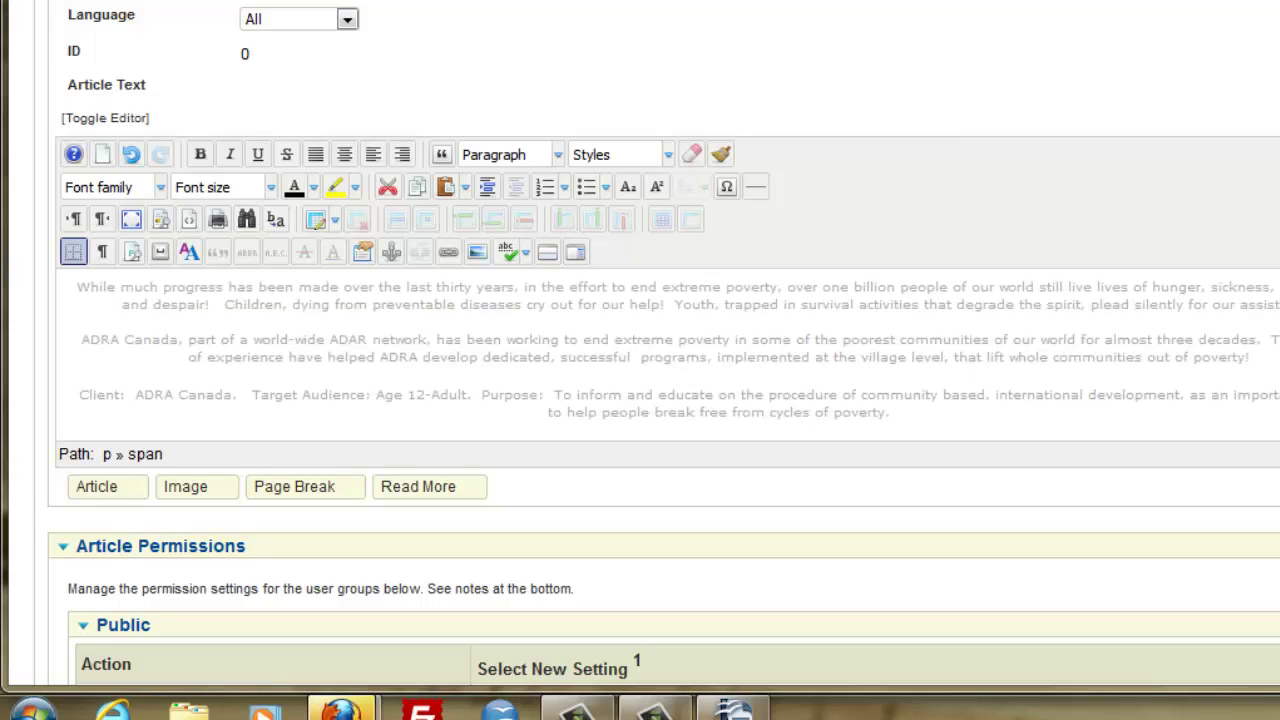
scroll(449, 286, up, 1)
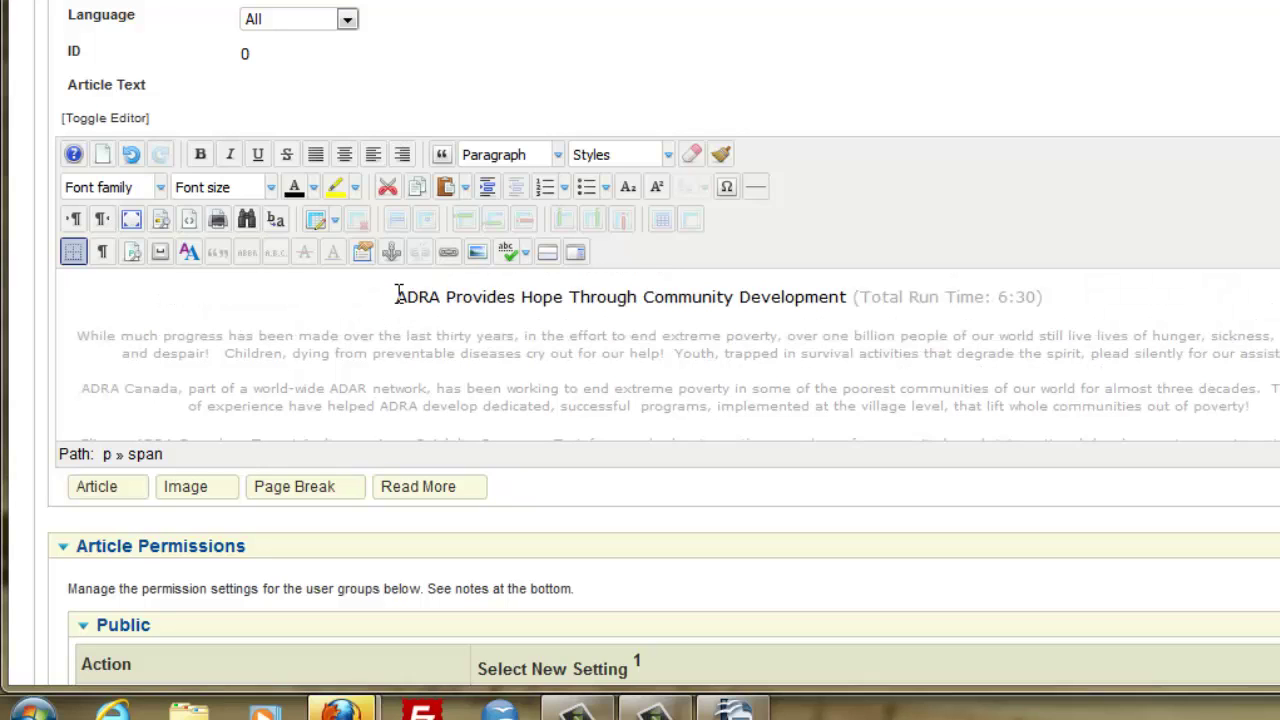
click(397, 296)
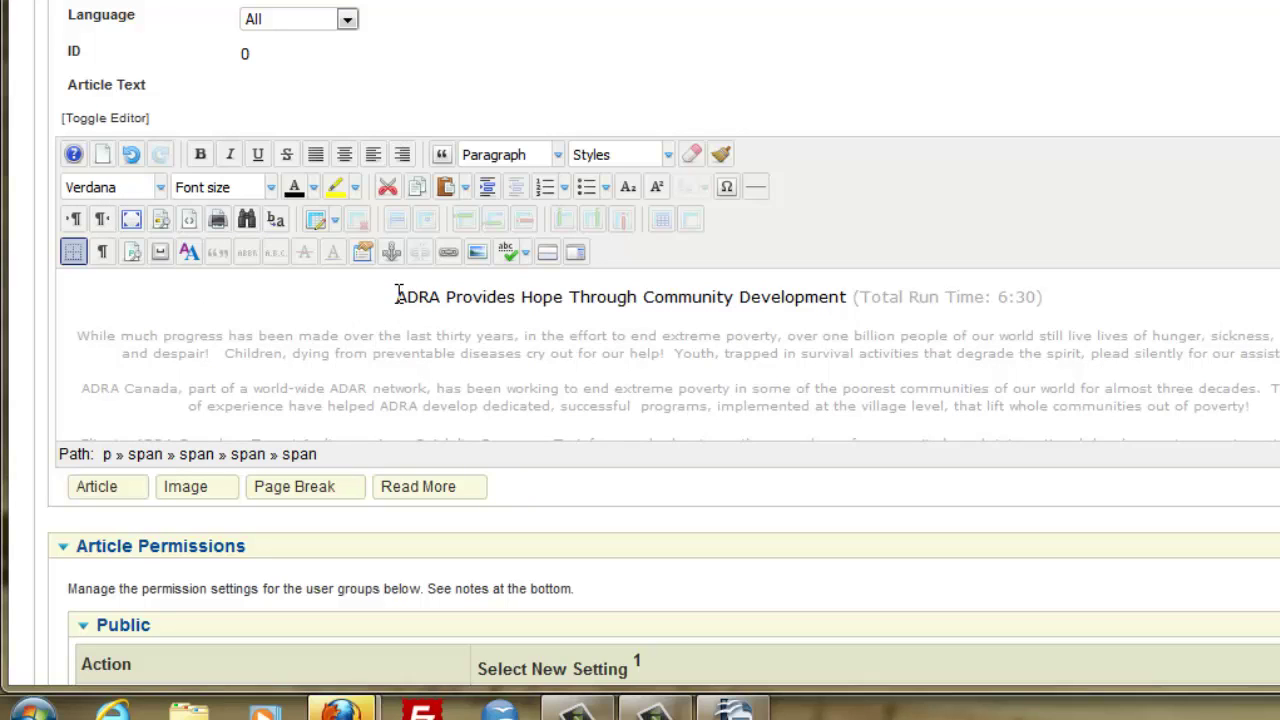
key(ctrl+a)
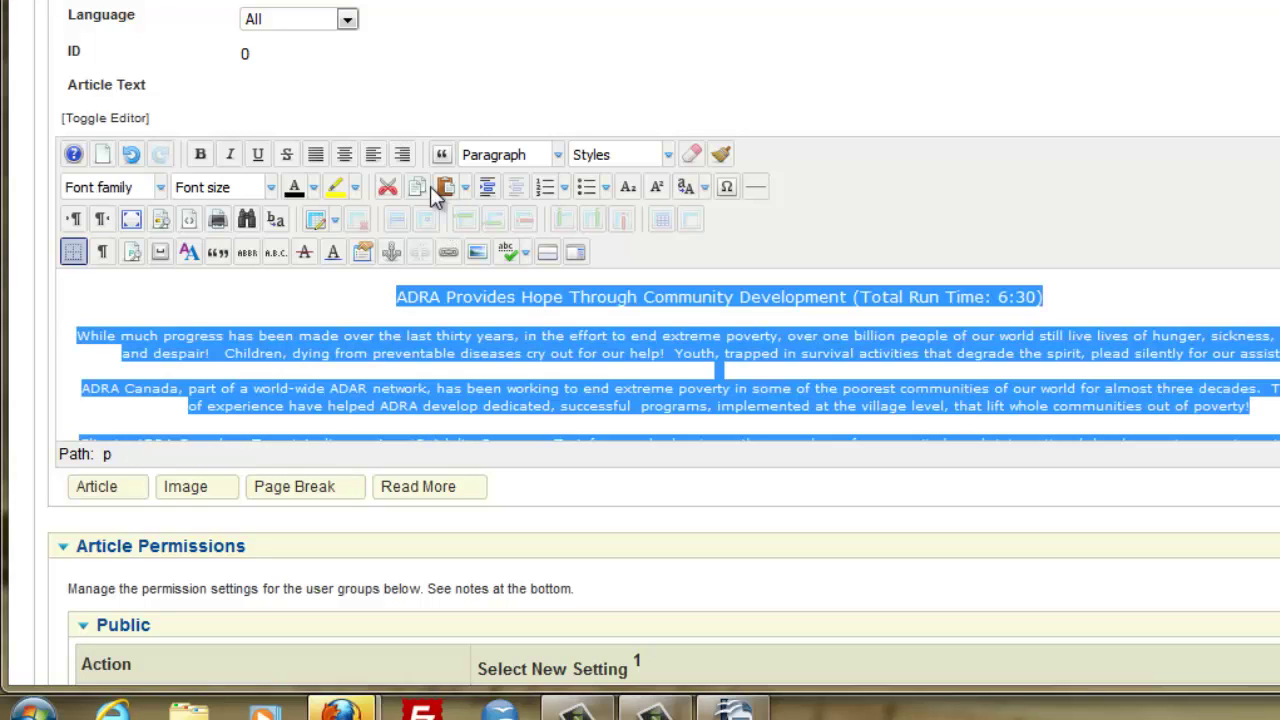
click(316, 158)
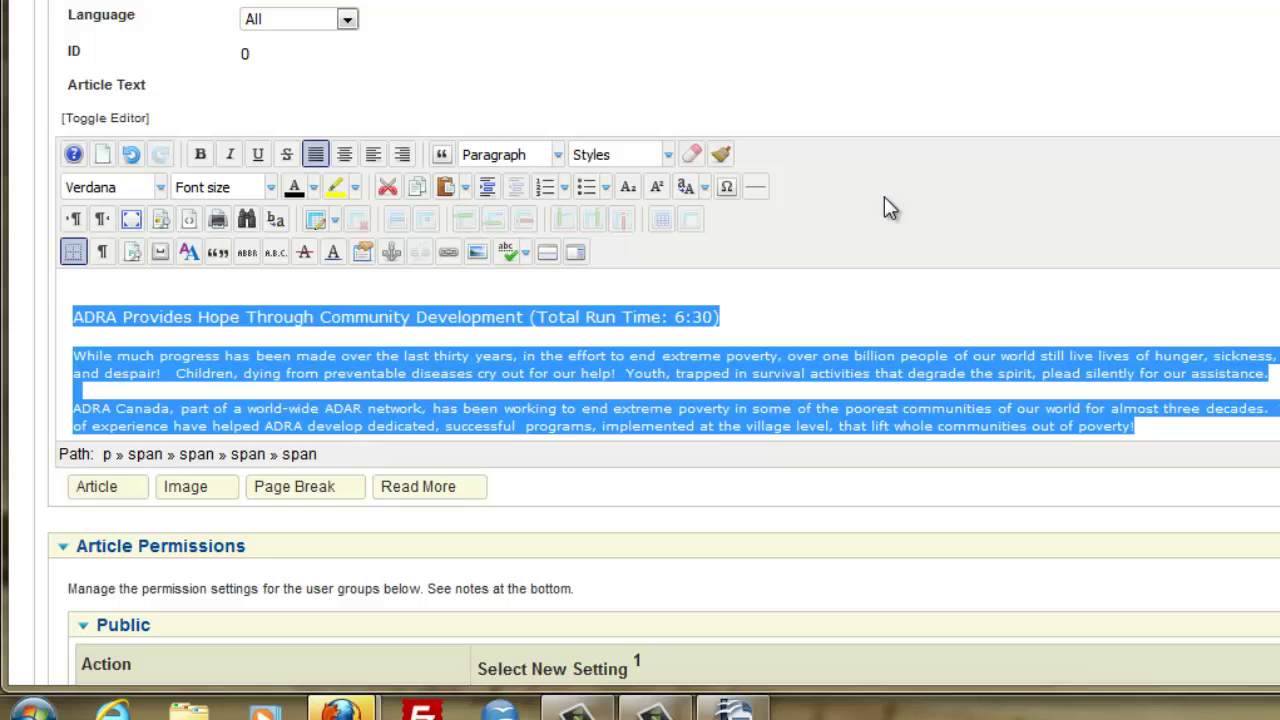
Enter 'ADRA Provides Hope' as the article title.
click(835, 293)
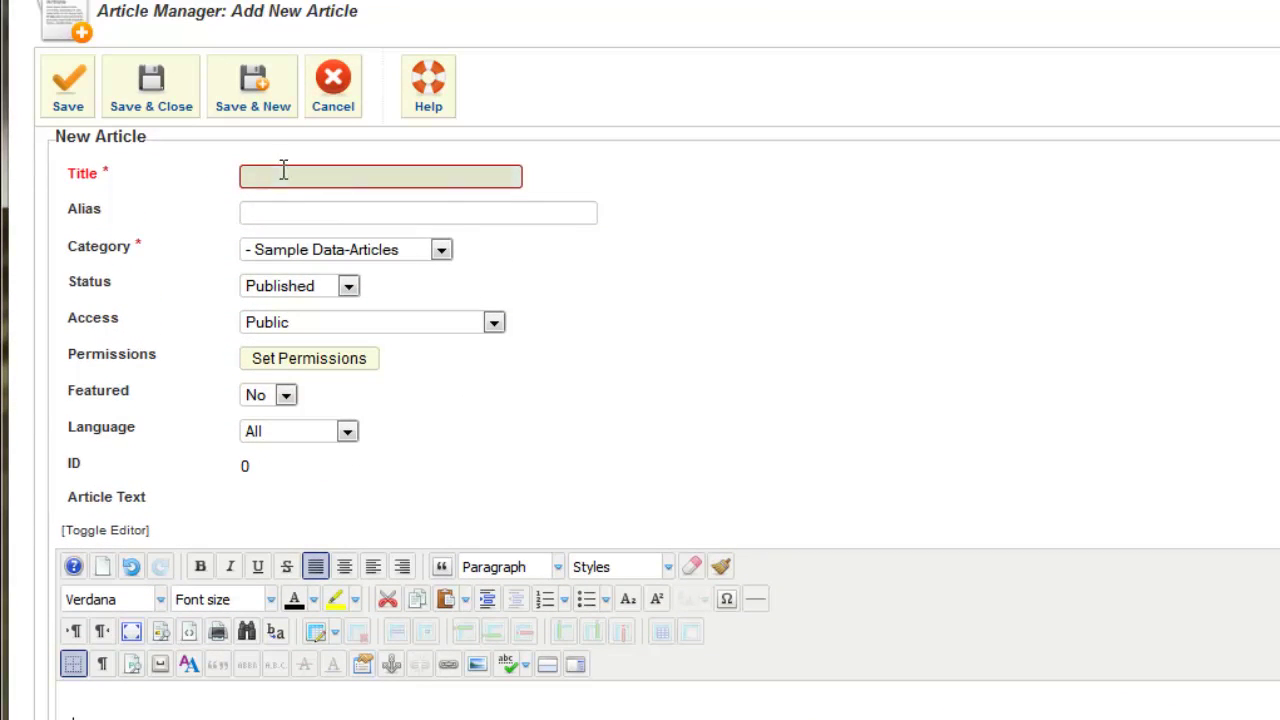
click(281, 178)
text(A)
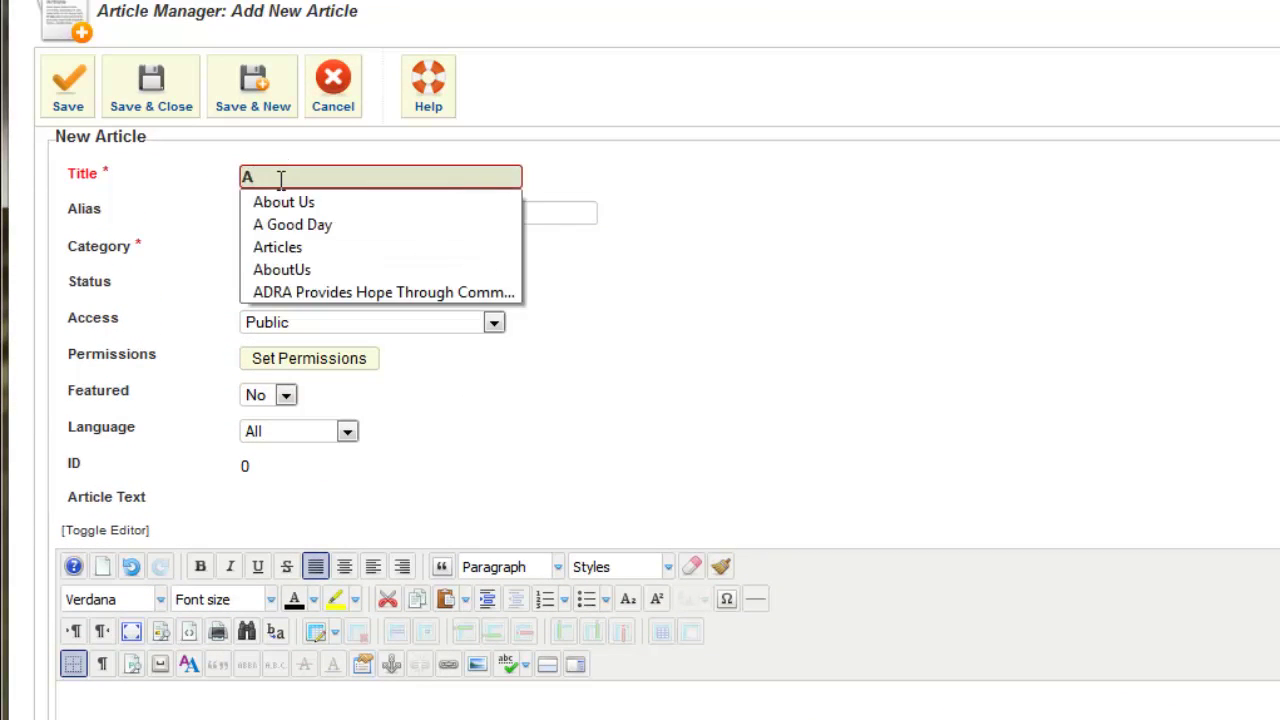
text(DRA Provides Hope)
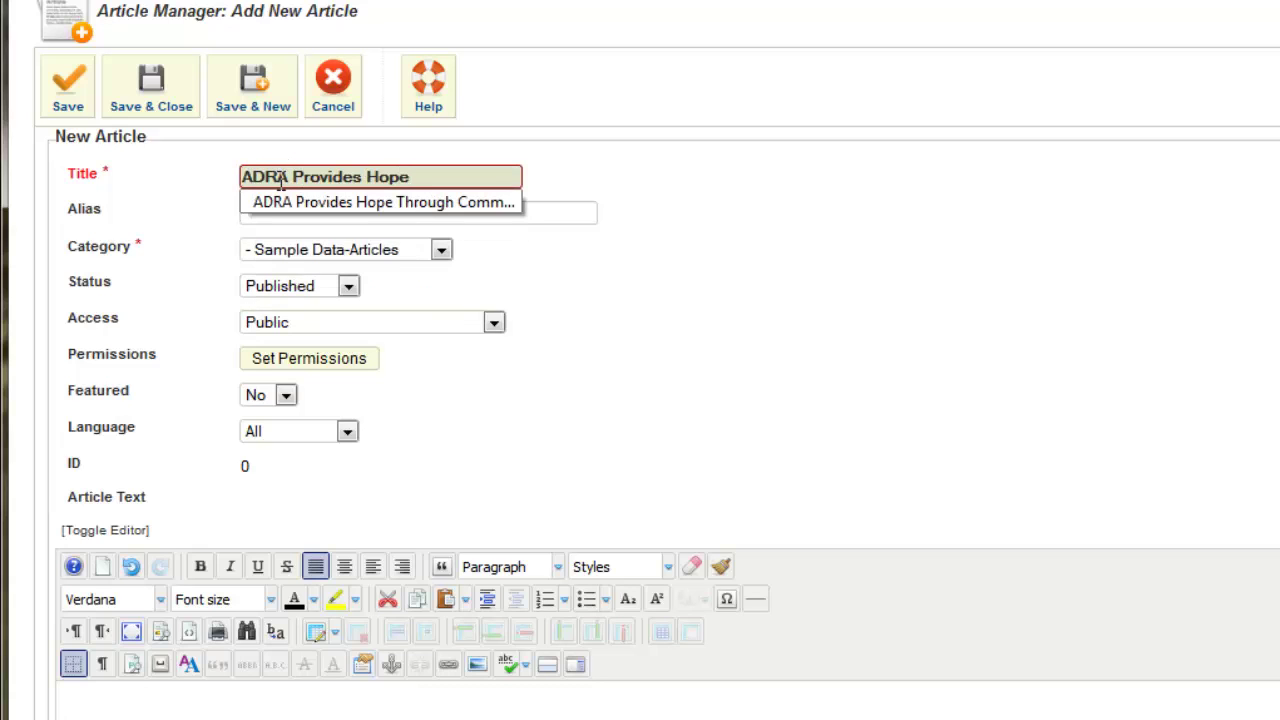
click(748, 196)
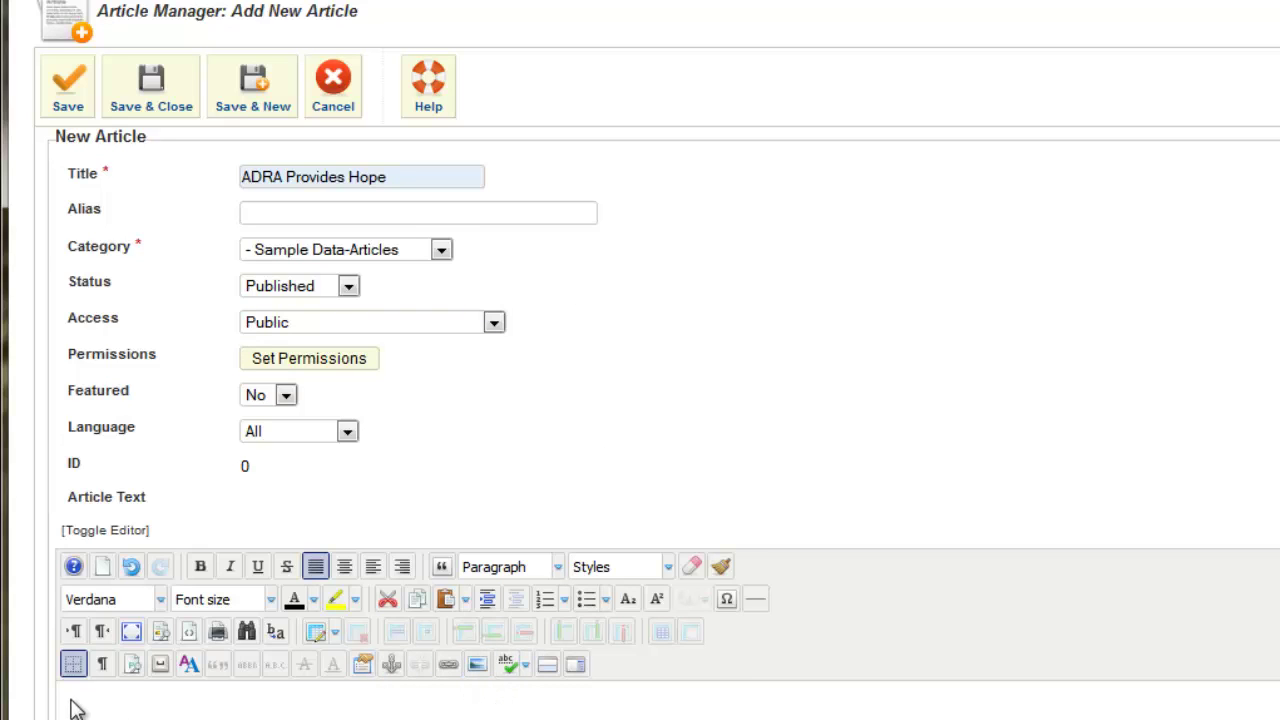
Add a blank line after the heading line ending '(Total Run Time: 6:30)'.
scroll(83, 328, down, 4)
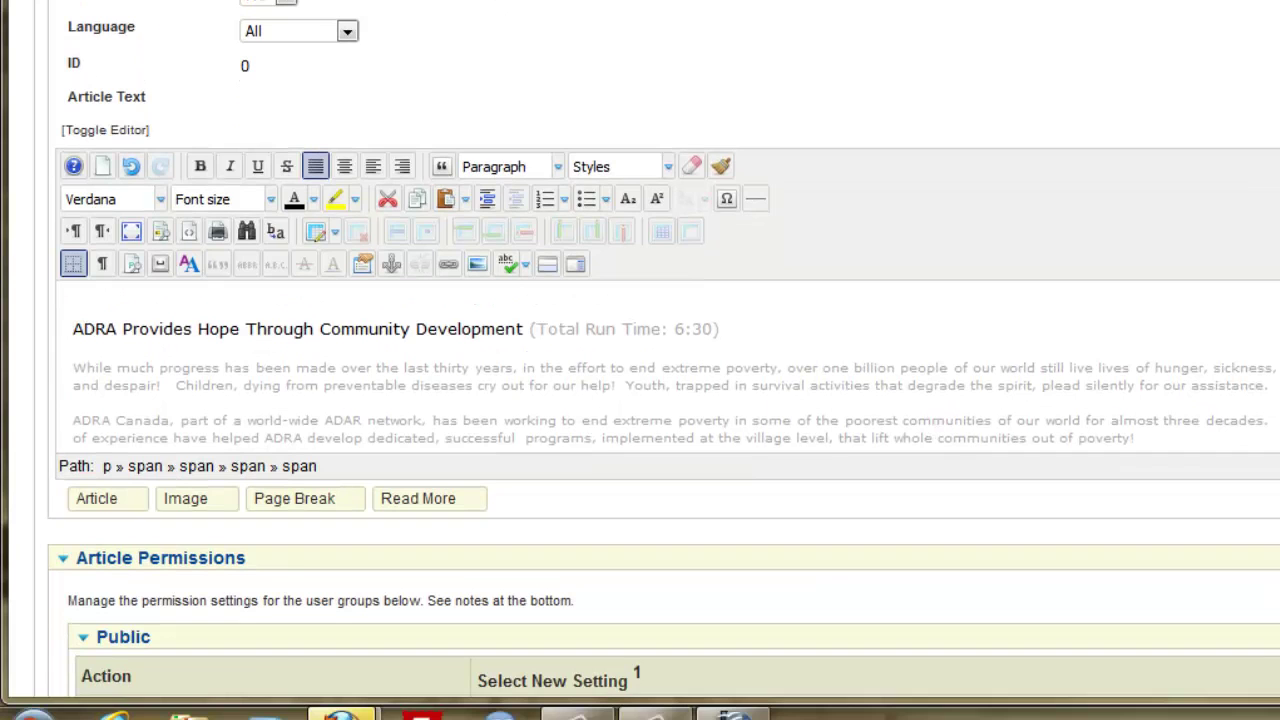
scroll(674, 377, down, 1)
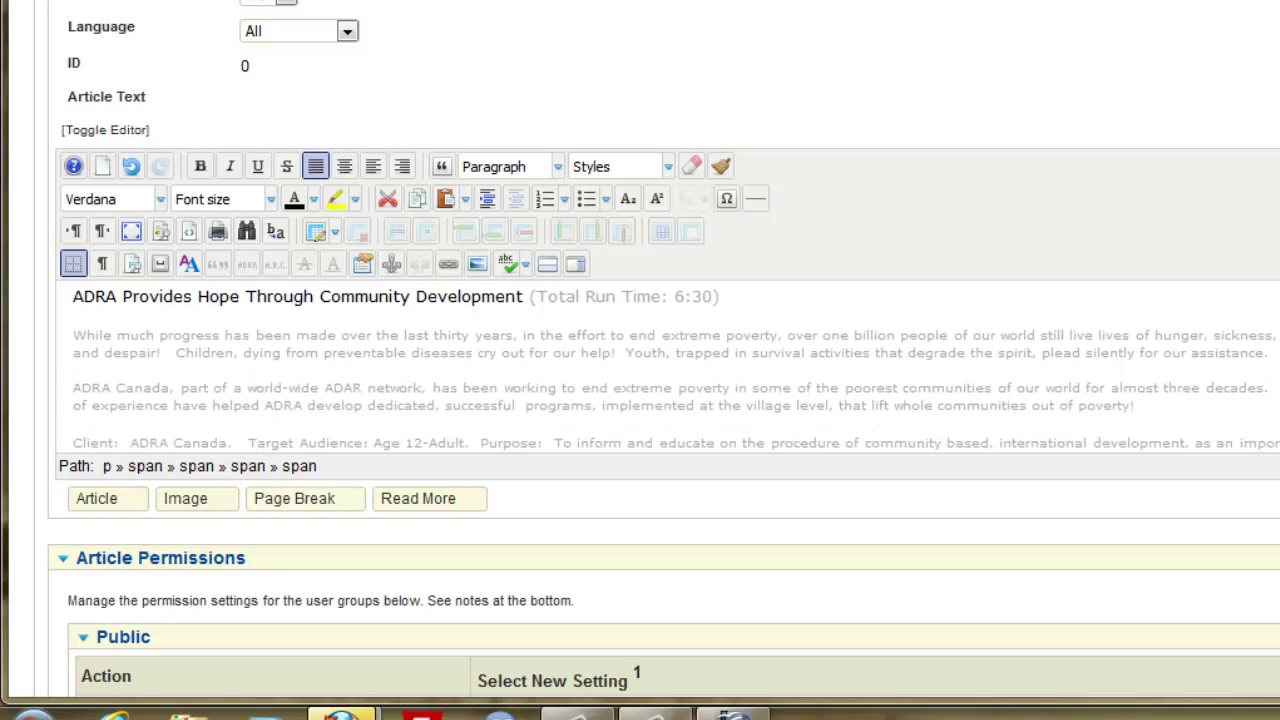
scroll(674, 377, down, 1)
scroll(676, 369, down, 1)
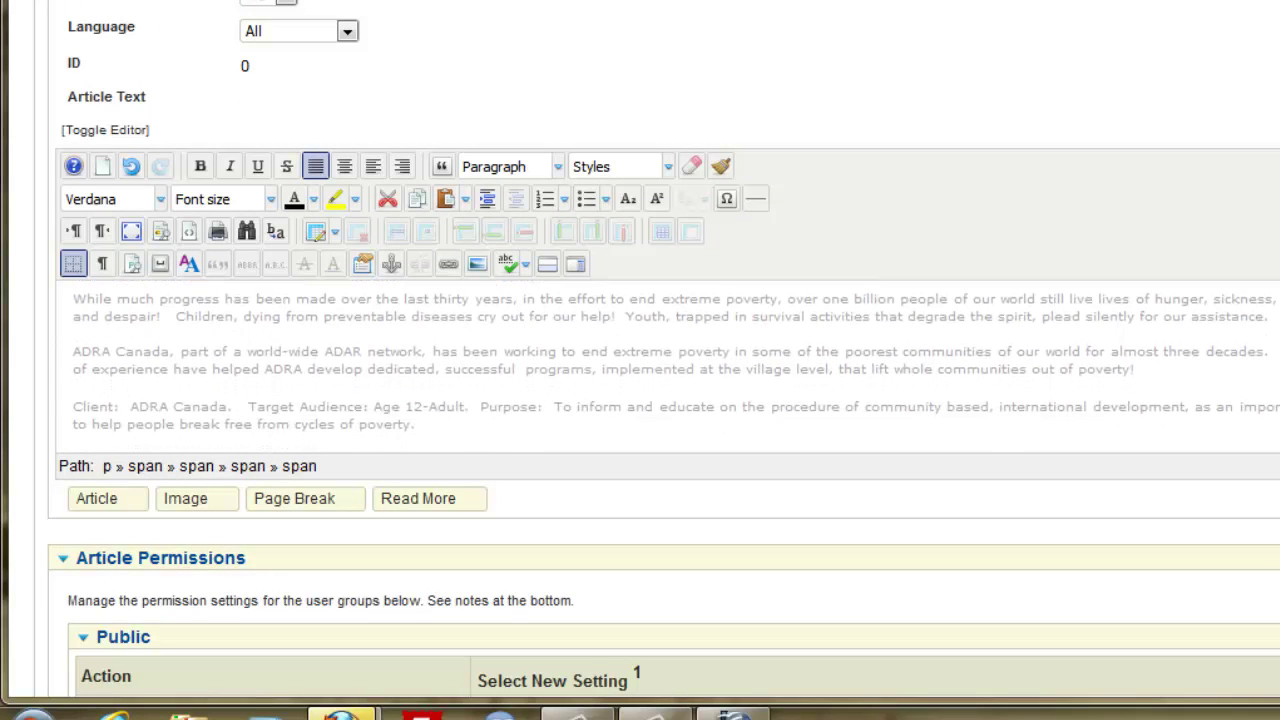
scroll(676, 369, up, 2)
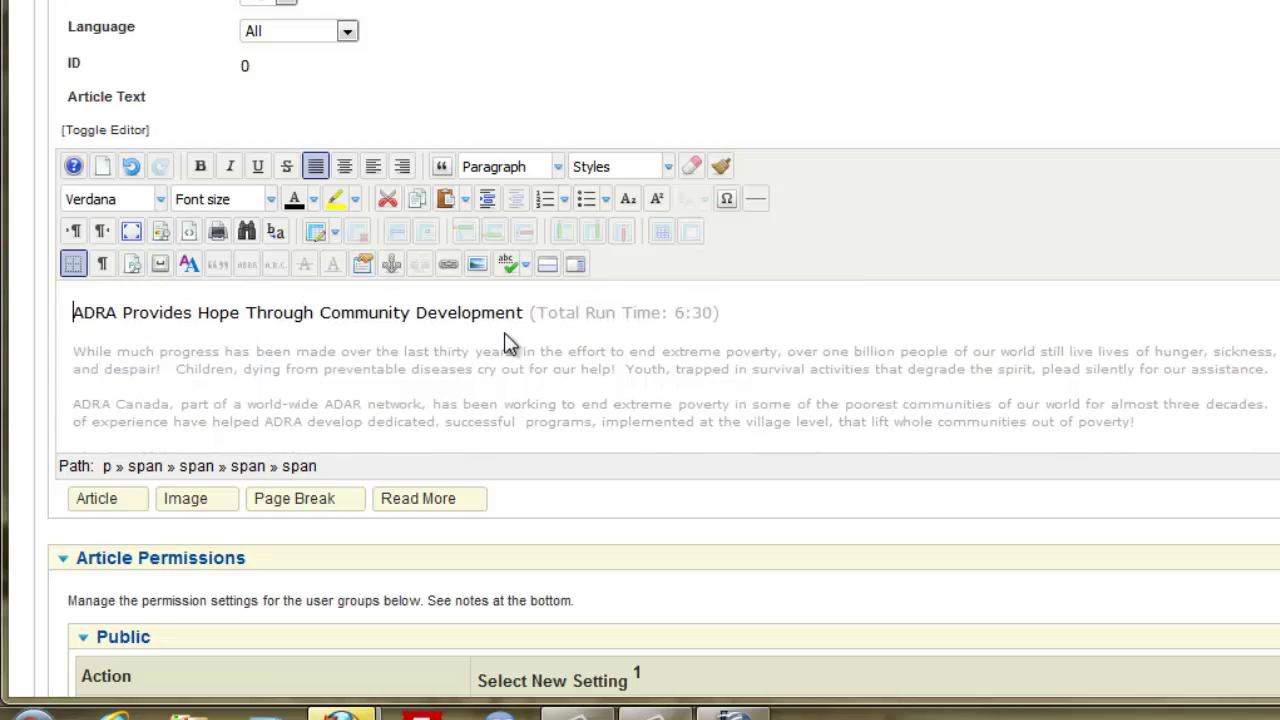
click(720, 314)
key(Return)
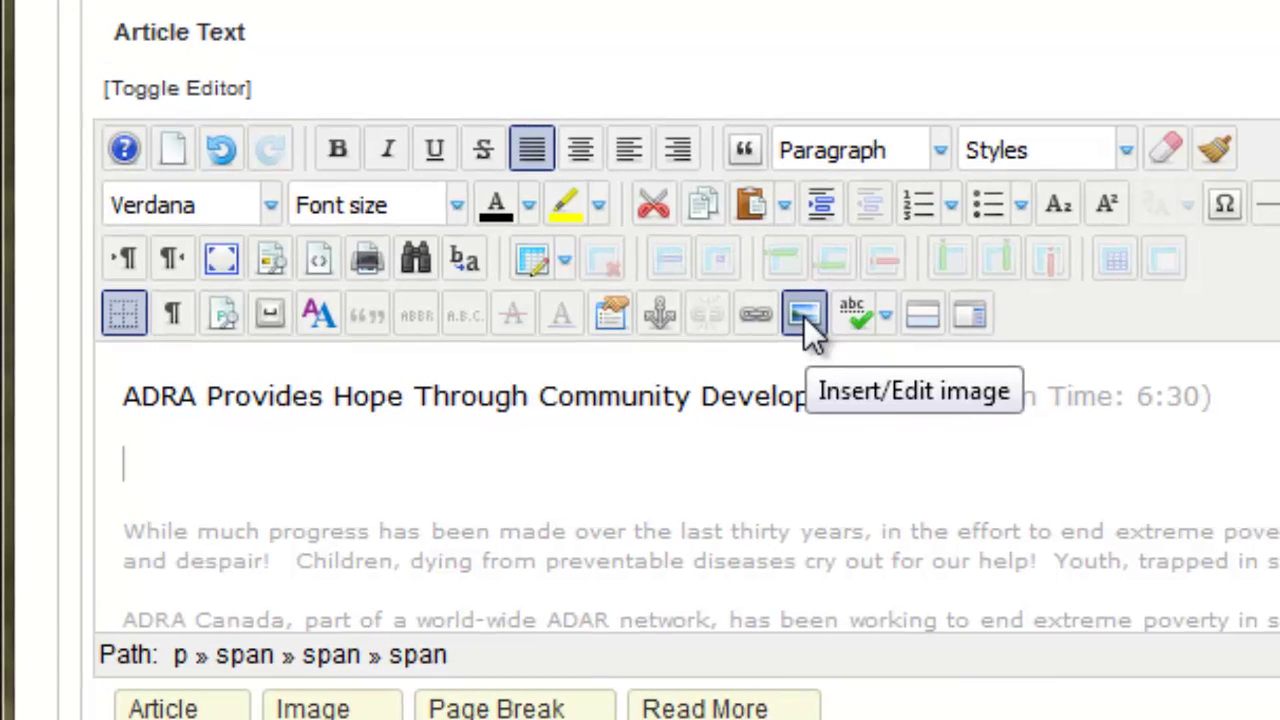
Open the JCE image manager's Upload dialog from the Insert/Edit image button.
click(804, 316)
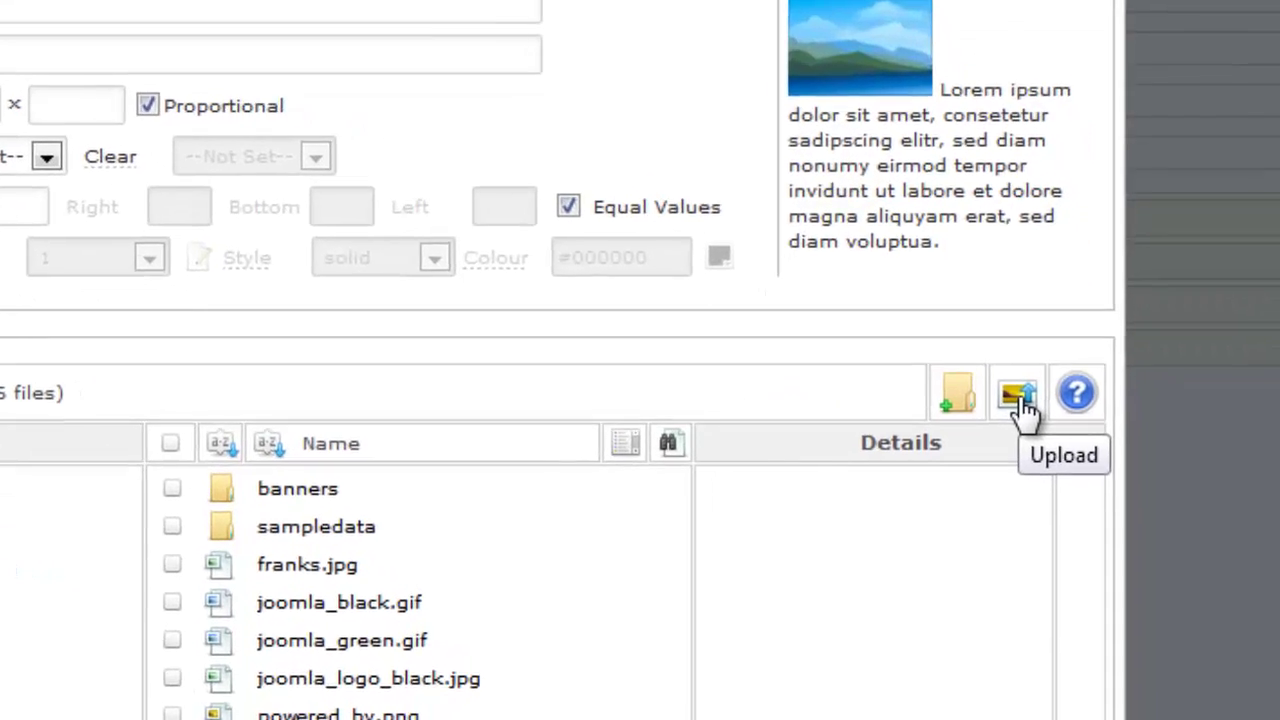
click(988, 360)
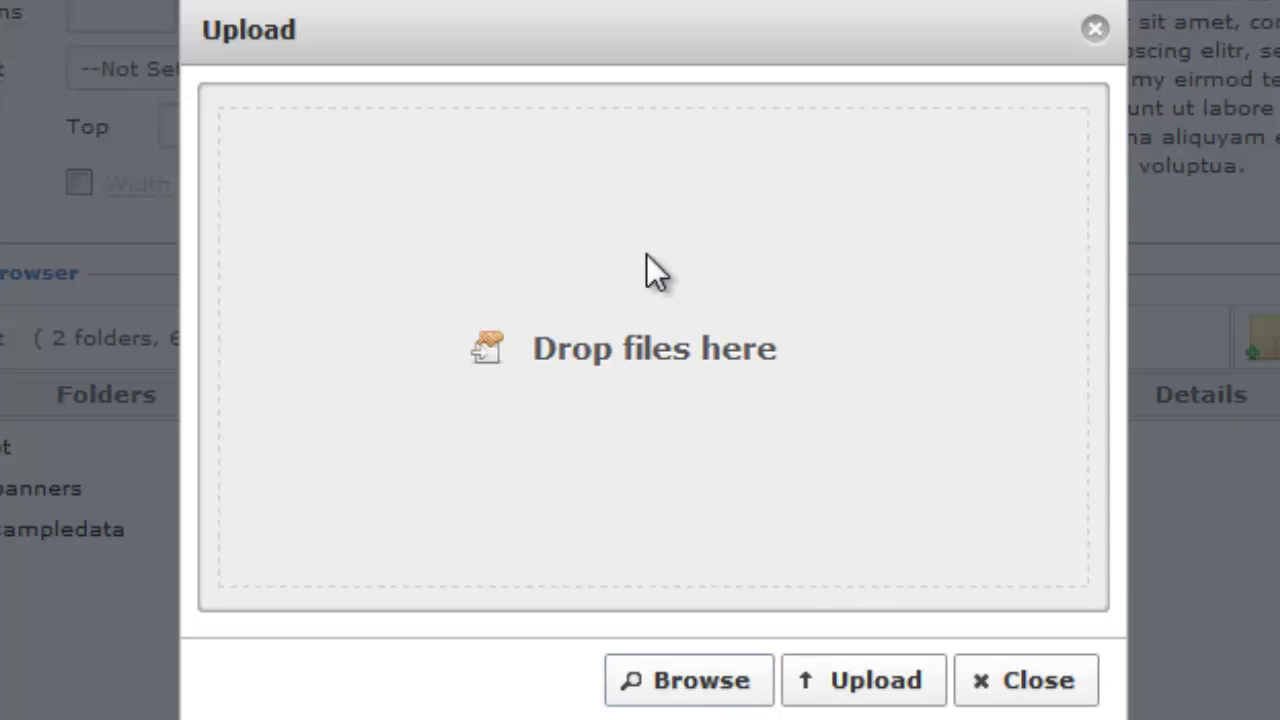
Queue vid052.jpg from E:\JoomlaSkills\Images\VividMedia for upload.
click(712, 684)
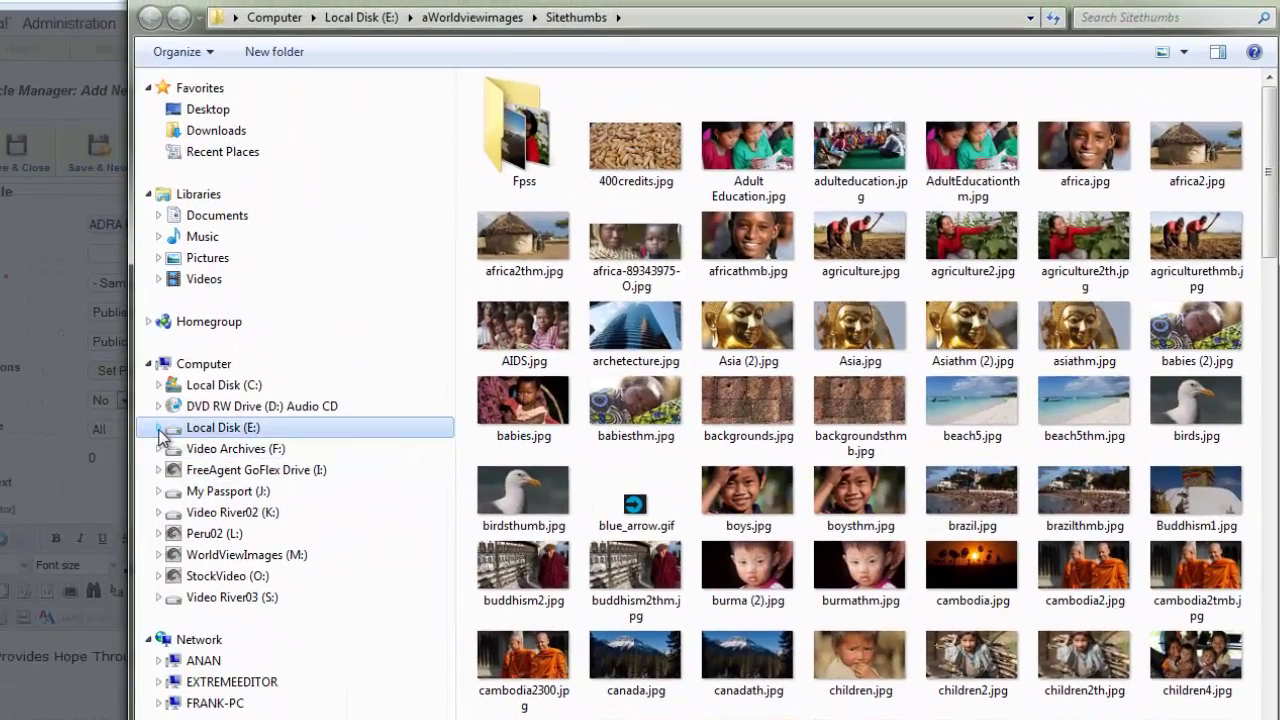
click(159, 428)
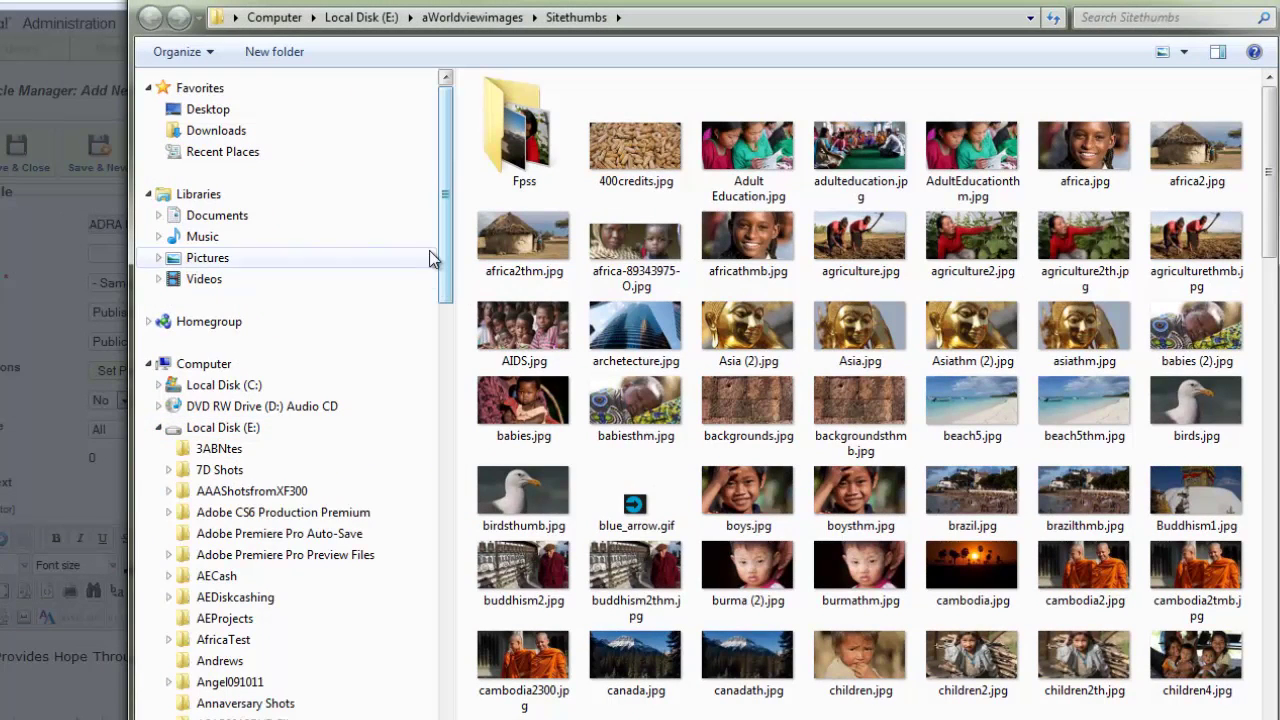
drag(449, 263, 452, 512)
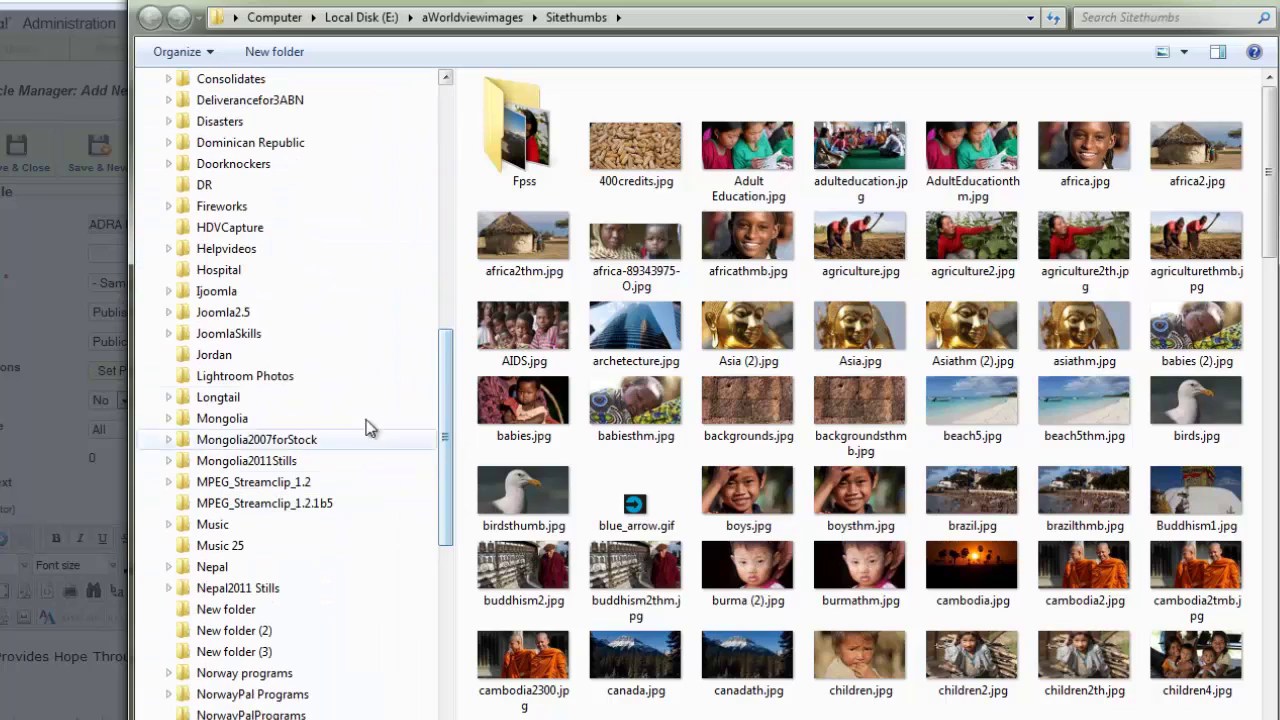
click(169, 335)
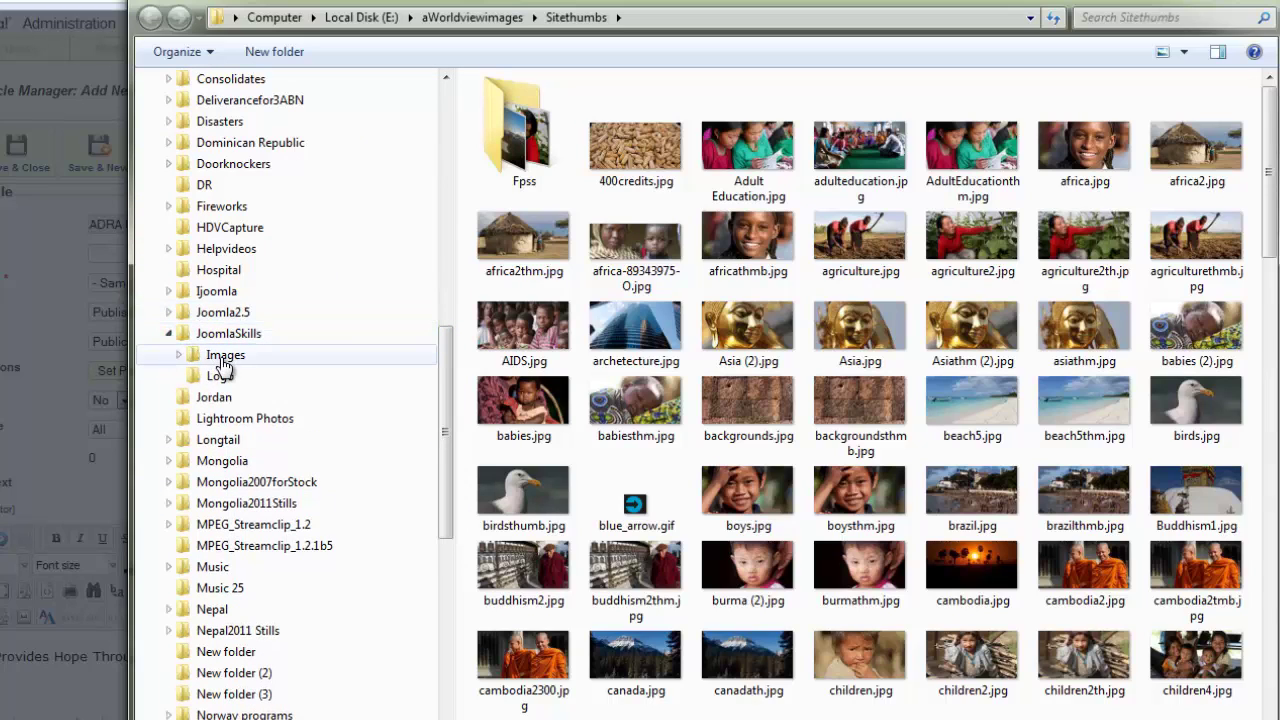
click(225, 356)
double_click(509, 144)
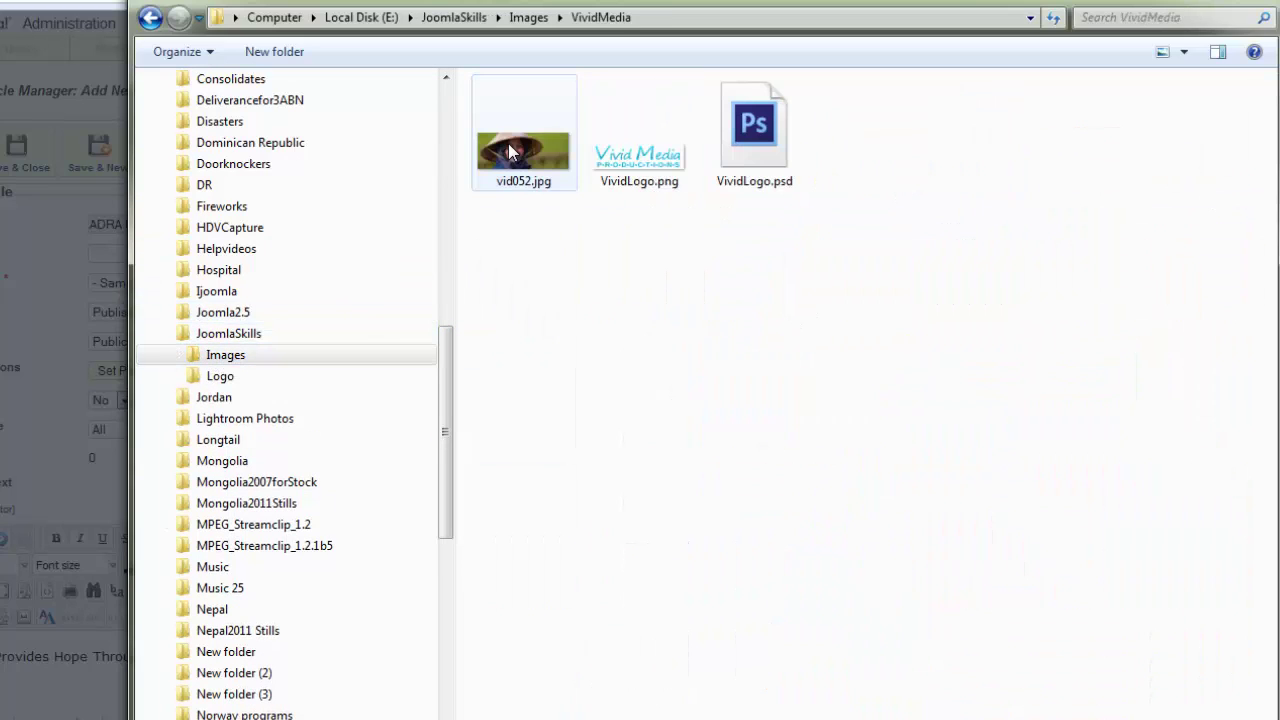
double_click(517, 153)
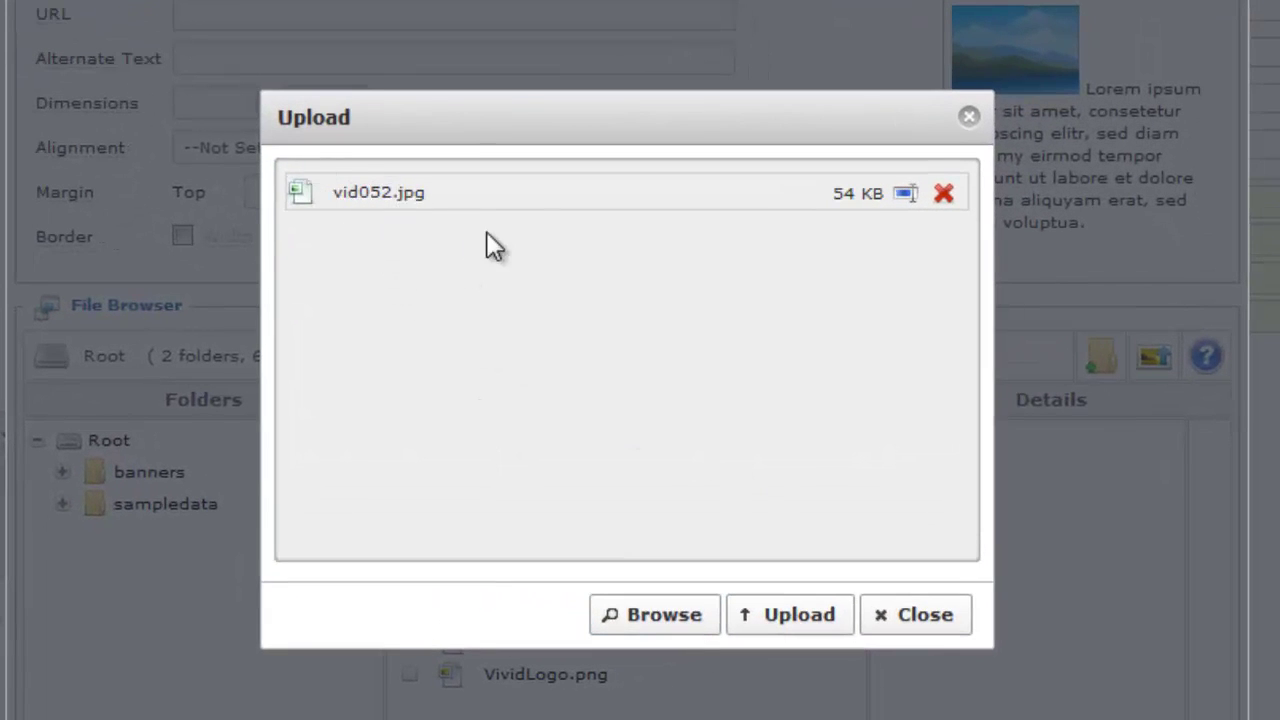
Upload vid052.jpg so it loads as images/vid052.jpg, 700 × 280.
click(797, 626)
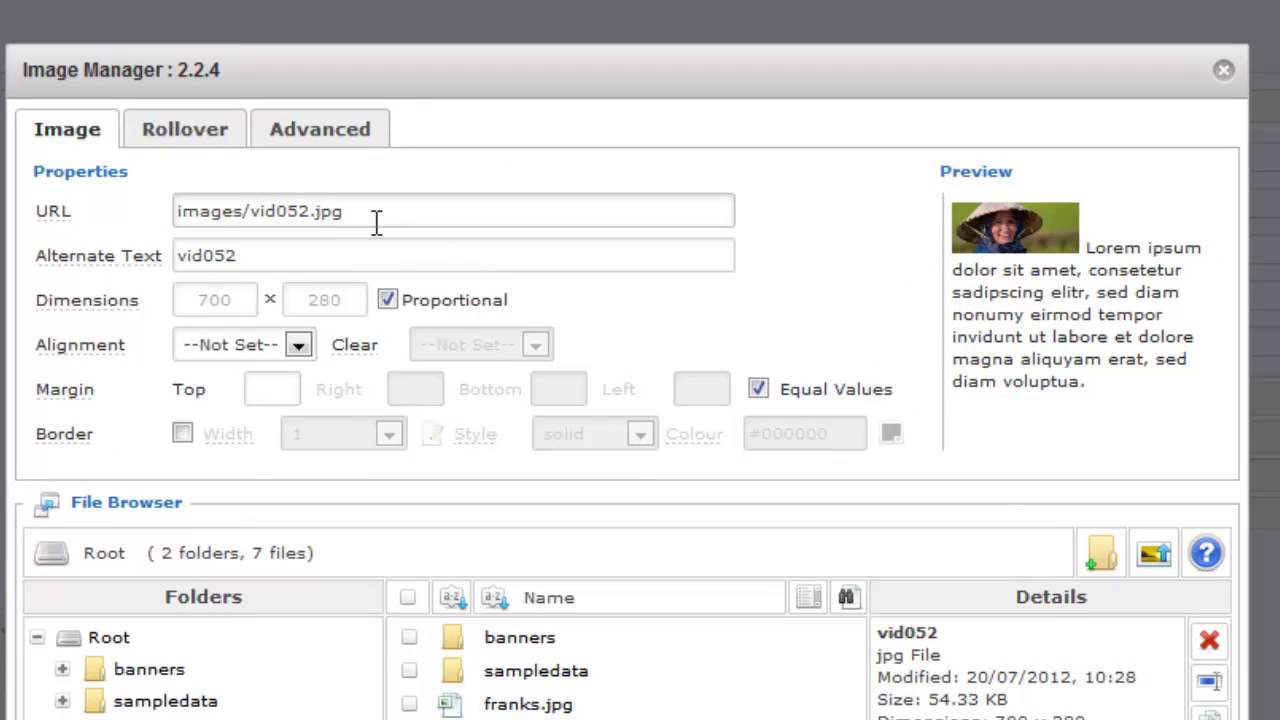
Replace the photo's alternate text 'vid052' with 'ADRA Provides Hope'.
mouse_move(118, 258)
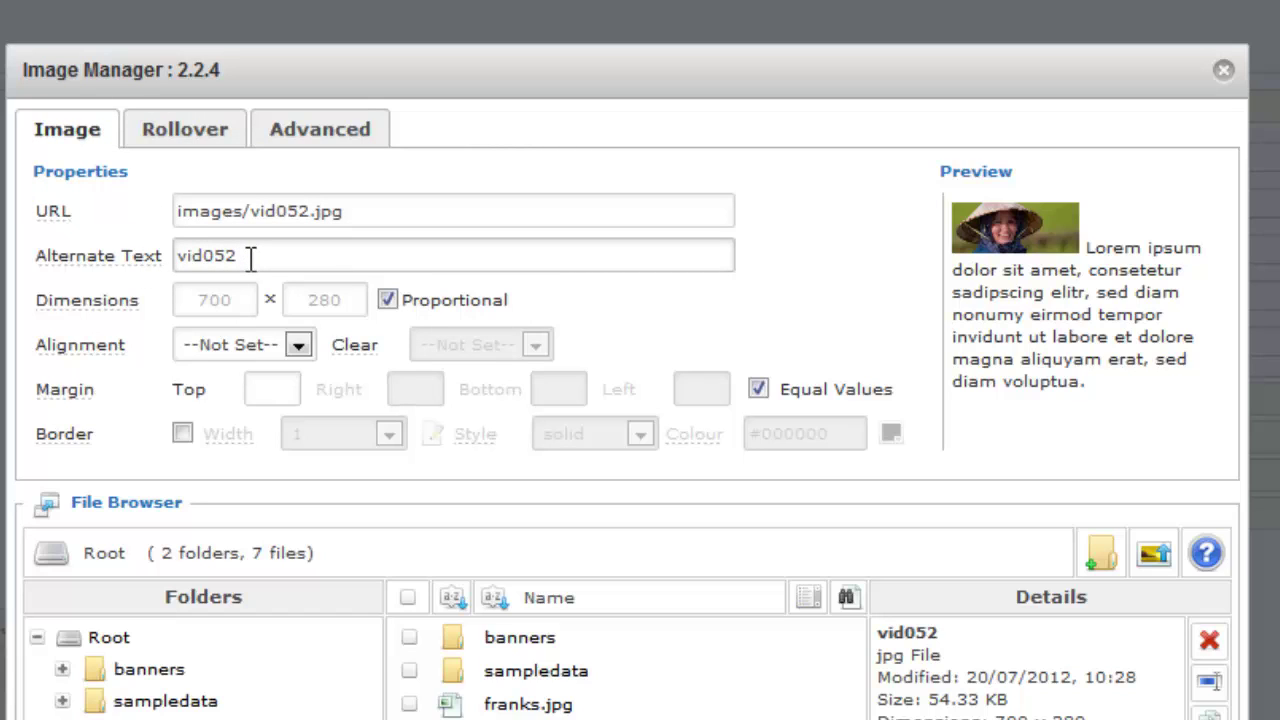
drag(250, 258, 163, 257)
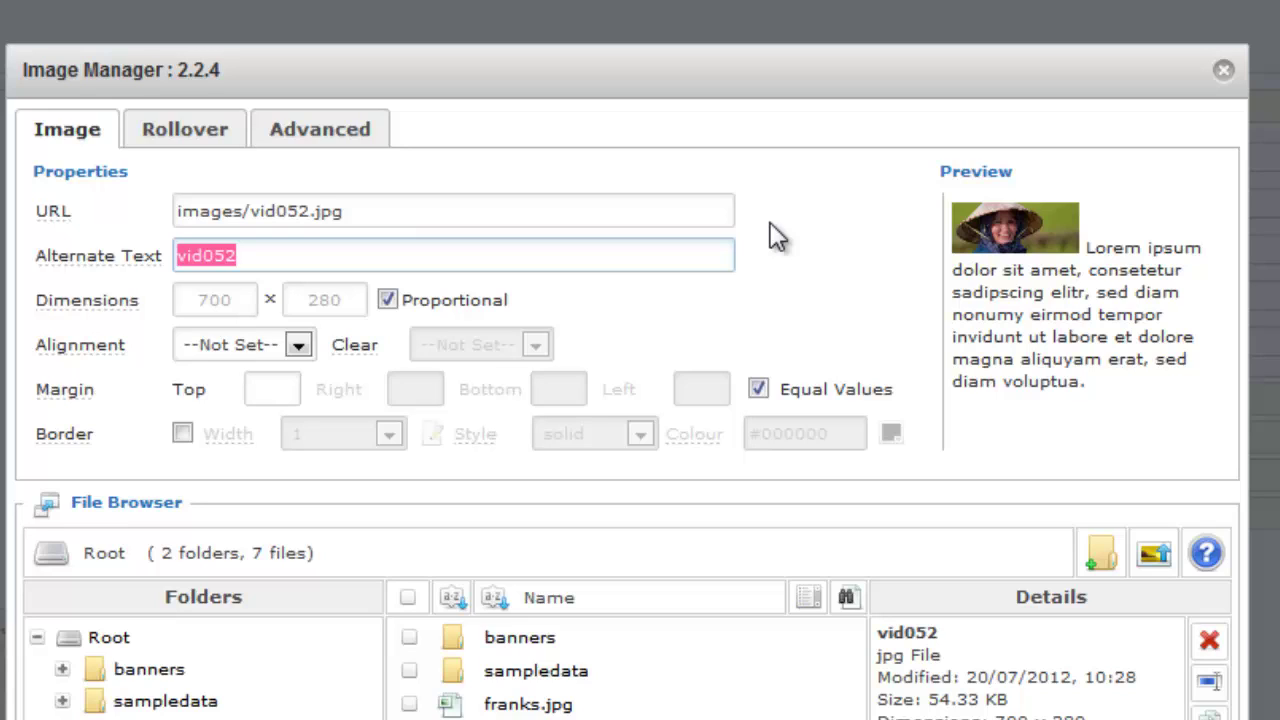
text(ADRA Pro)
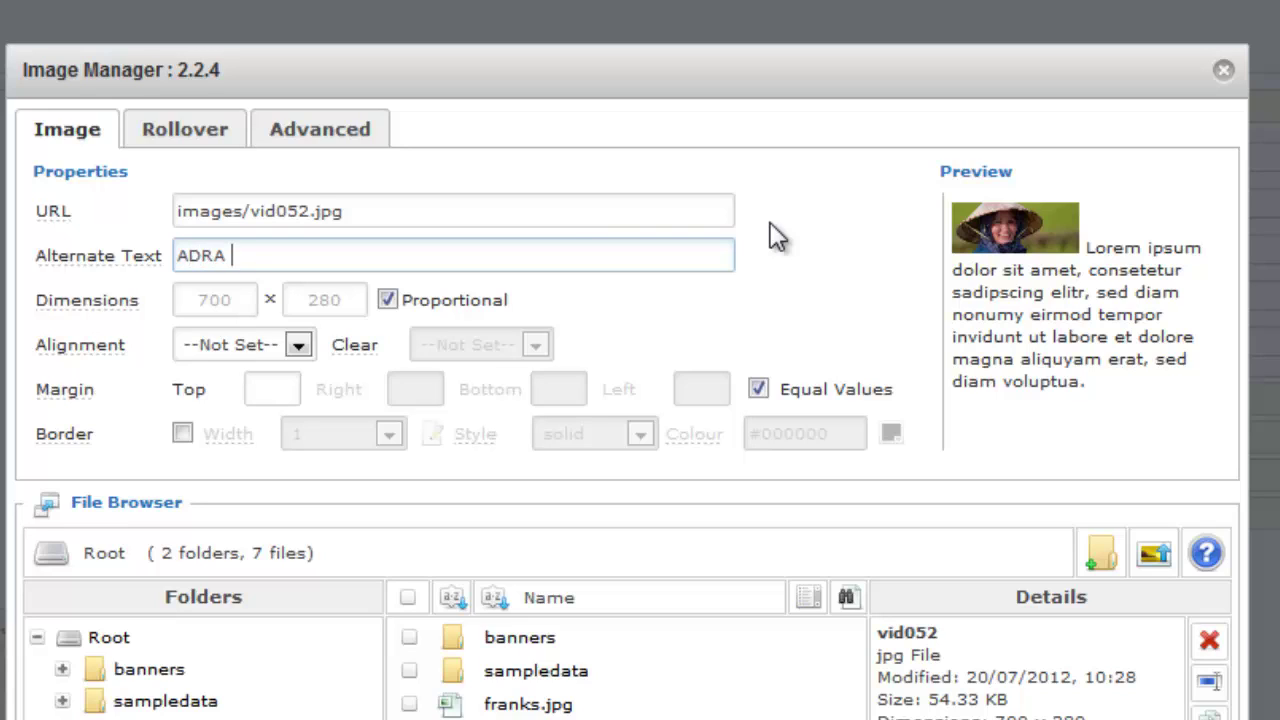
text(vides Hope)
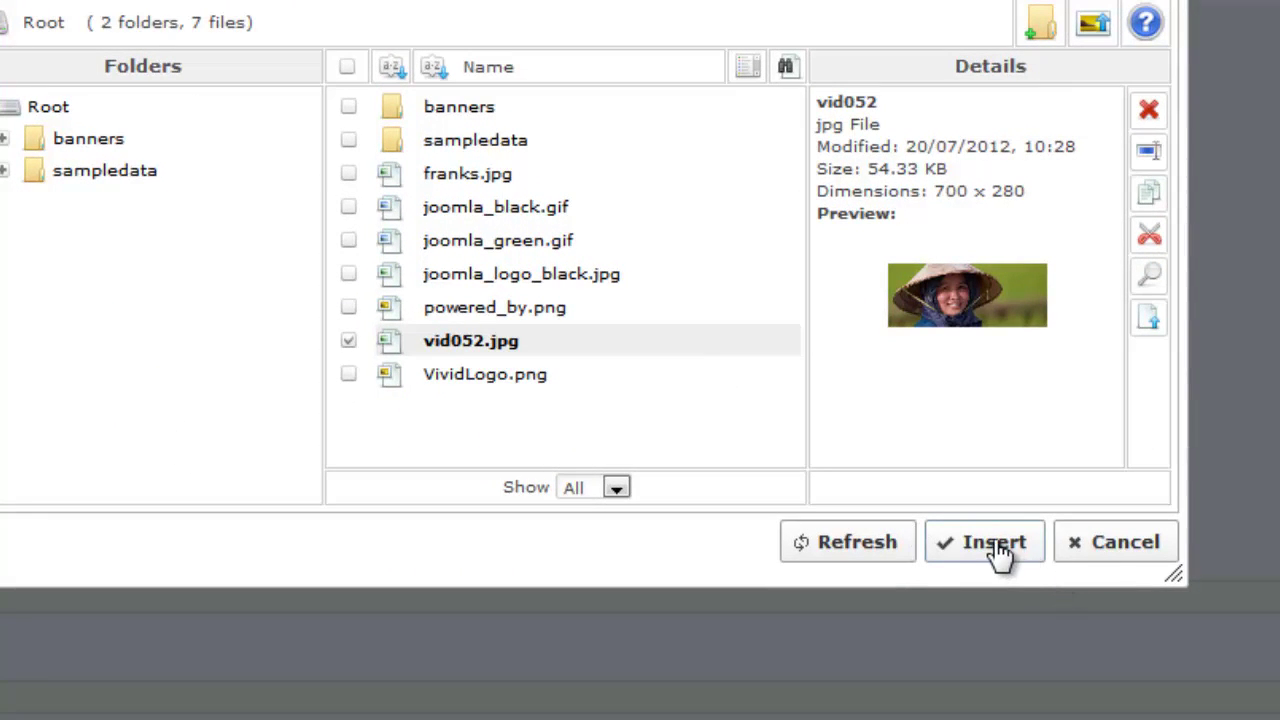
Insert vid052.jpg below the ADRA heading and enlarge the editor to show the whole article.
click(996, 548)
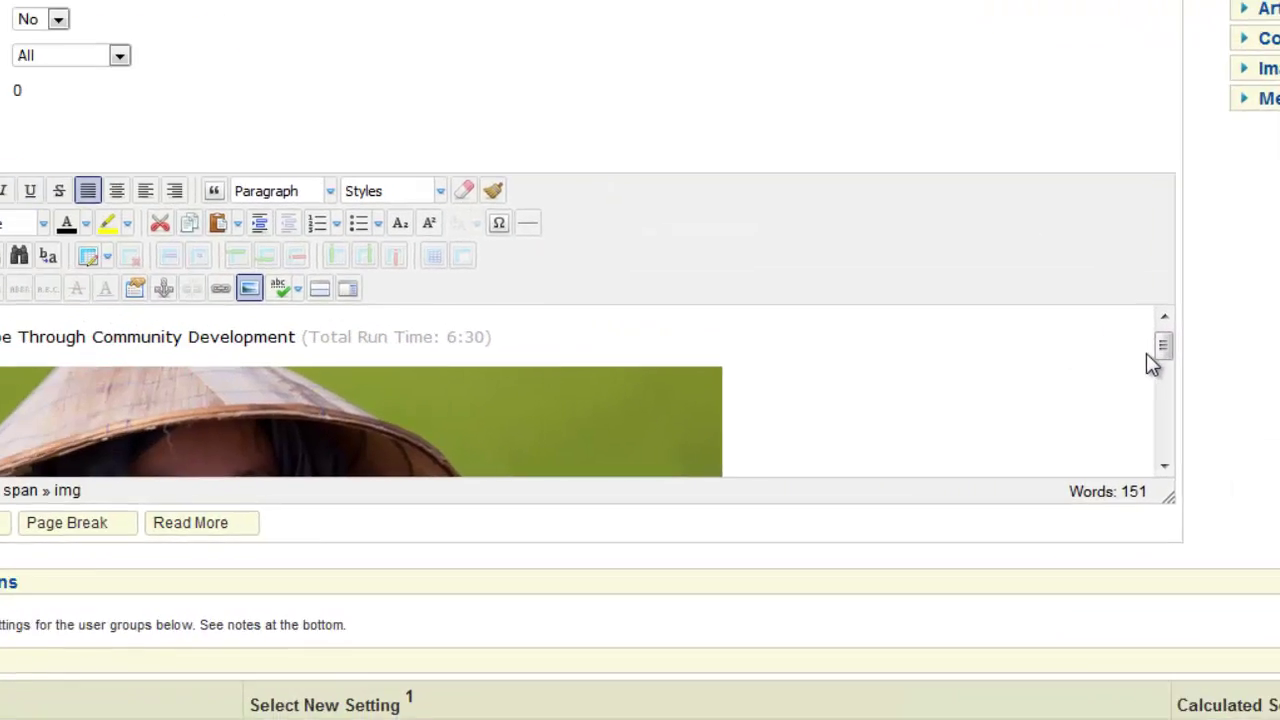
drag(1164, 348, 1166, 380)
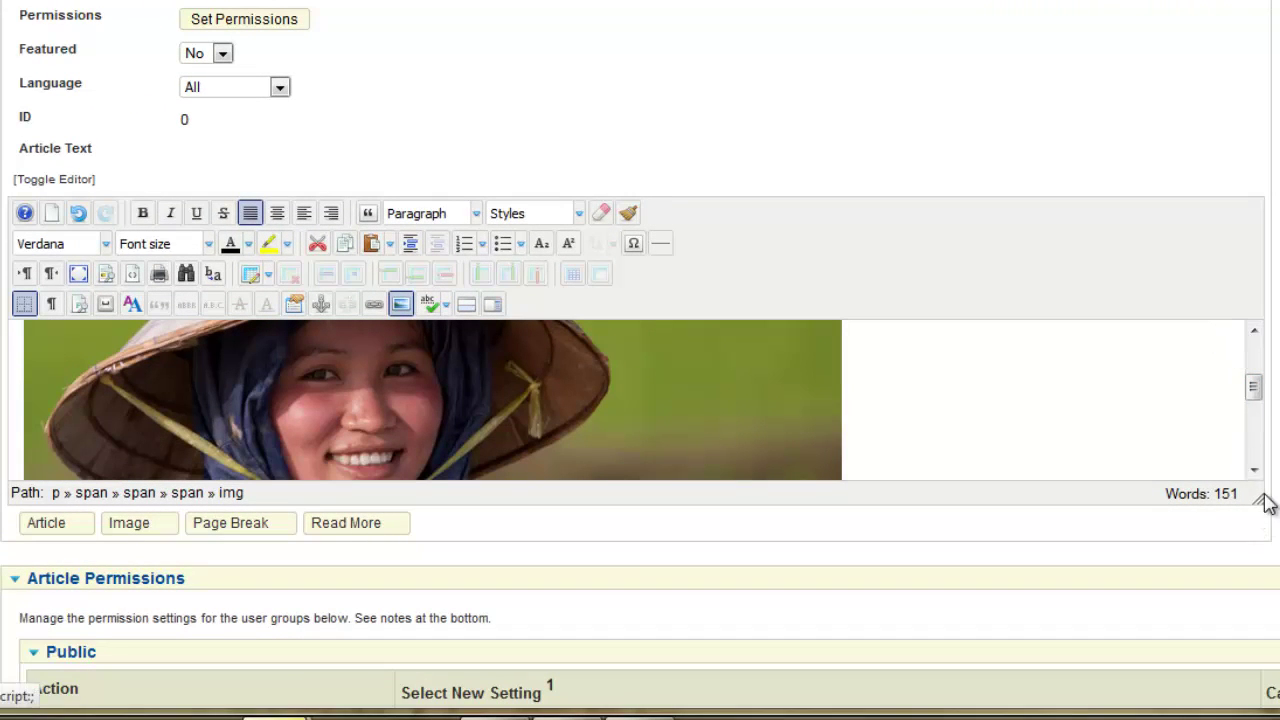
scroll(1266, 503, down, 5)
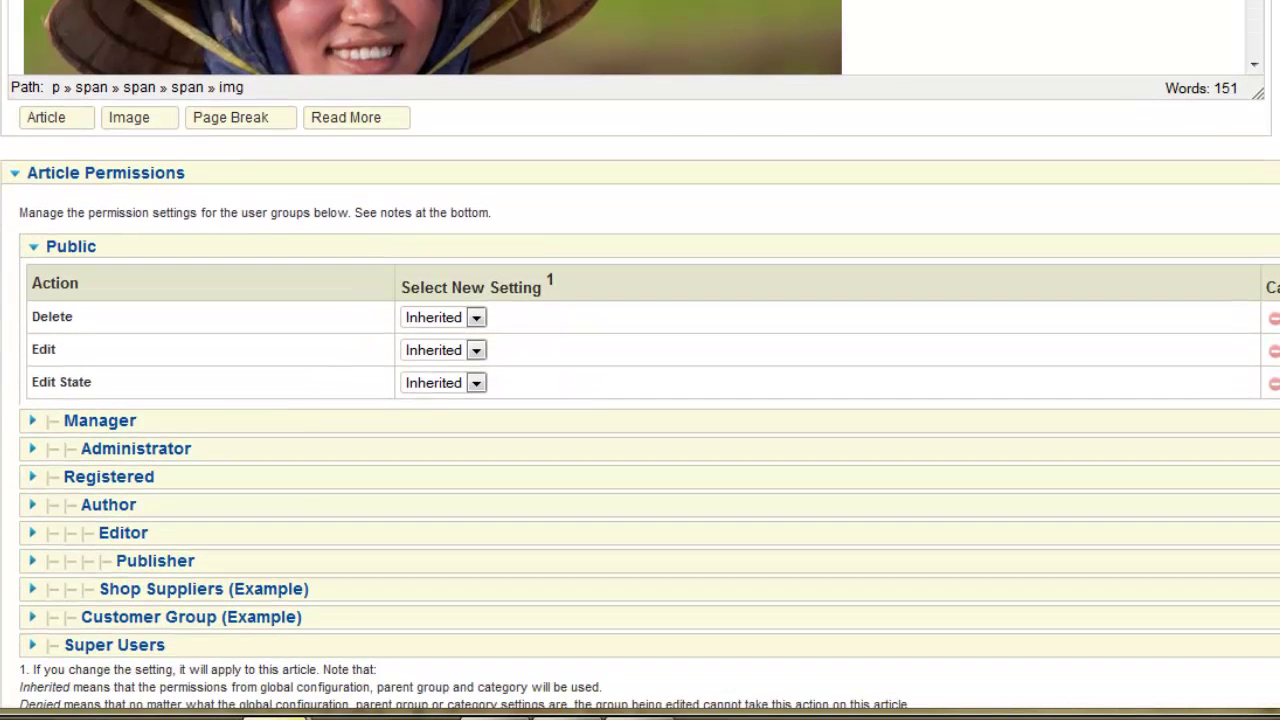
drag(1257, 94, 1272, 676)
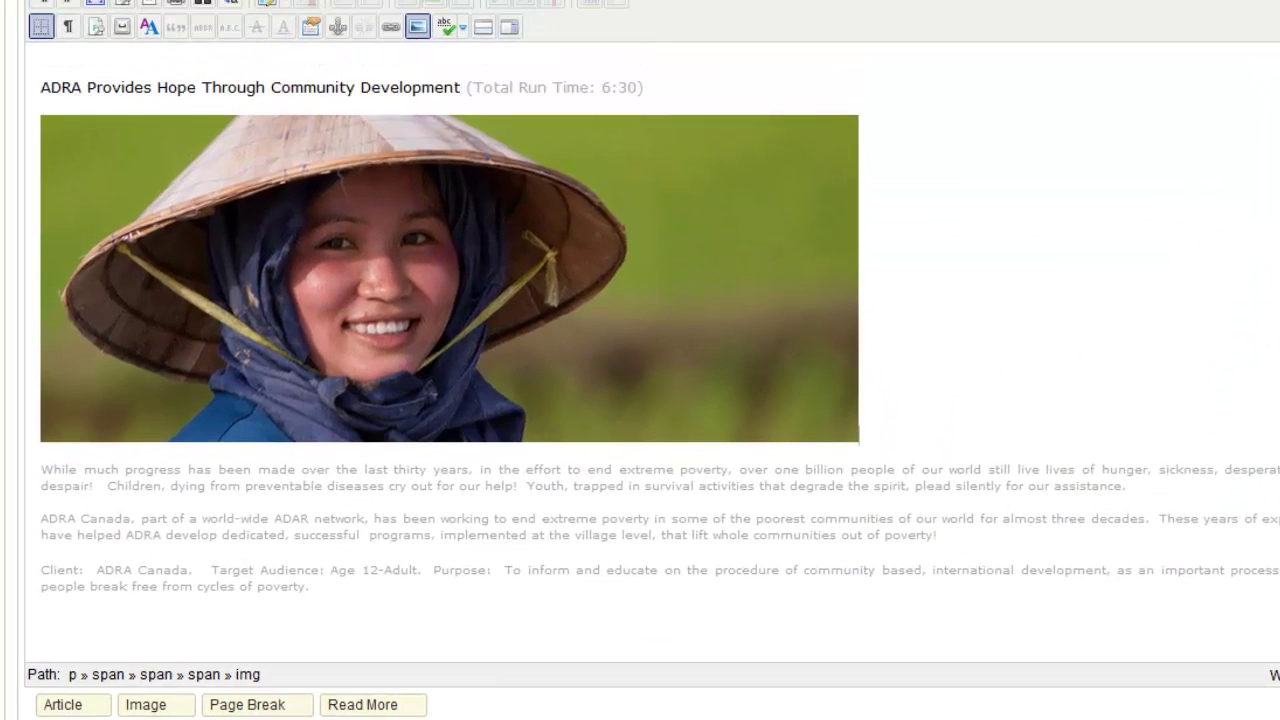
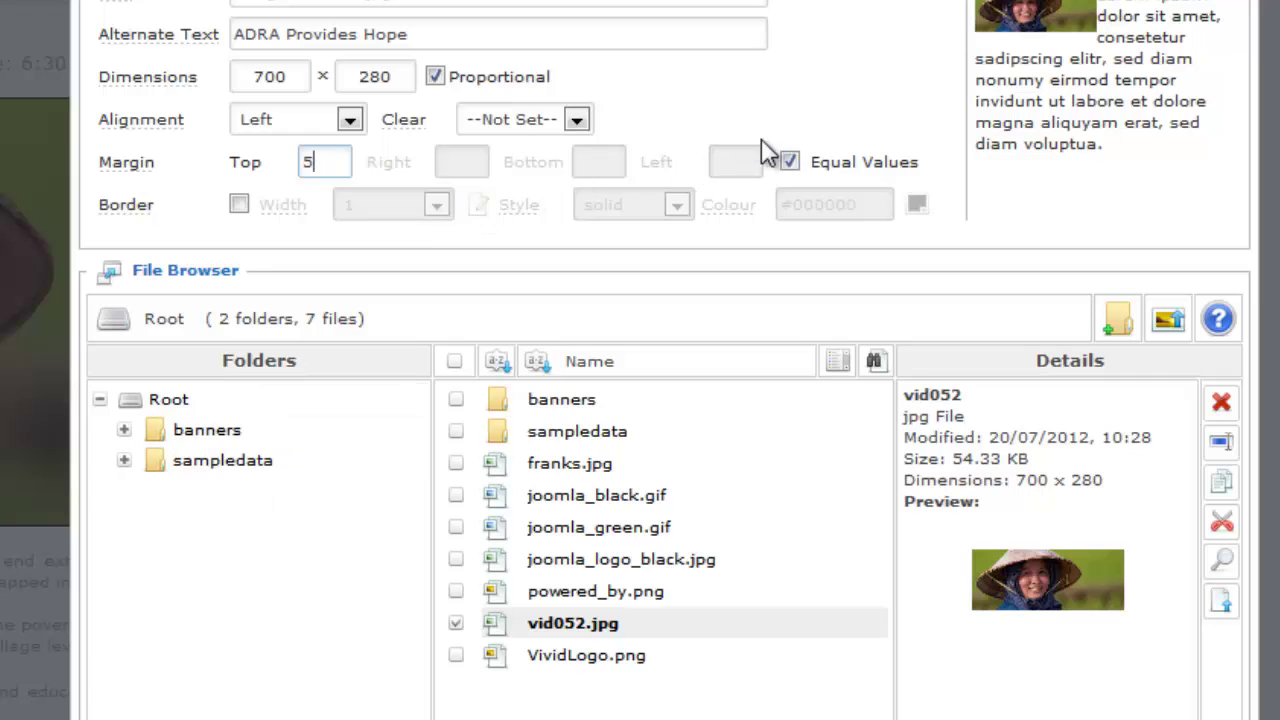
Turn off Equal Values, give vid052.jpg top and right margins of 10, and insert it.
click(790, 163)
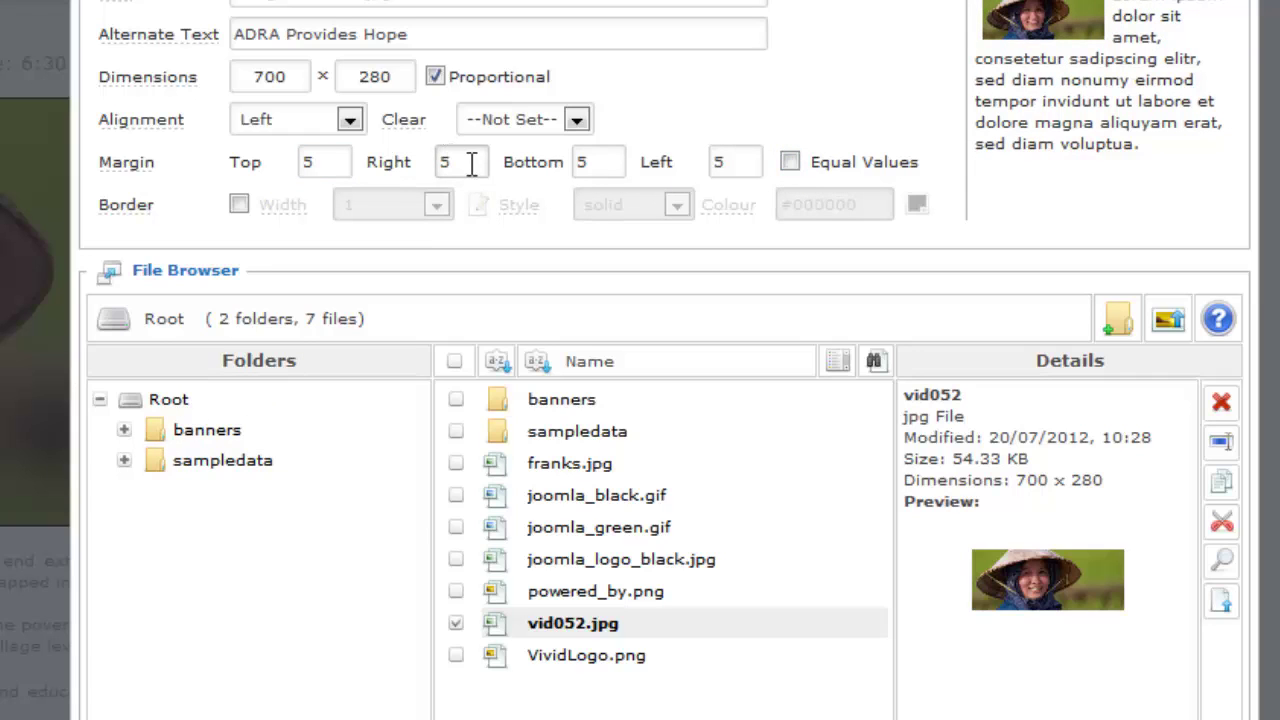
click(284, 163)
text(1)
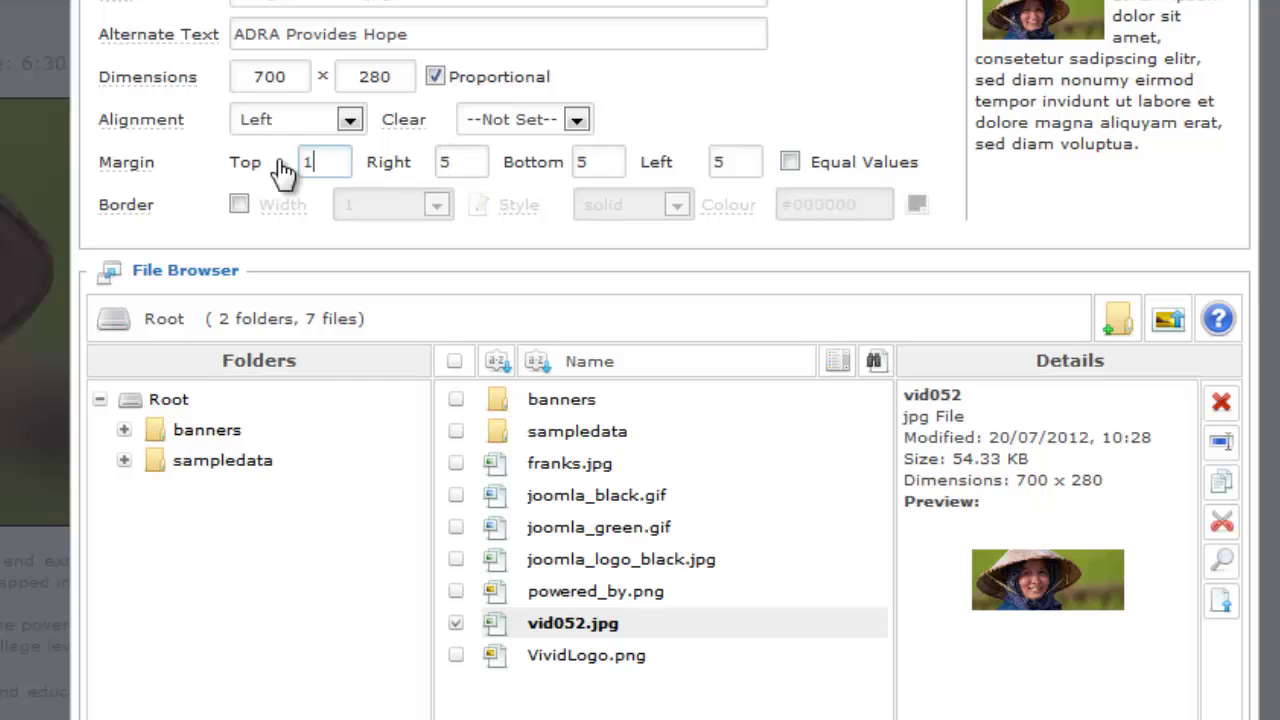
text(0)
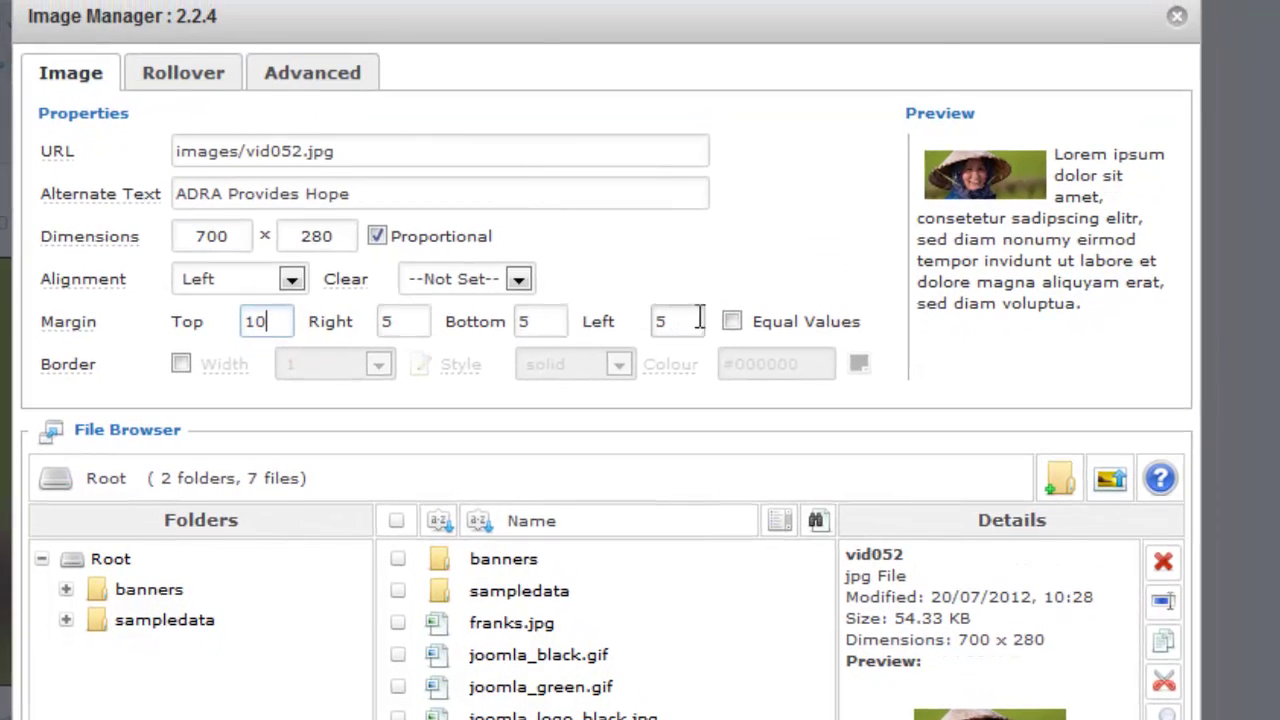
click(391, 321)
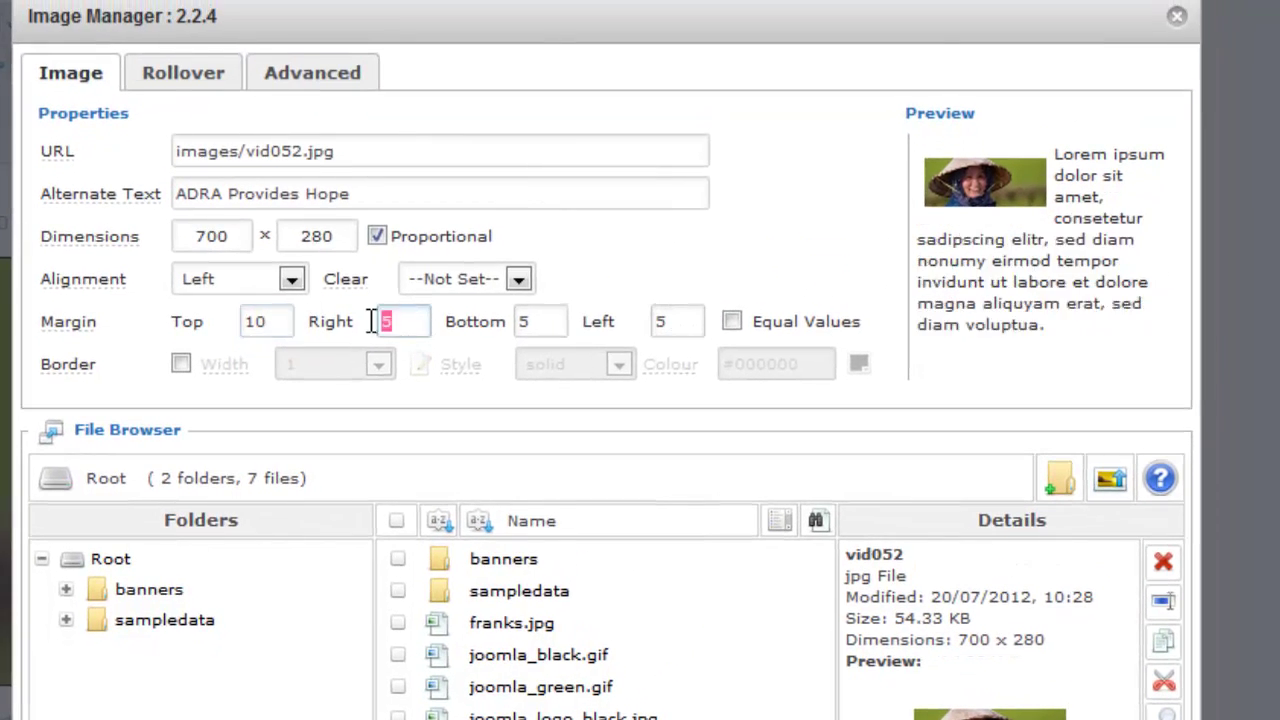
text(10)
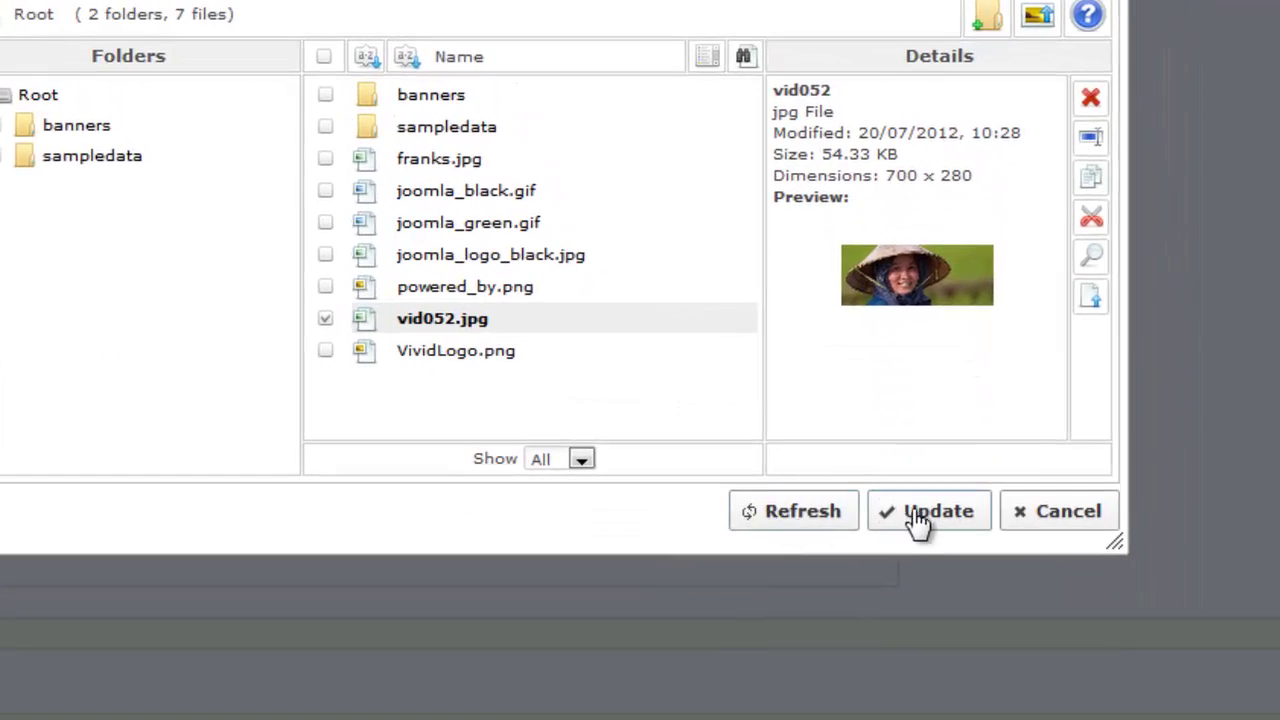
click(916, 520)
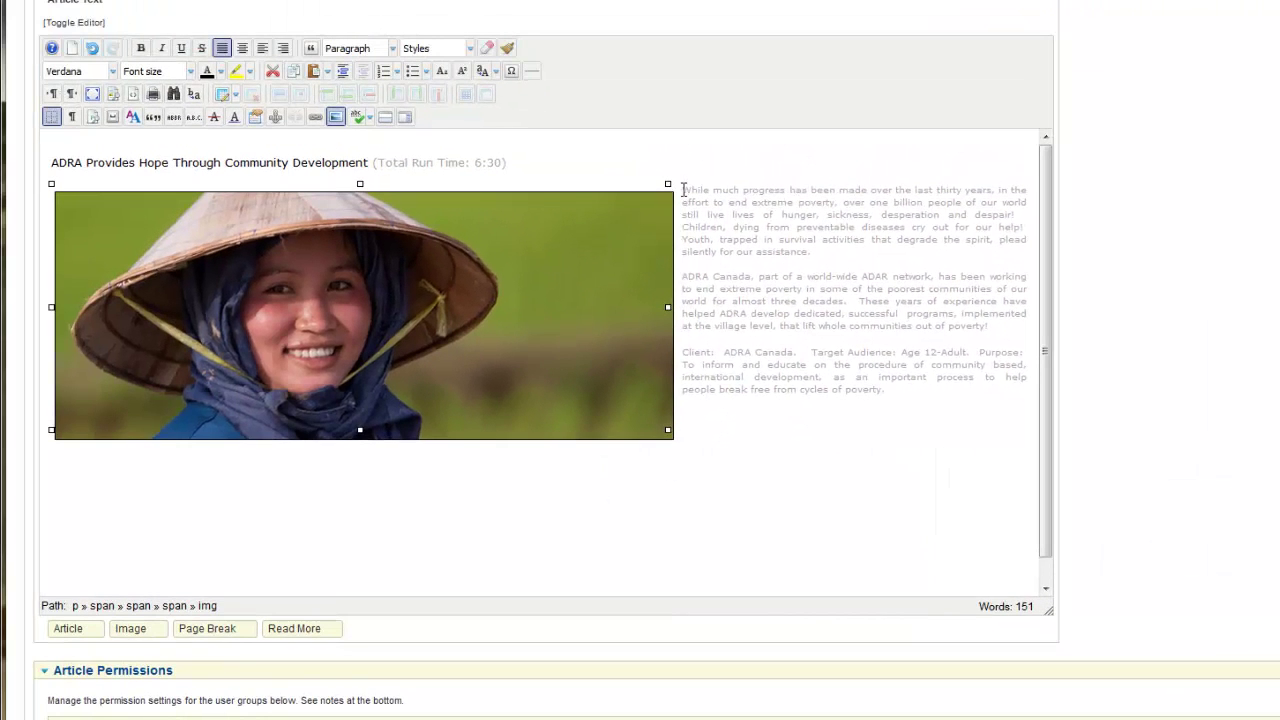
Insert a blank line before the 'While much progress' paragraph beside the image.
click(684, 190)
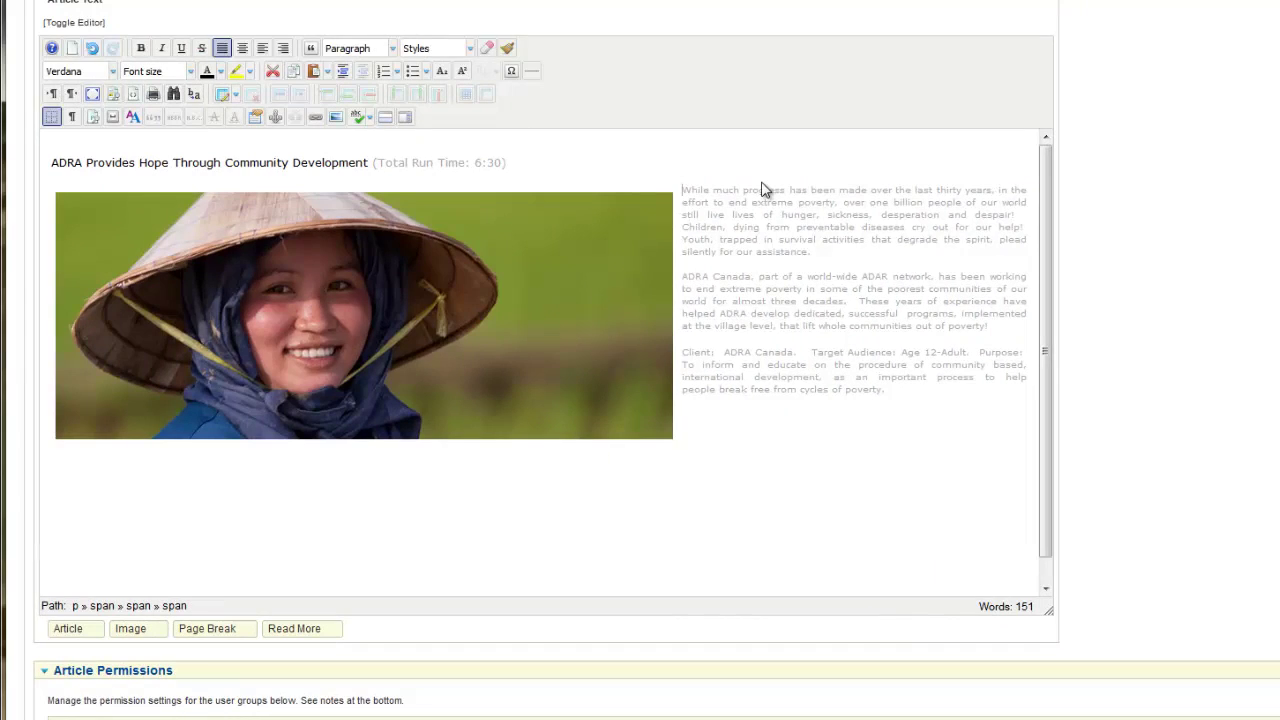
key(Return)
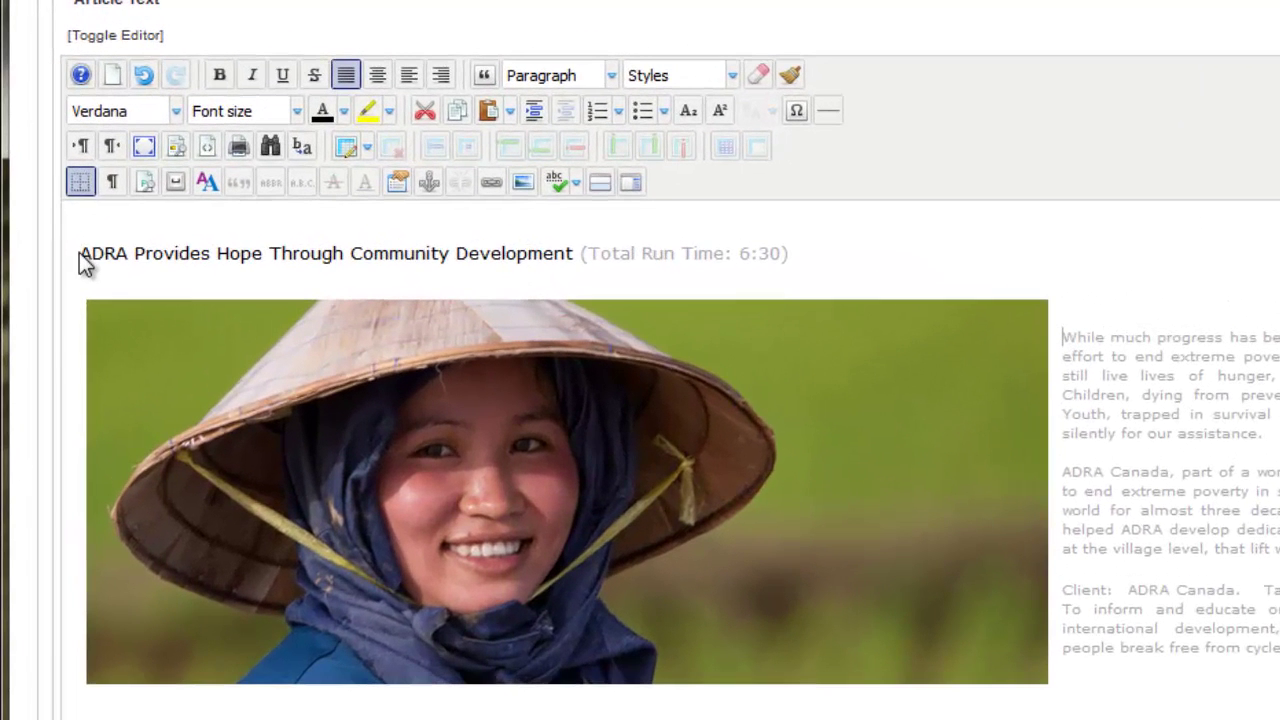
Resize the 'ADRA Provides Hope Through Community Development' heading to 18pt and leave it selected.
drag(80, 250, 574, 258)
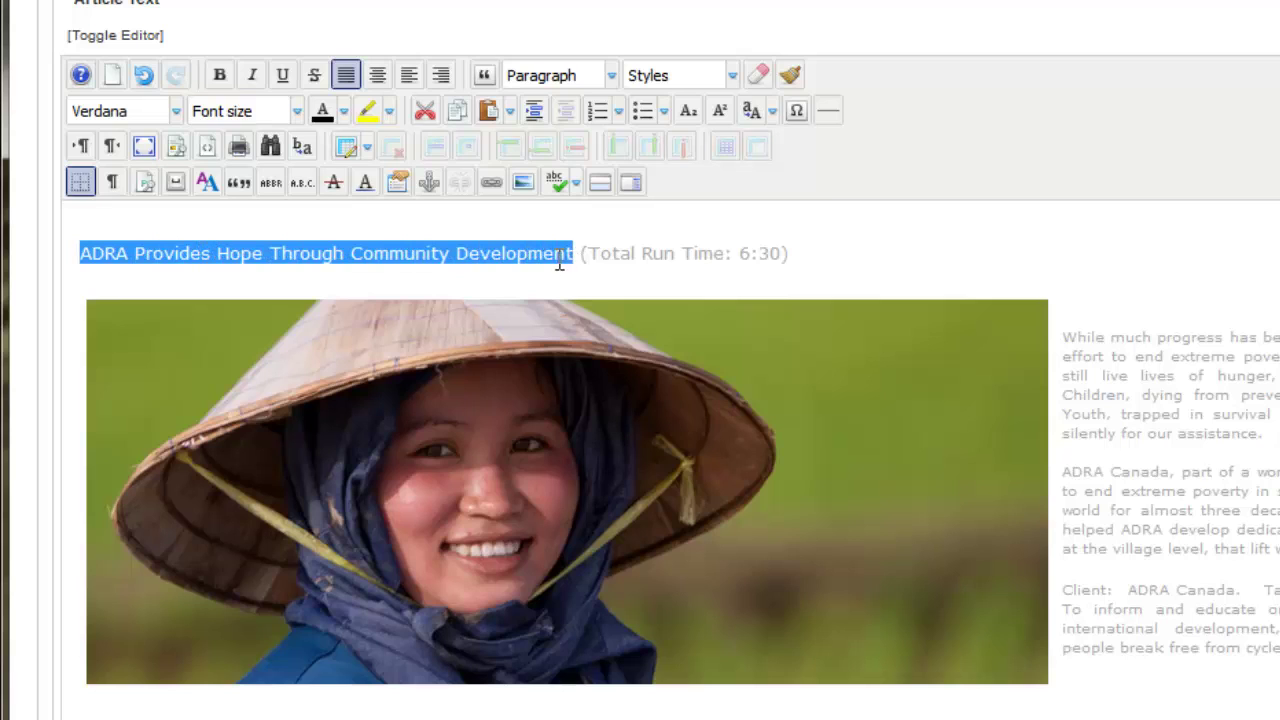
click(297, 111)
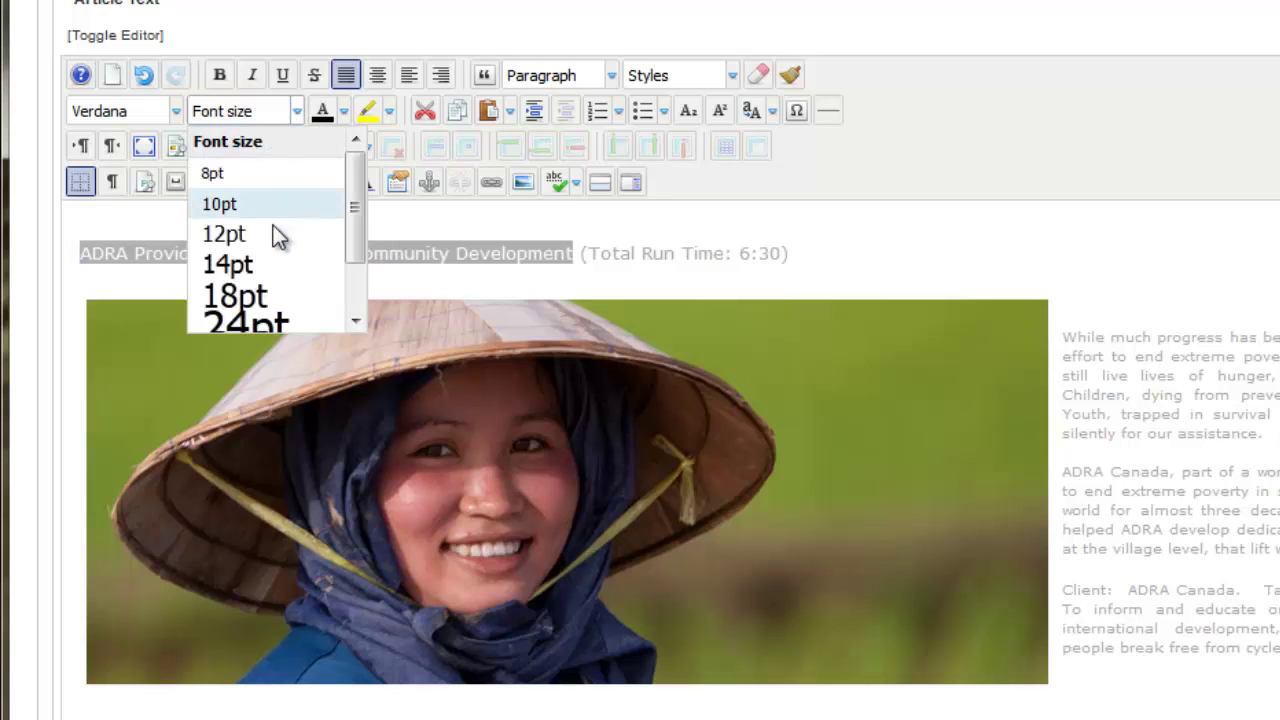
click(245, 296)
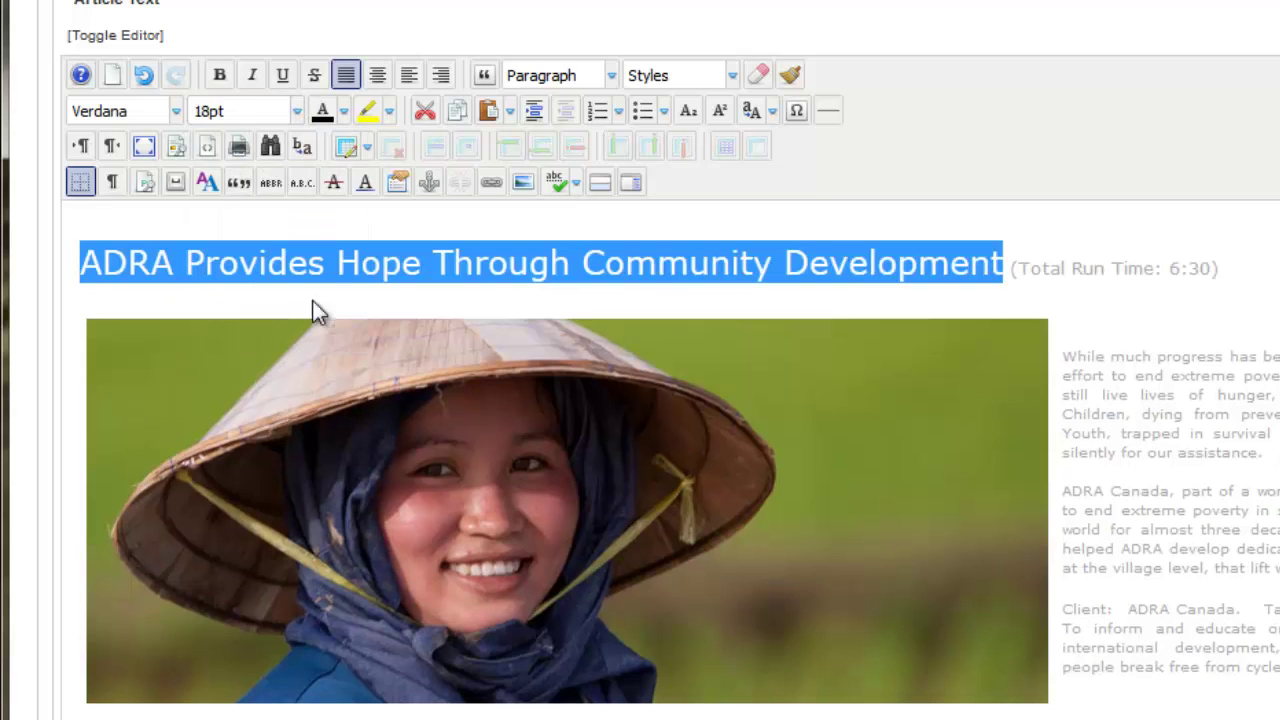
click(565, 294)
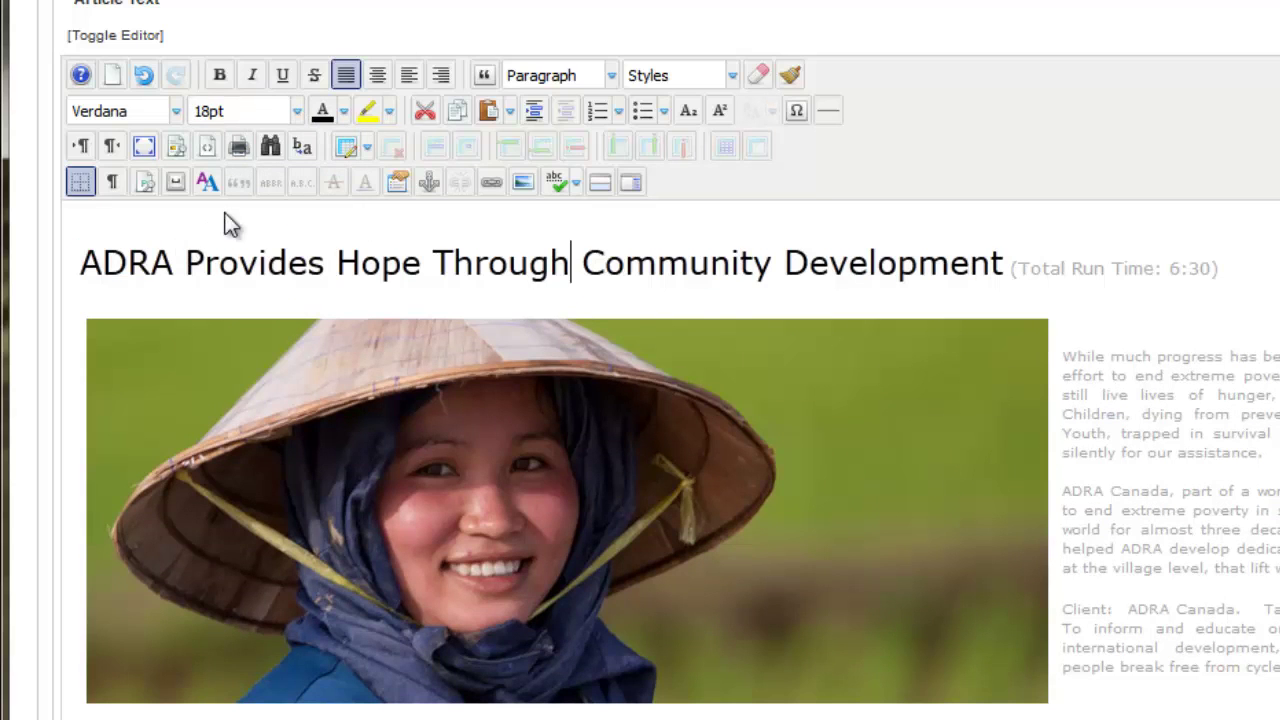
drag(84, 250, 1005, 246)
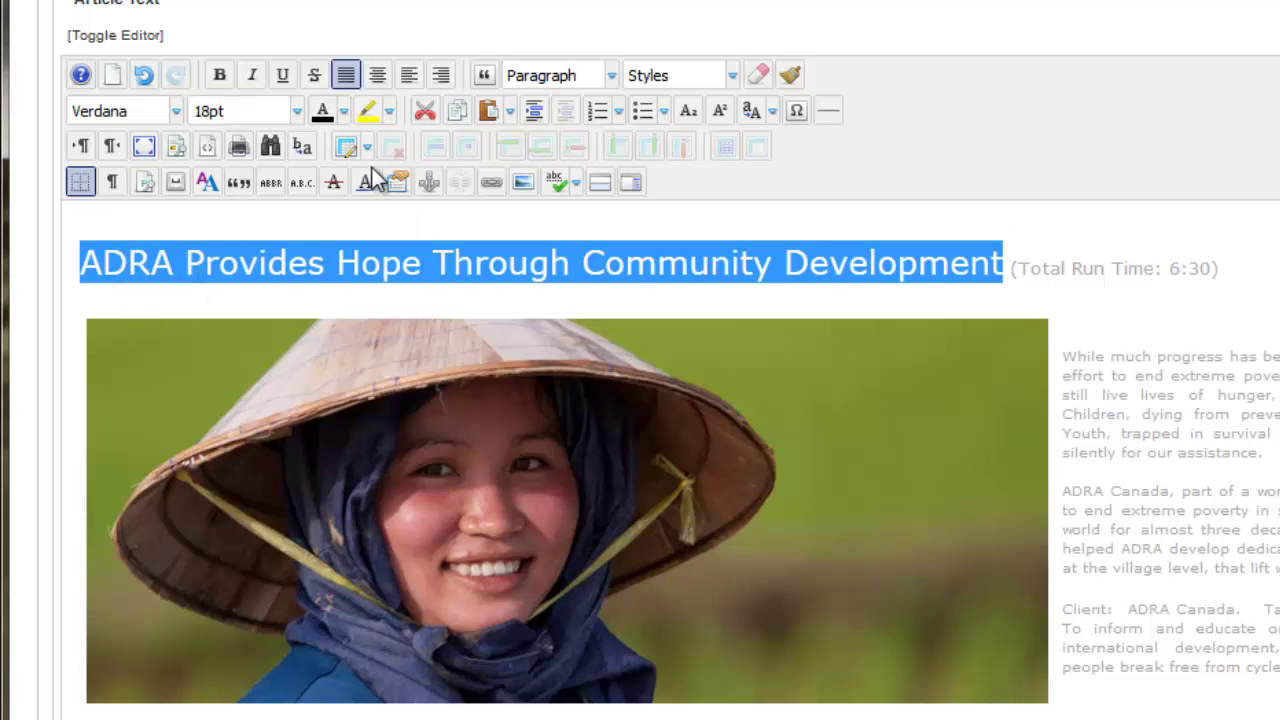
Colour the selected heading orange from the text colour palette, discarding a yellow trial in More colors.
click(346, 112)
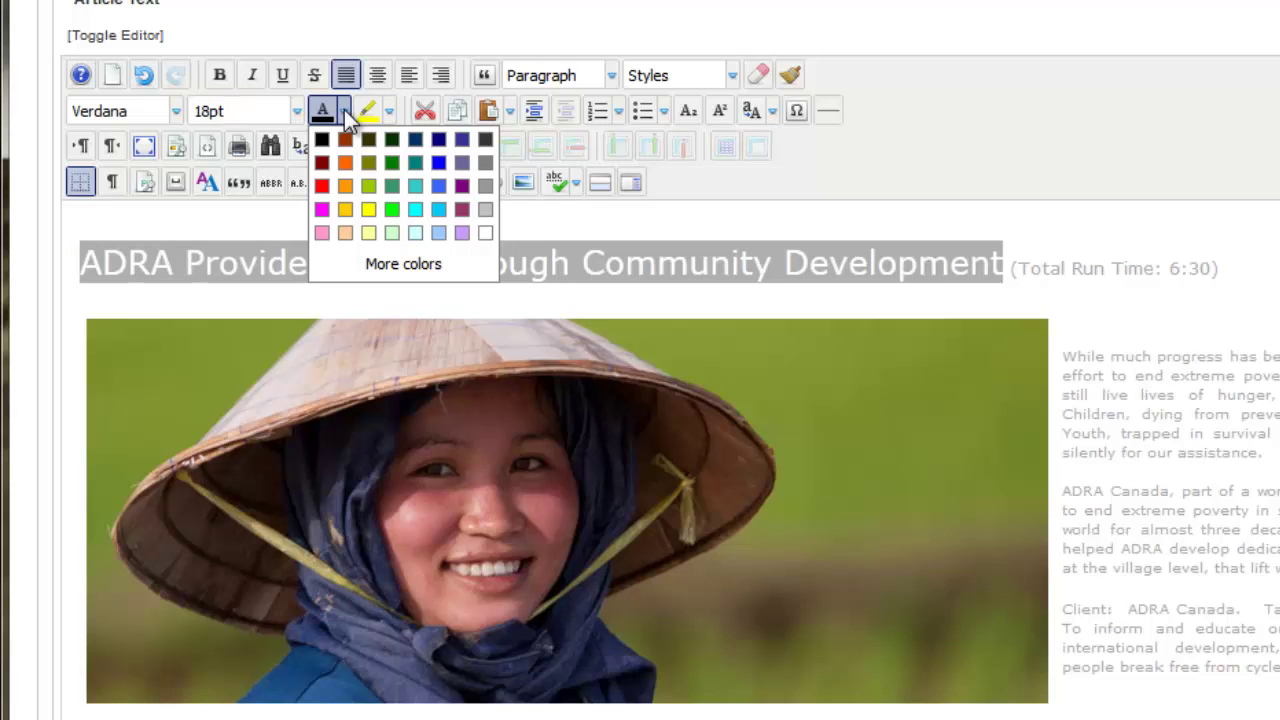
click(347, 185)
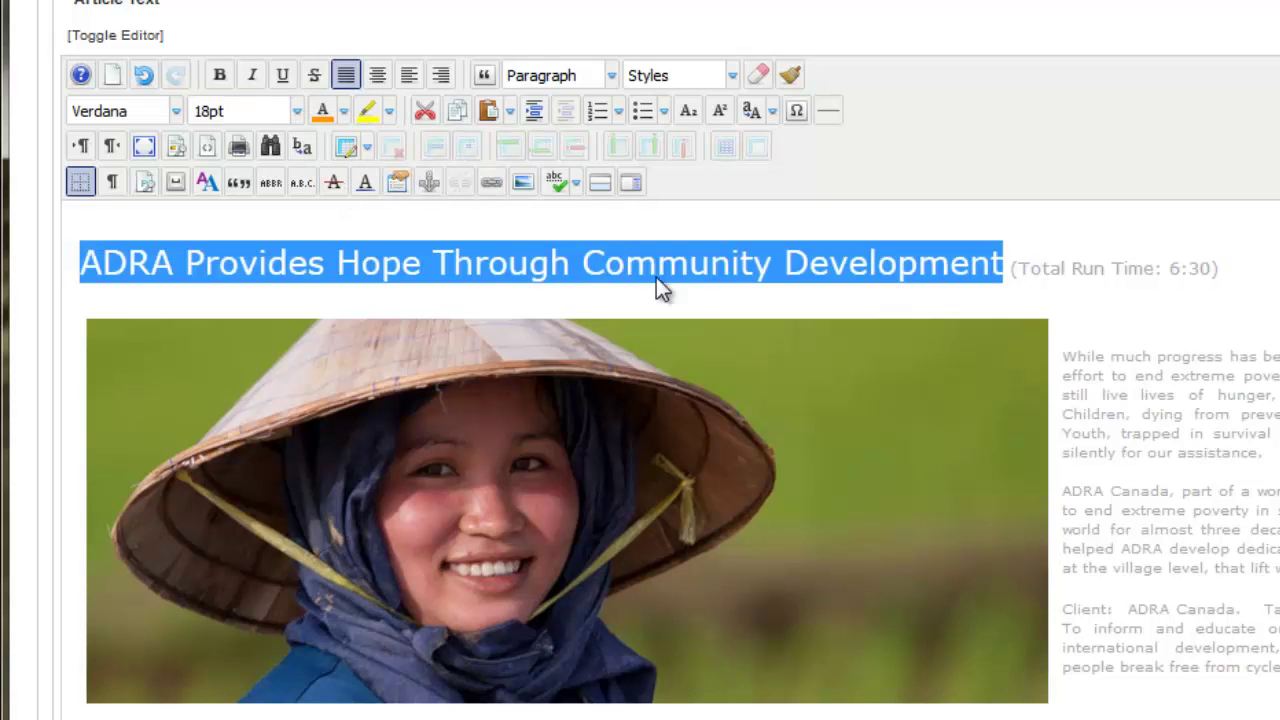
click(1060, 586)
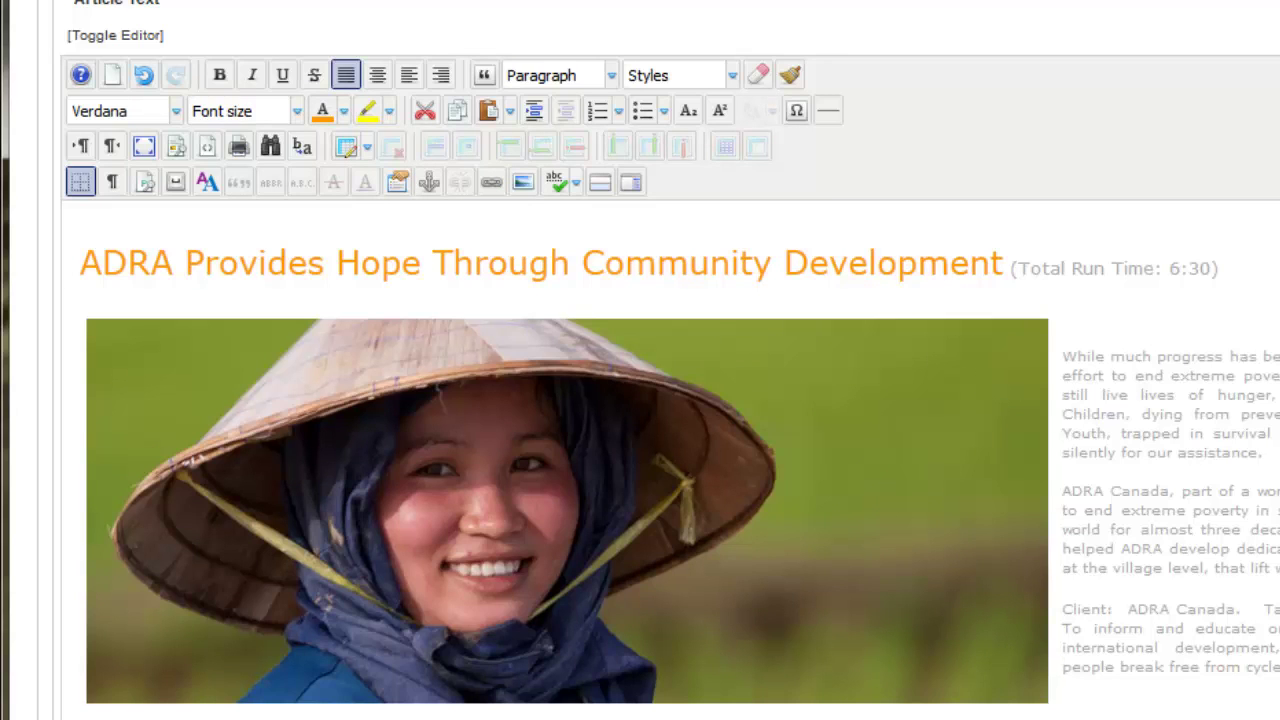
click(343, 112)
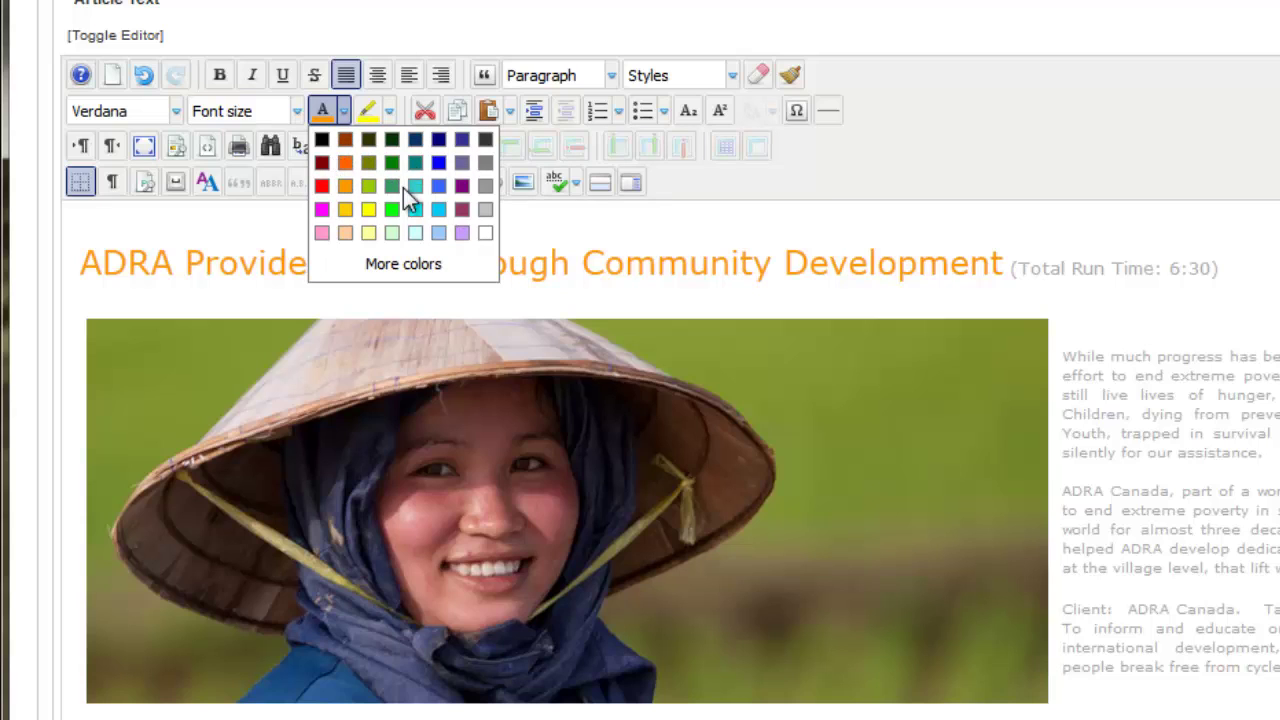
click(399, 263)
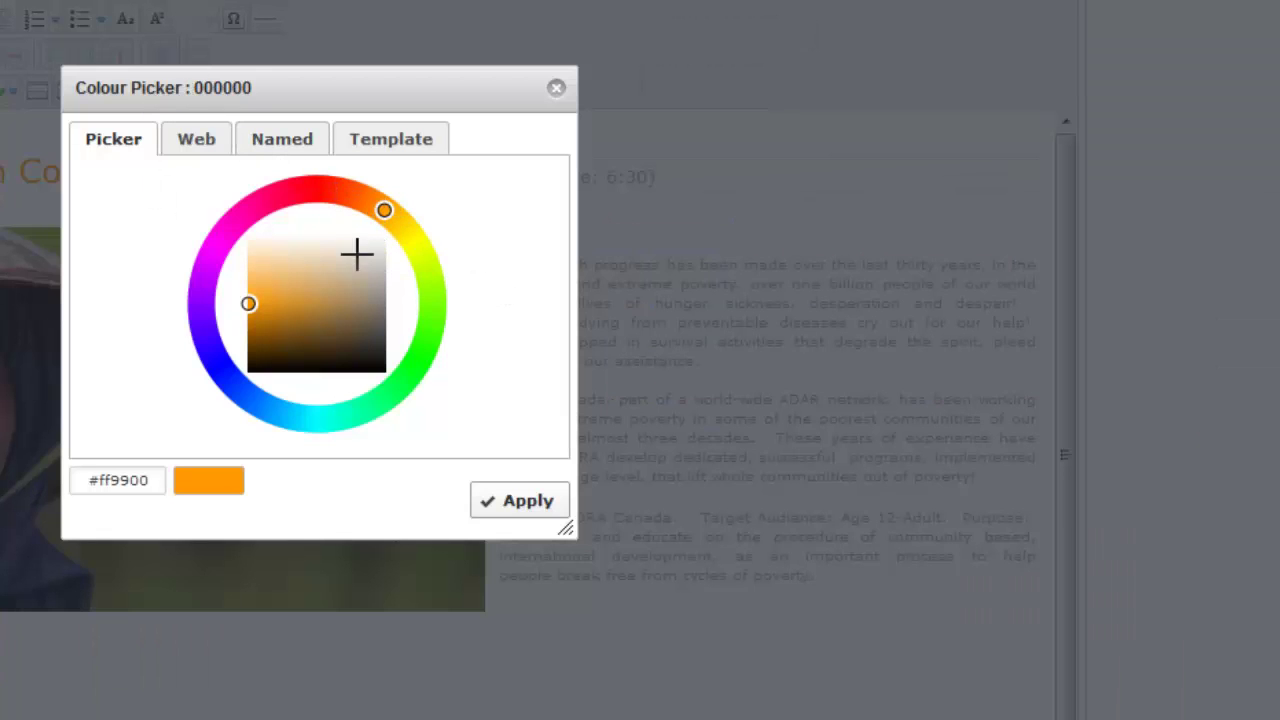
drag(390, 207, 246, 425)
key(Escape)
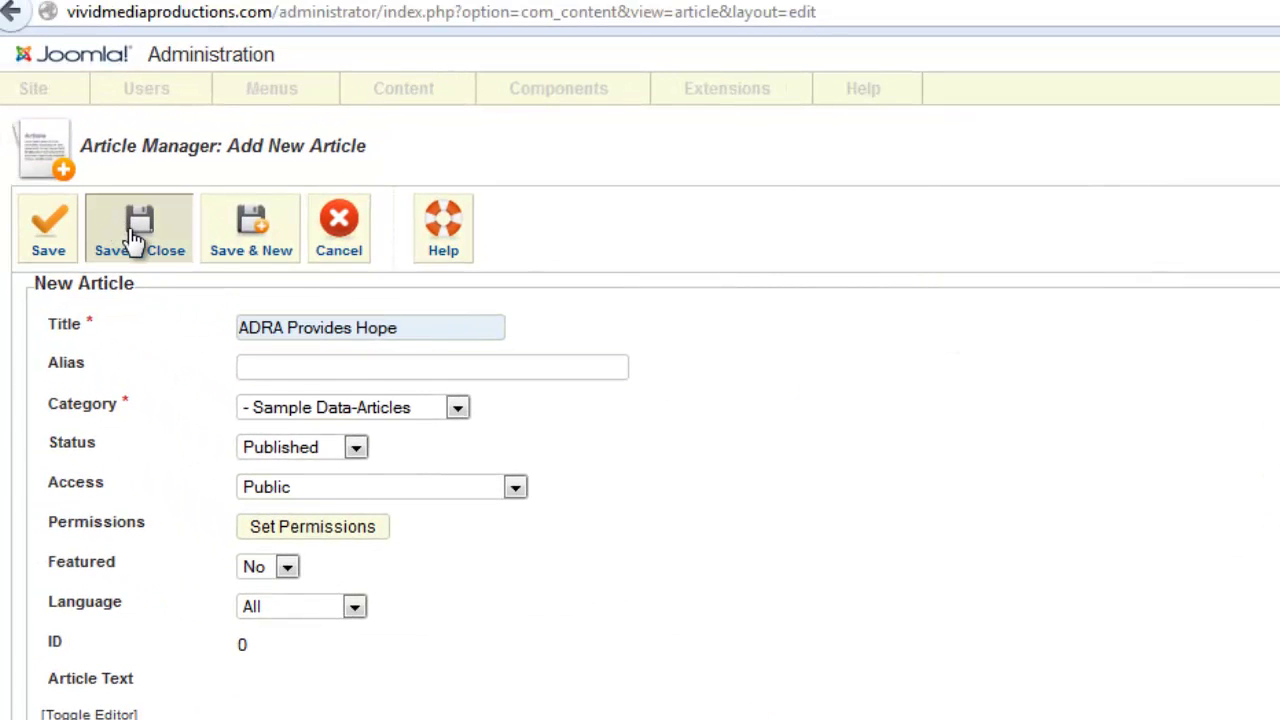
Save and close the article, then start a new Top menu item and pick its type.
click(136, 243)
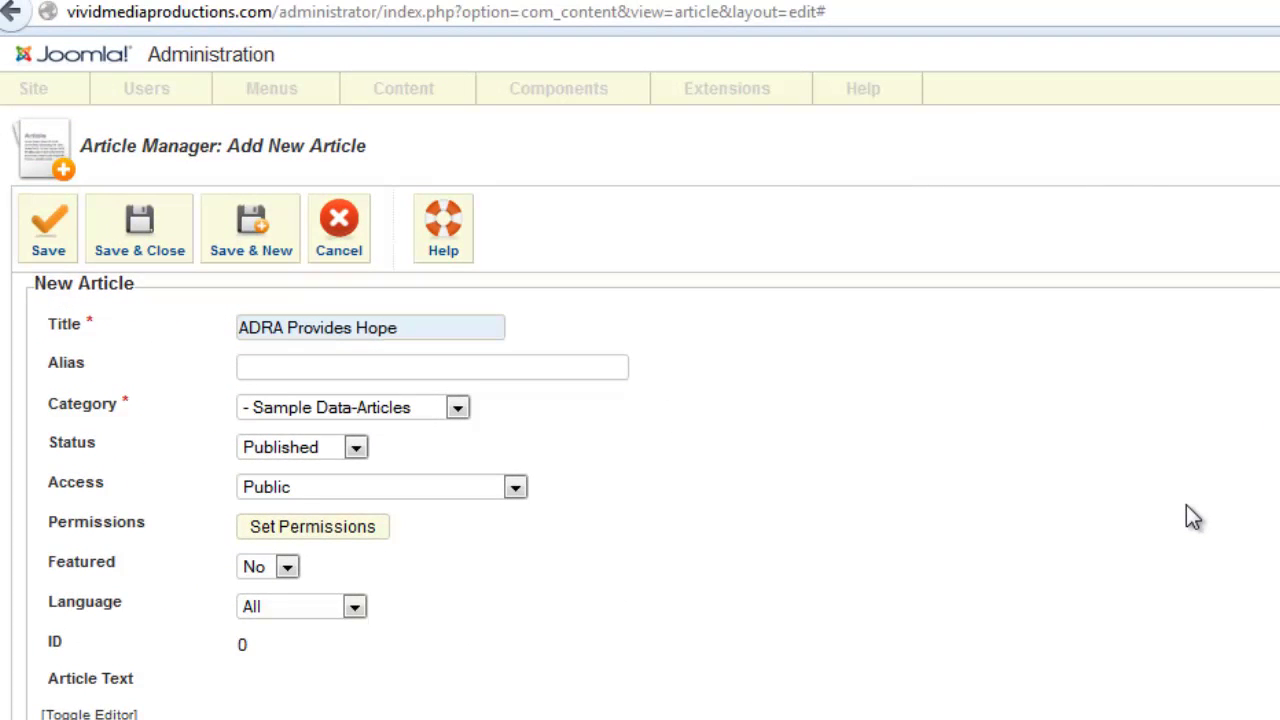
mouse_move(283, 103)
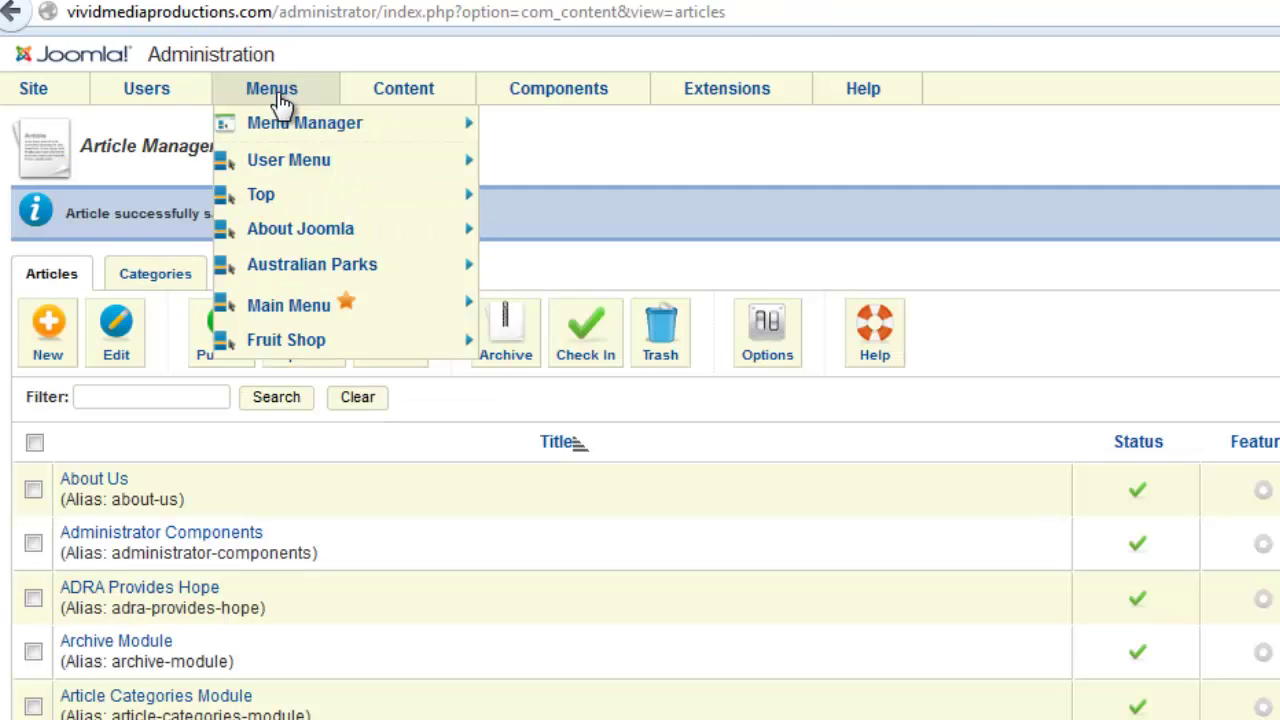
mouse_move(258, 198)
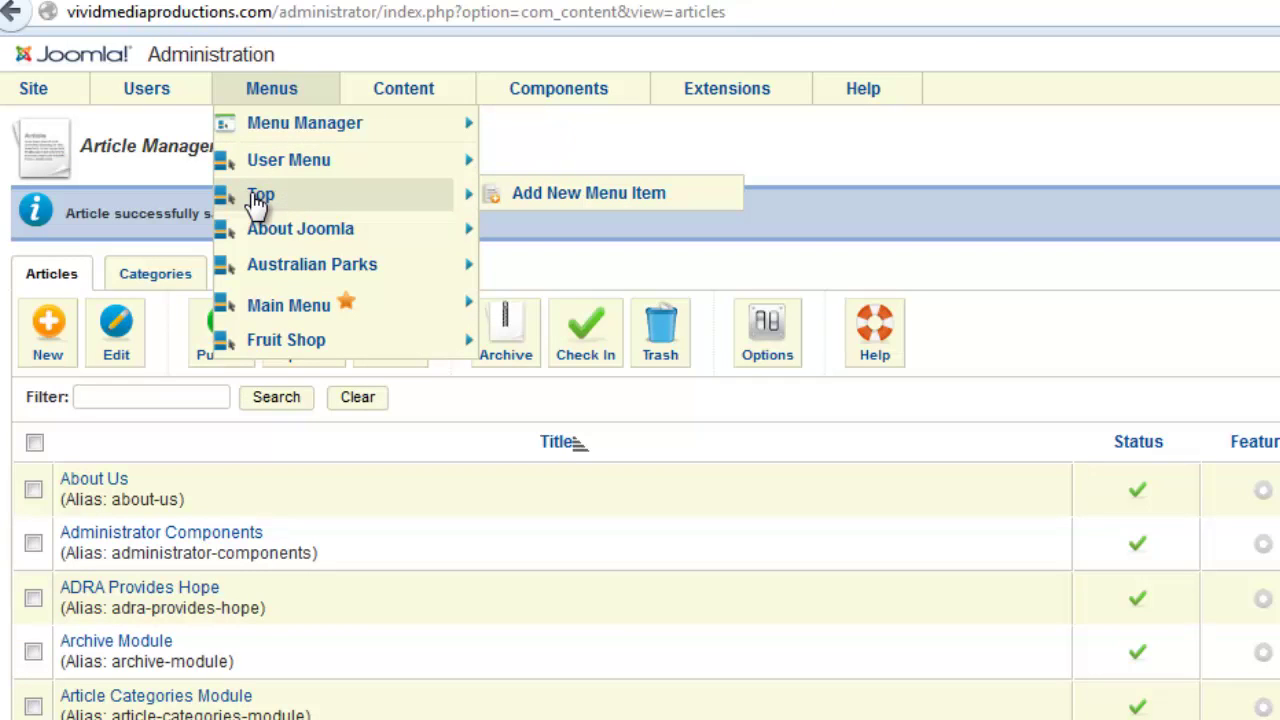
click(258, 198)
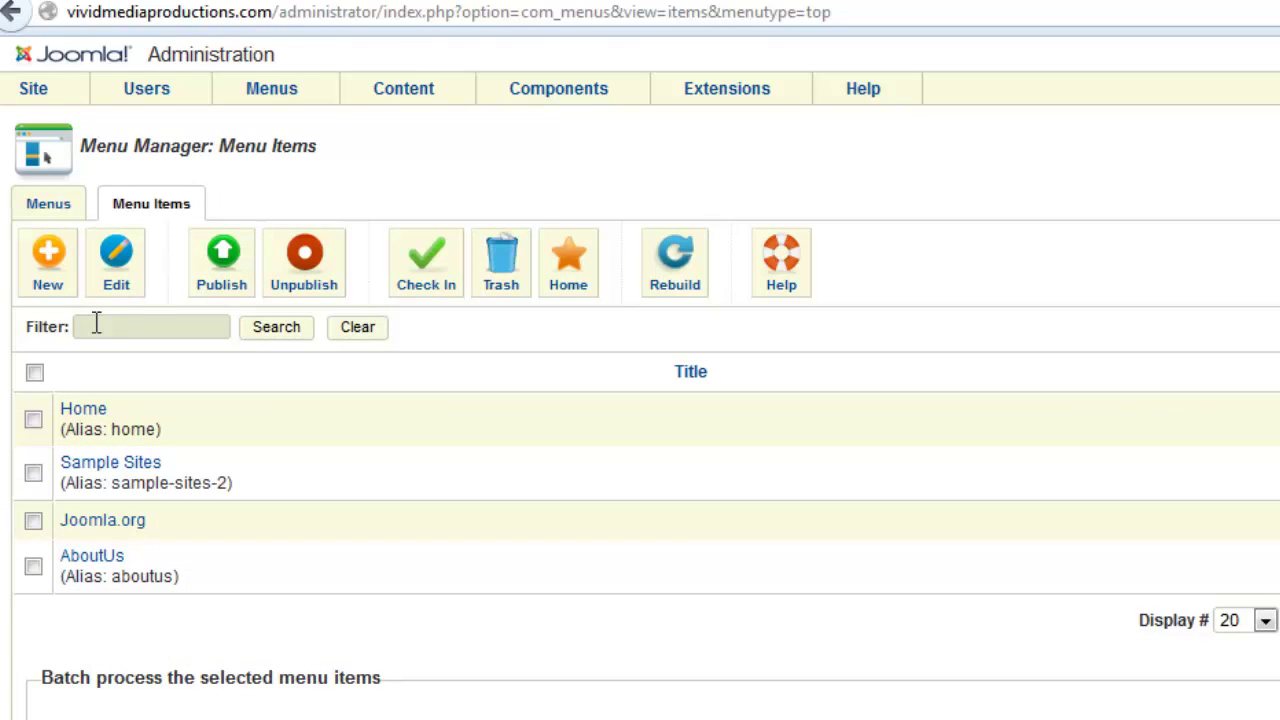
click(48, 258)
click(632, 331)
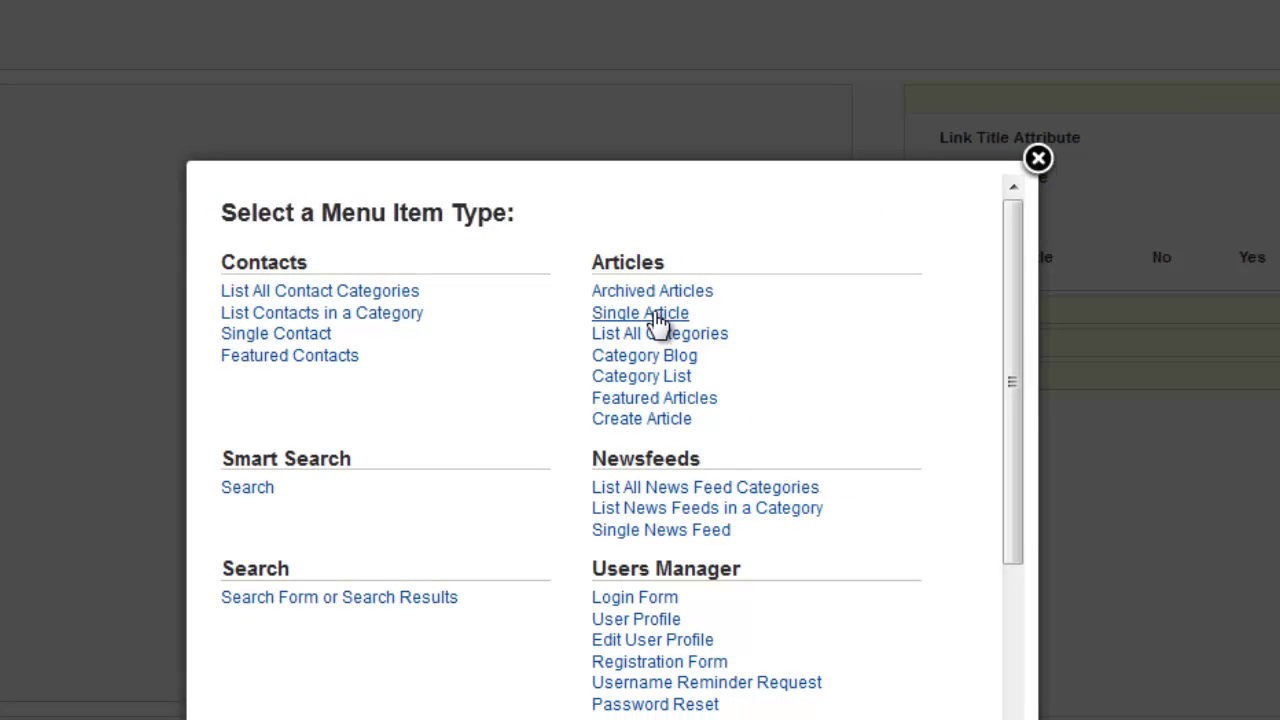
Create a Single Article menu item 'Sample Projects' linked to ADRA Provides Hope and save it.
click(655, 313)
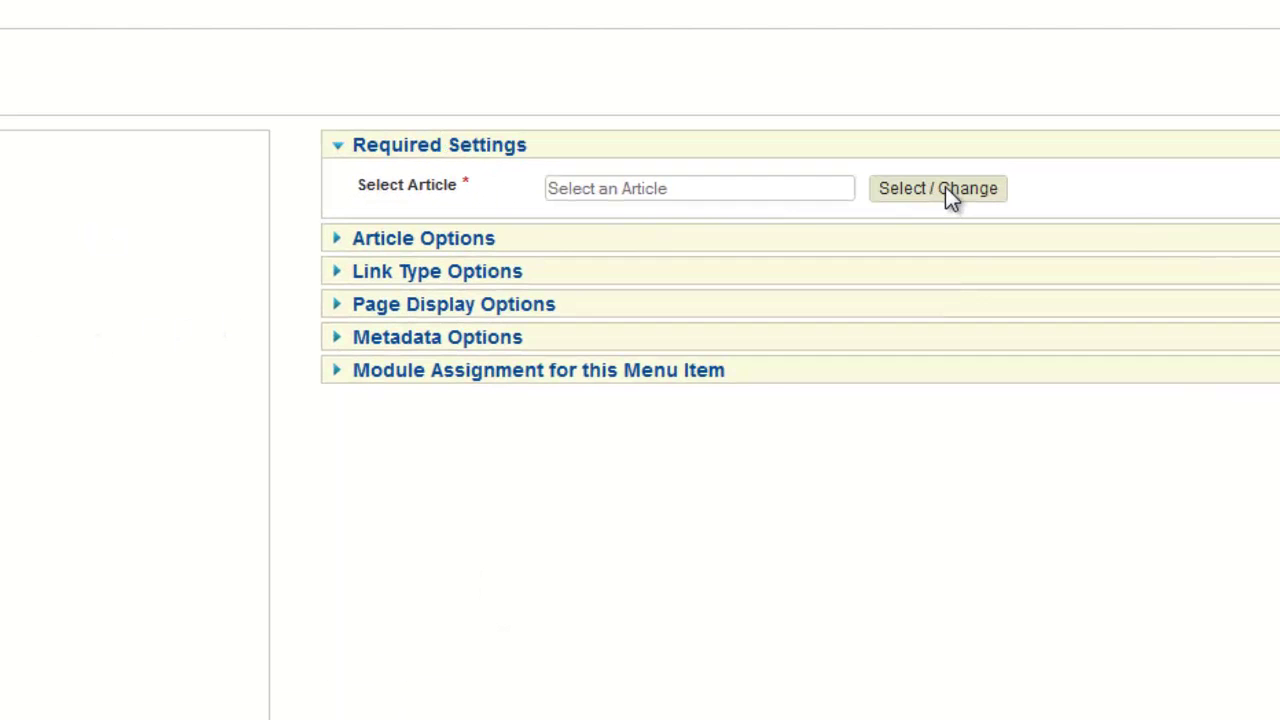
click(945, 188)
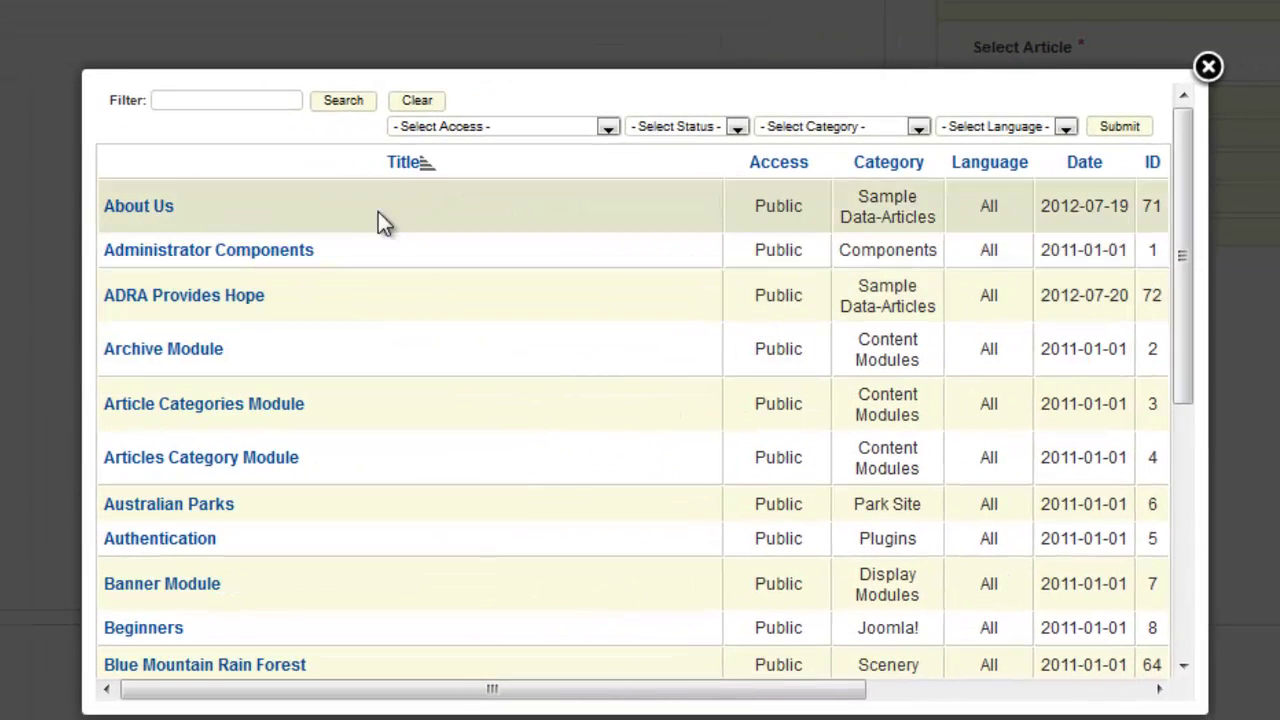
click(227, 298)
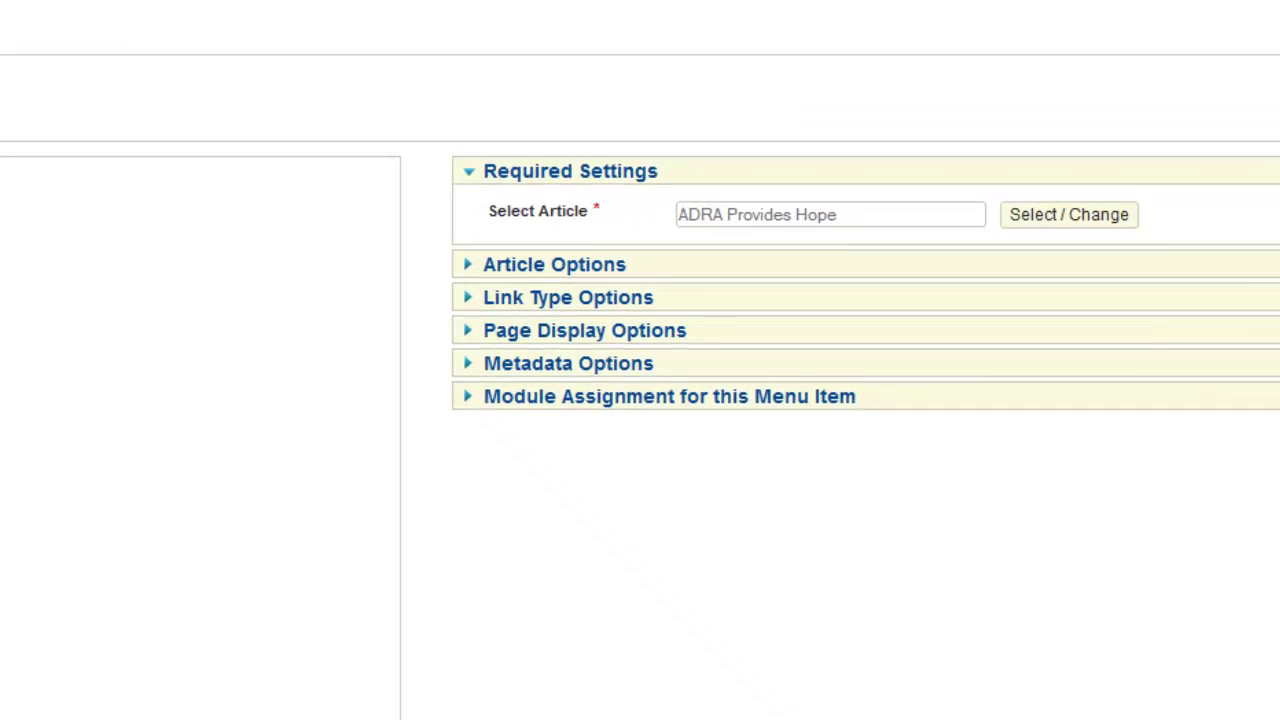
click(265, 232)
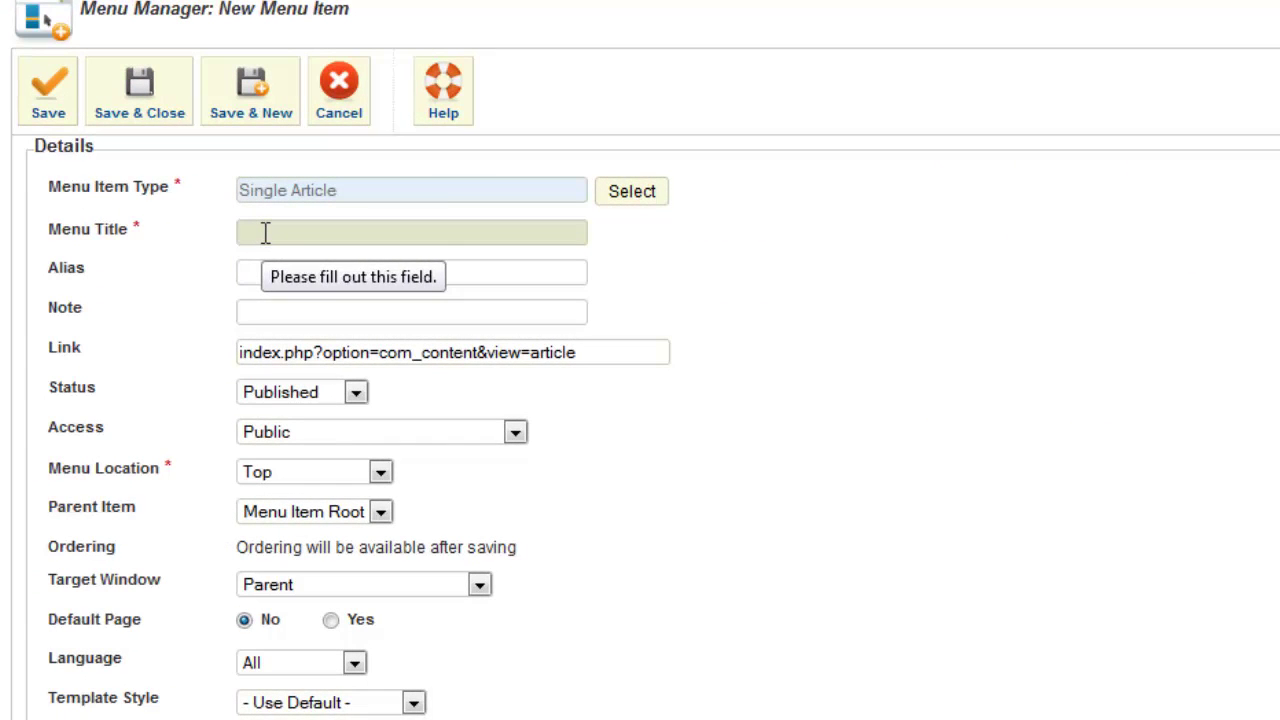
text(Sam)
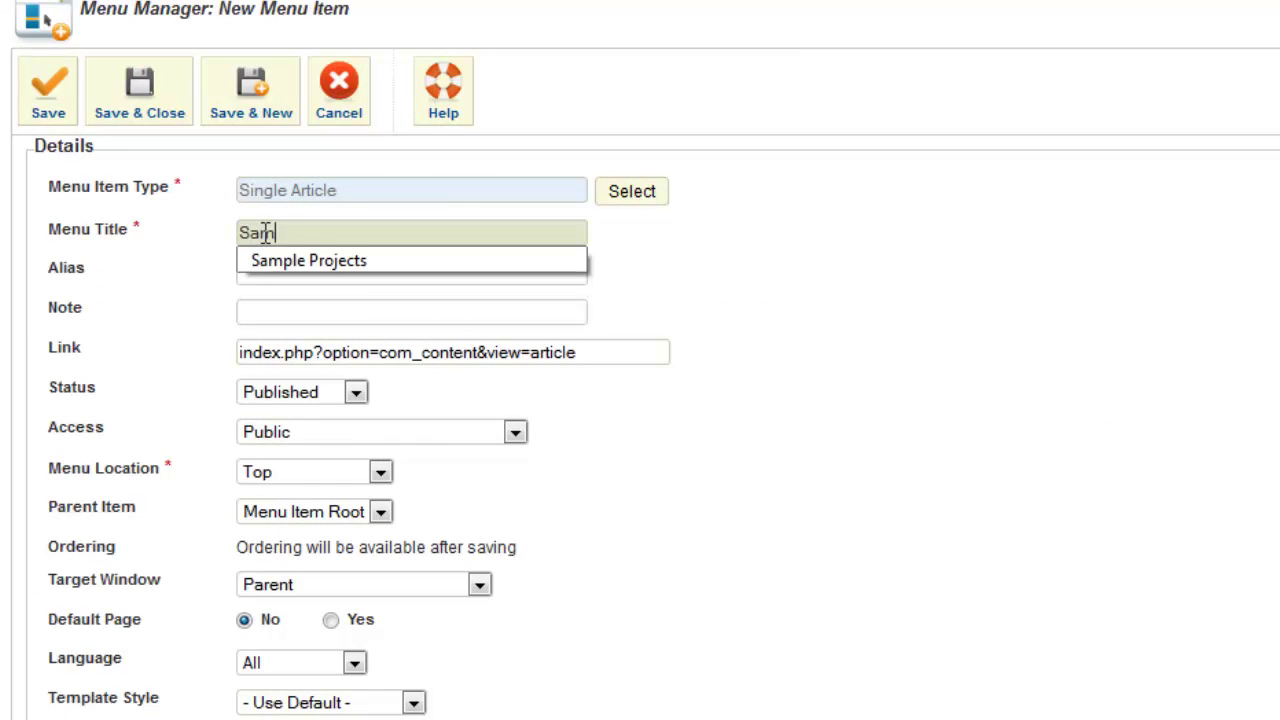
text(ple Projects)
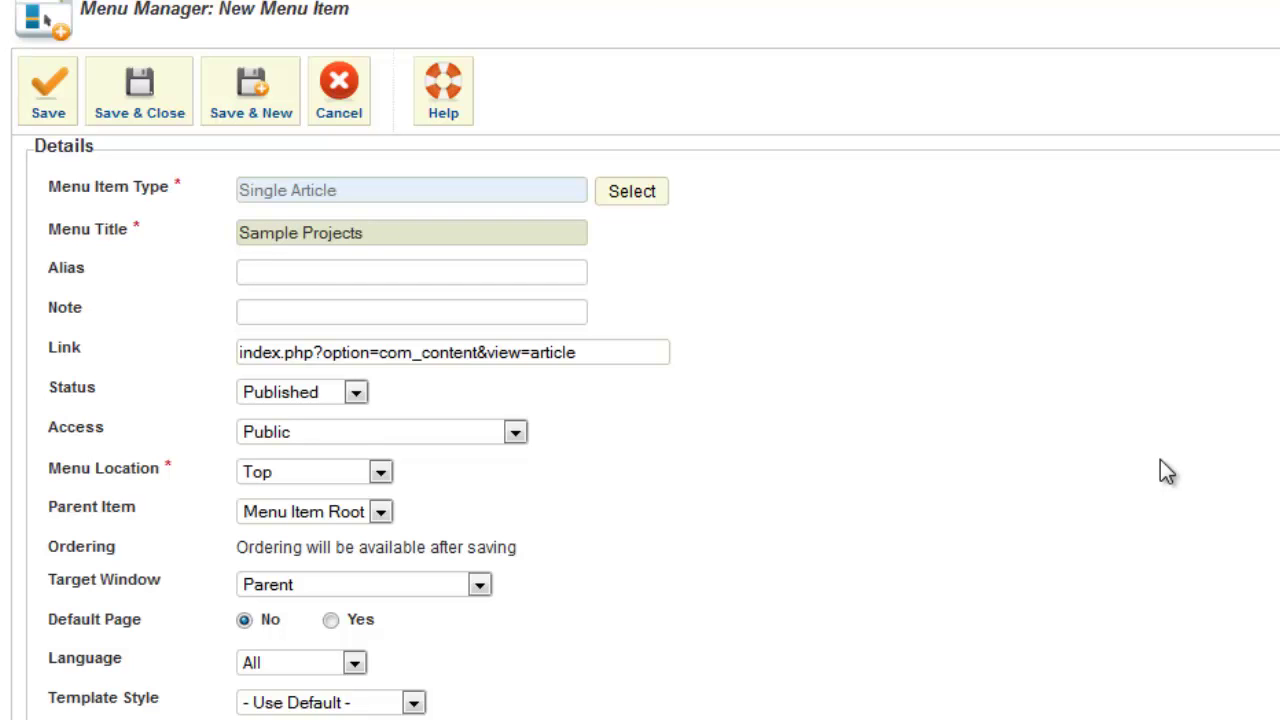
click(155, 100)
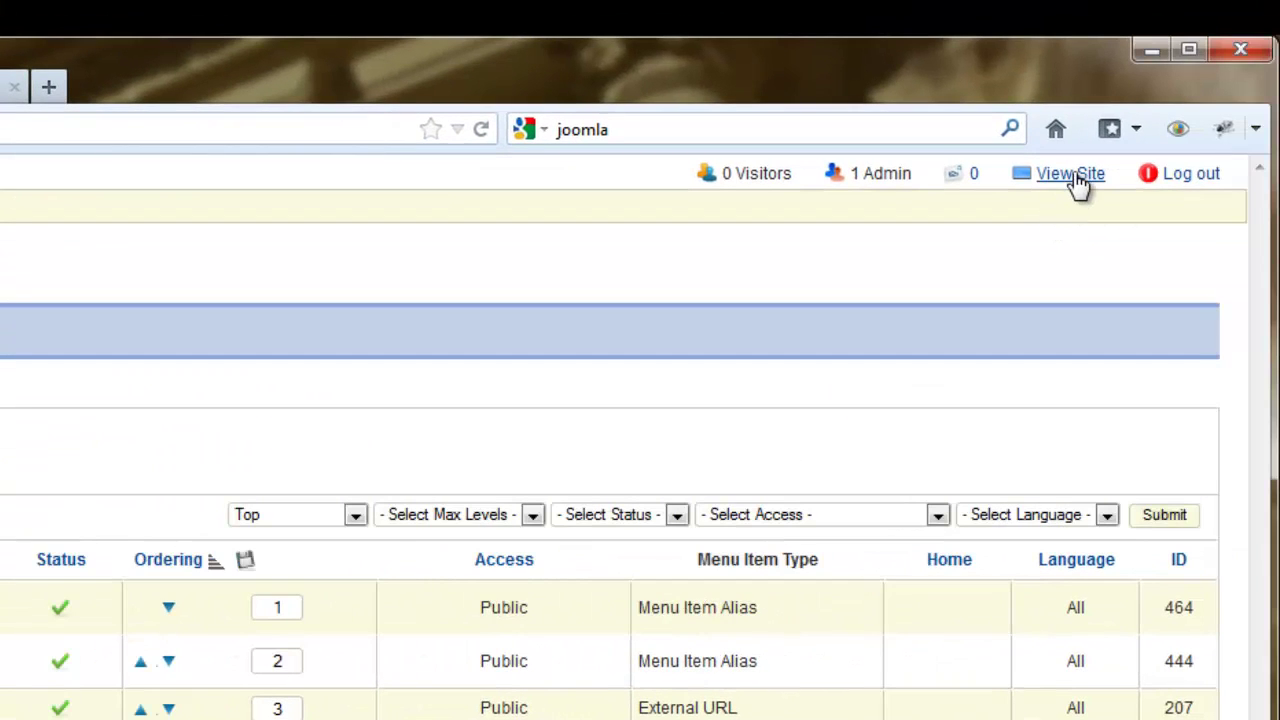
View the live site's Sample Projects page and scroll through the ADRA article.
click(1070, 176)
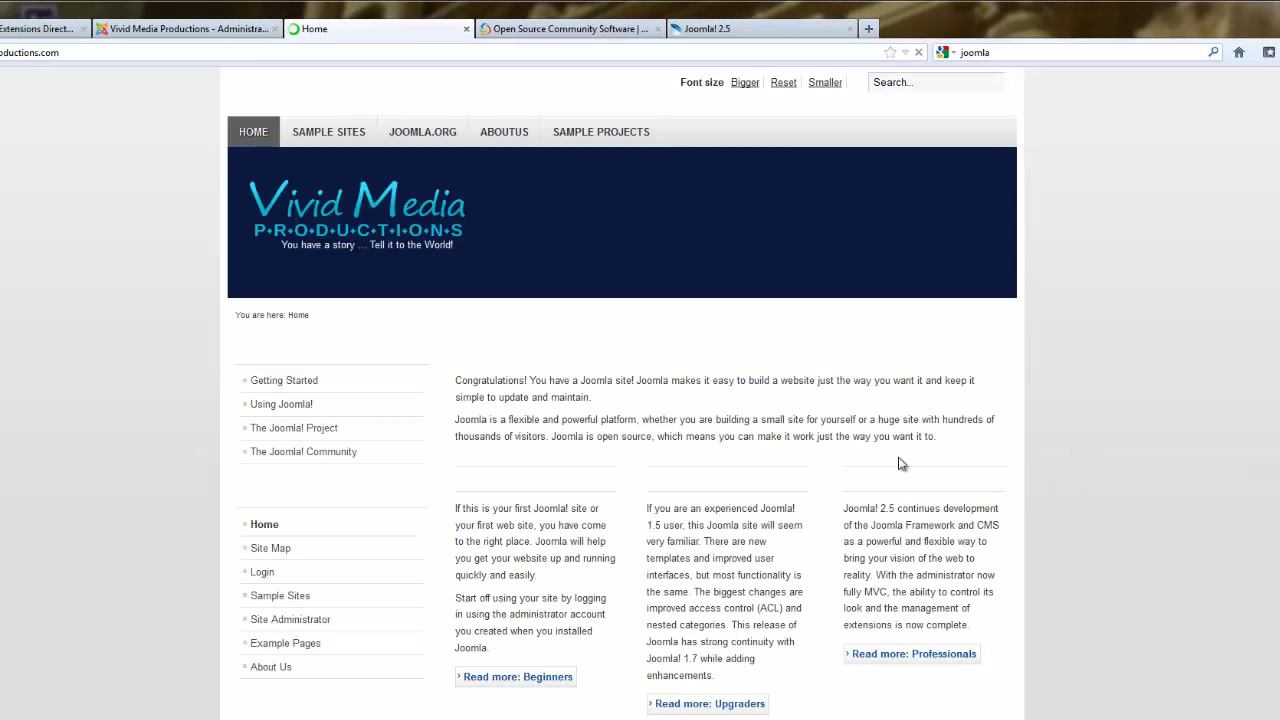
click(601, 134)
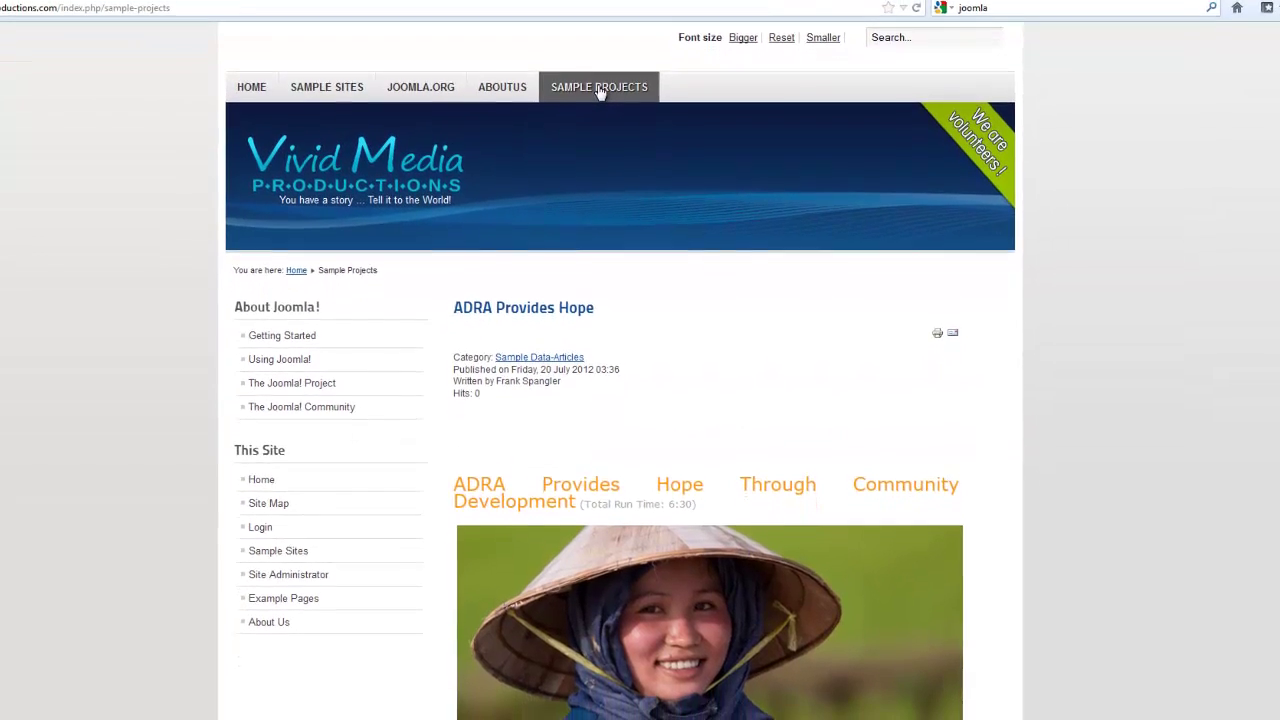
scroll(604, 449, down, 5)
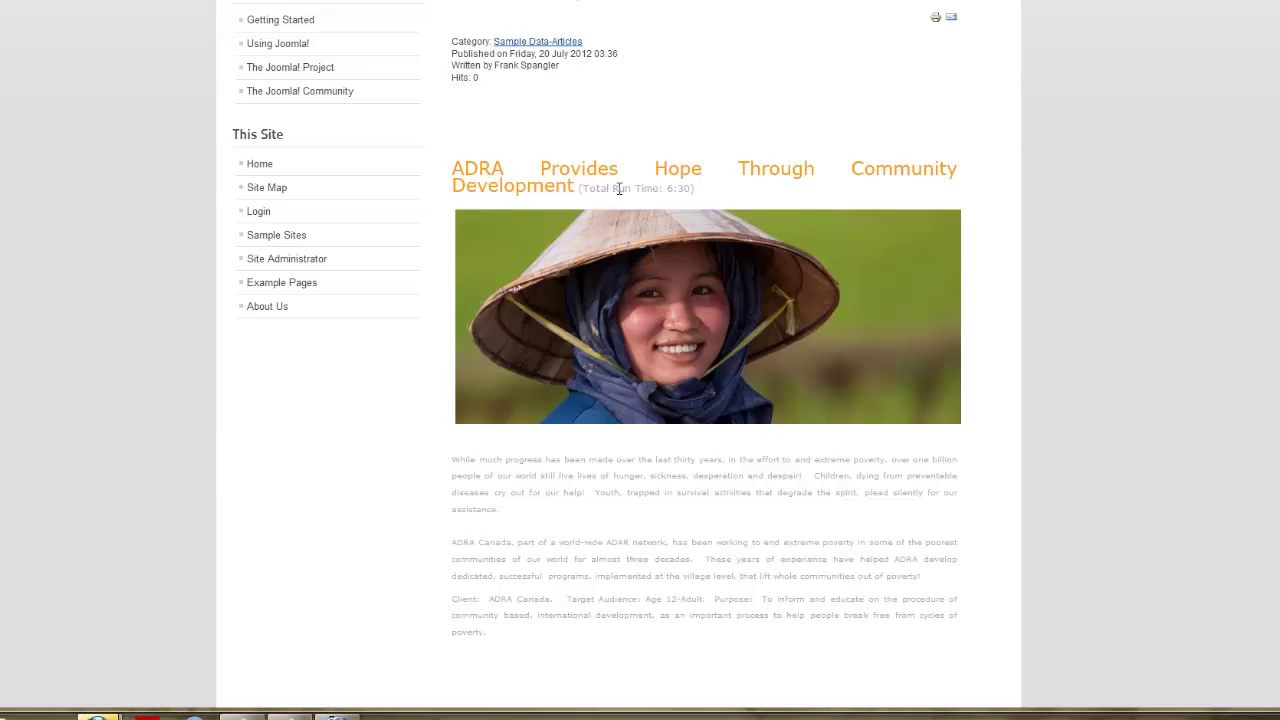
scroll(780, 110, up, 3)
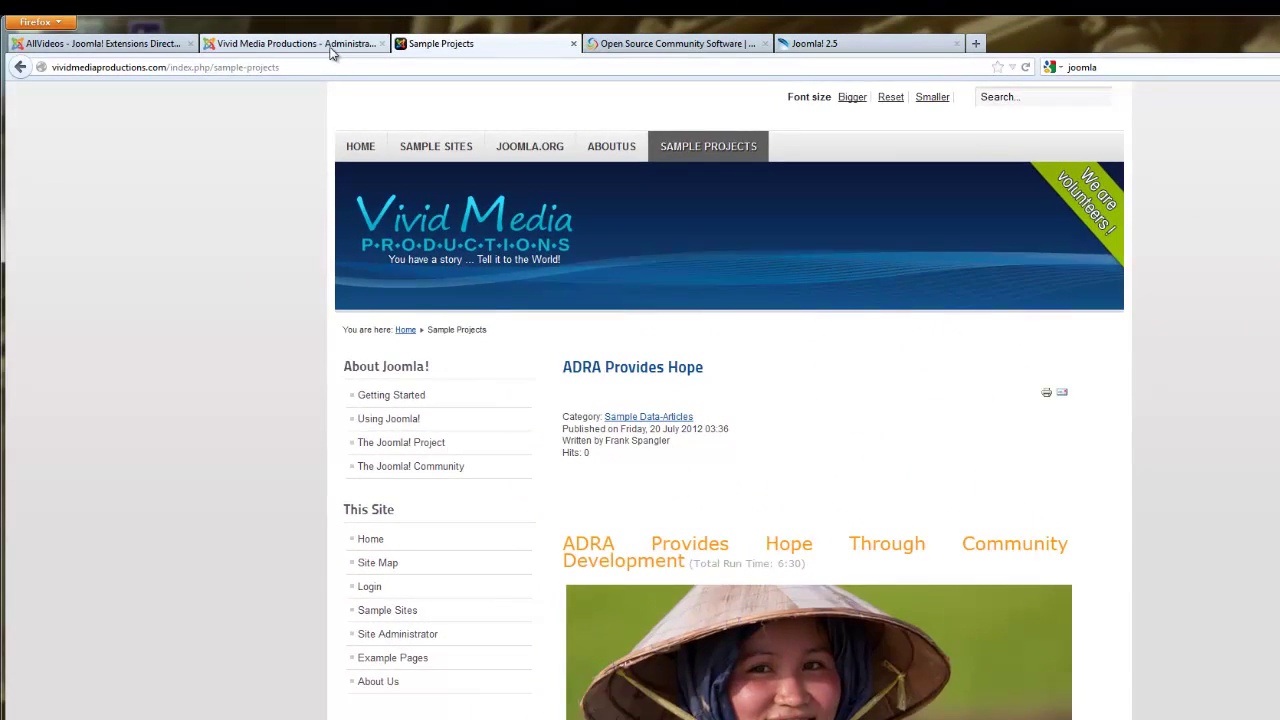
Open the ADRA Provides Hope article for editing from the Article Manager.
click(329, 45)
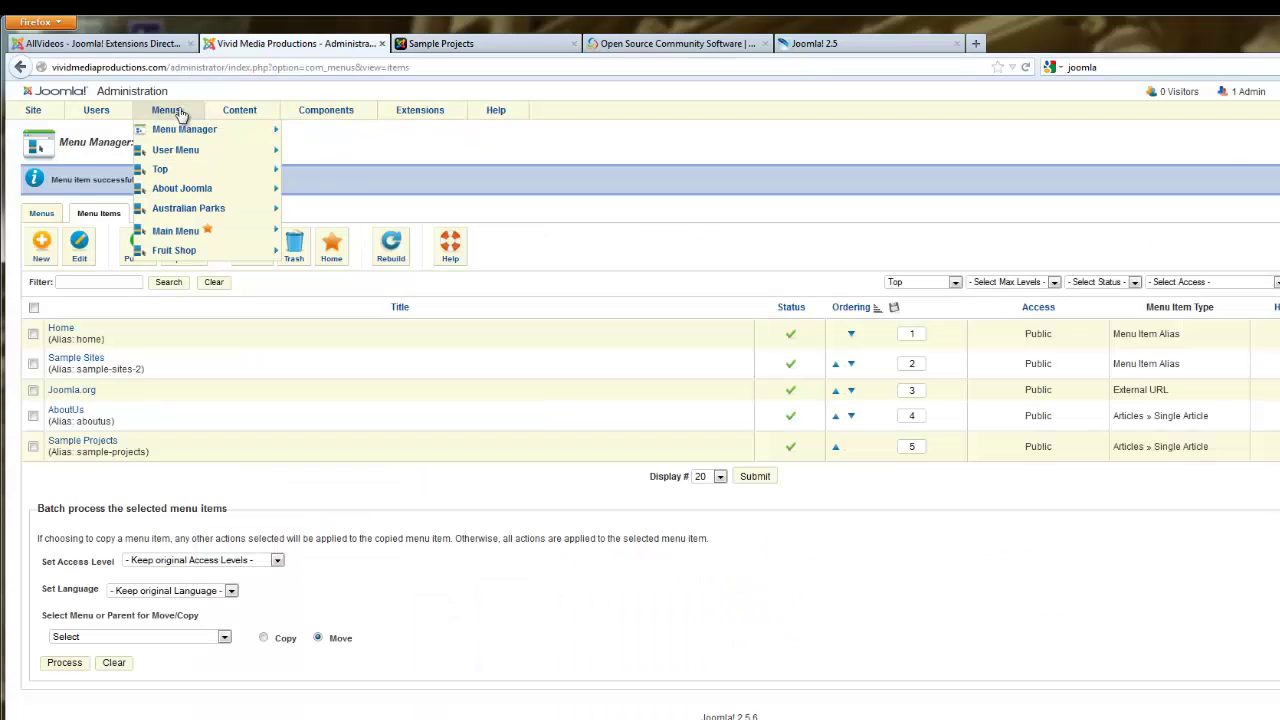
mouse_move(176, 116)
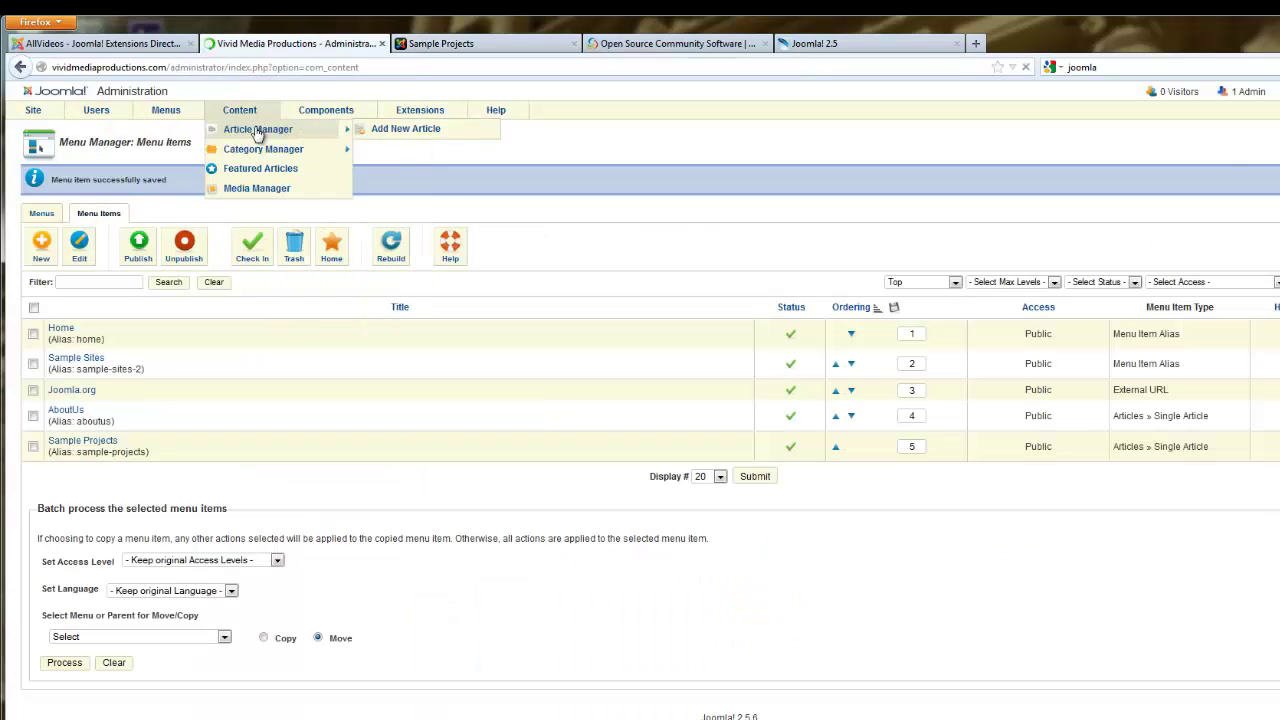
click(256, 130)
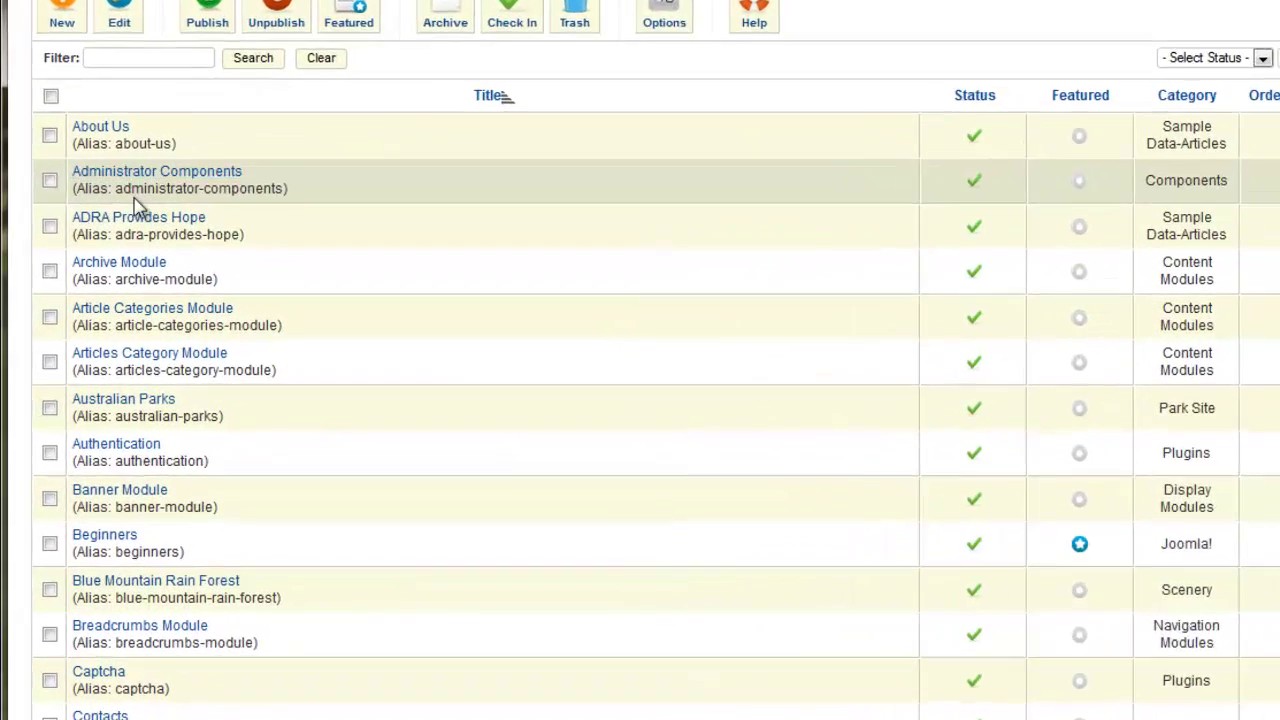
click(147, 191)
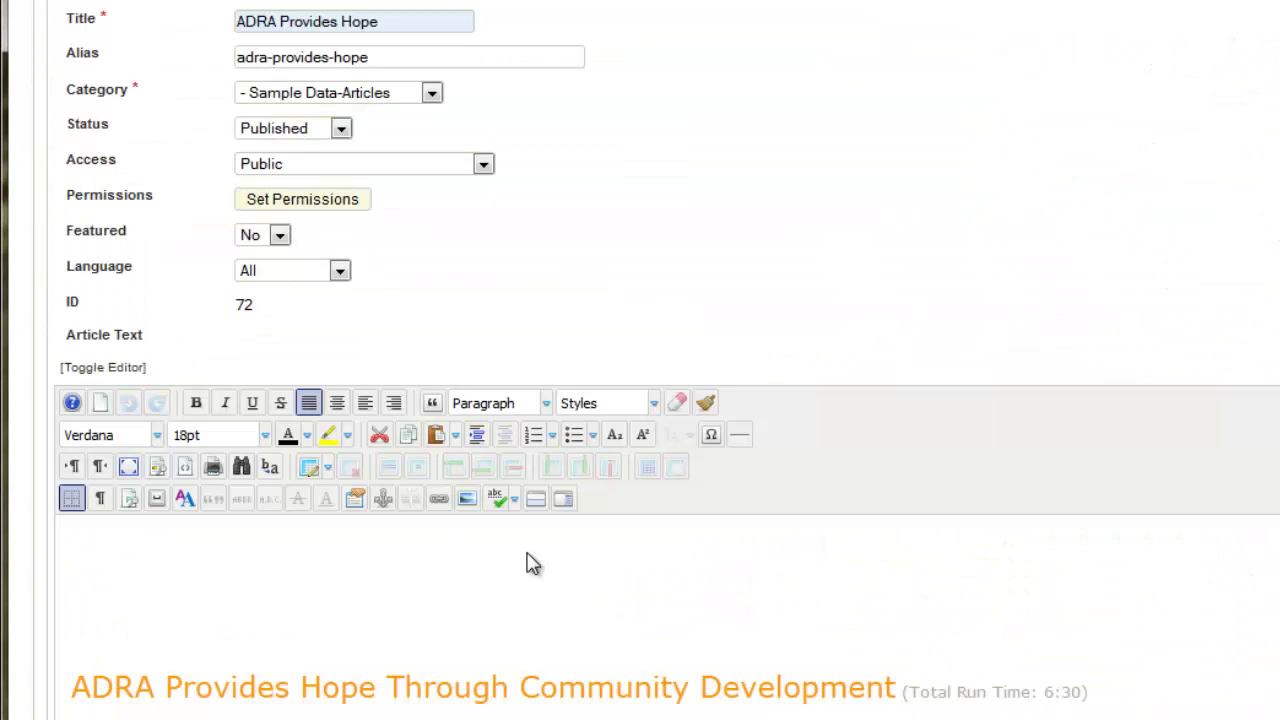
Left-align the orange heading, save the article, and reload the site's Sample Projects page.
click(313, 410)
drag(74, 686, 1094, 703)
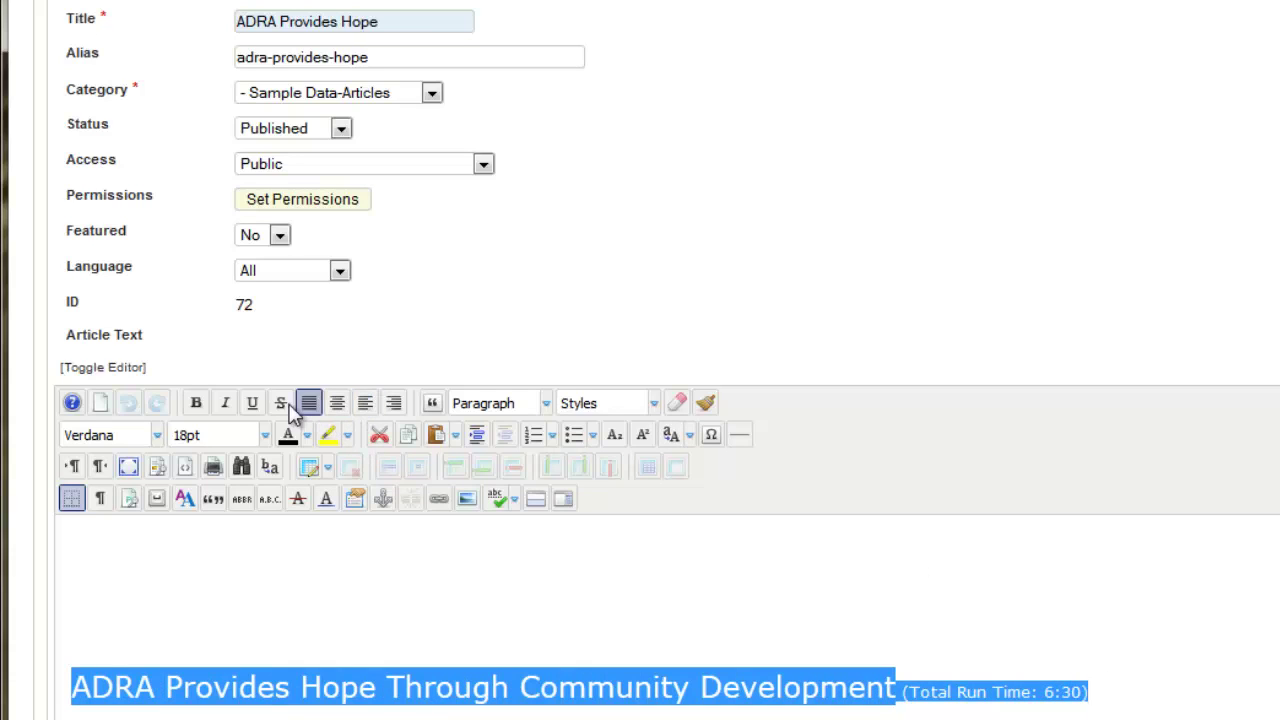
click(366, 405)
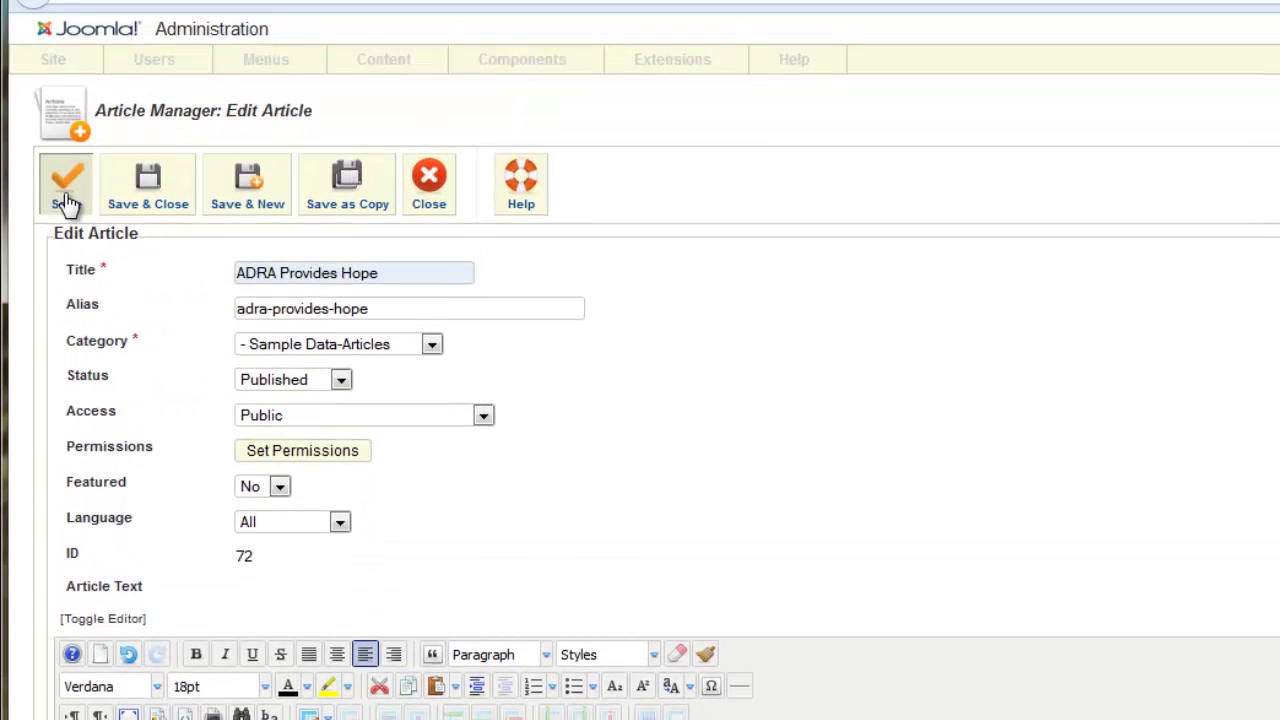
click(66, 203)
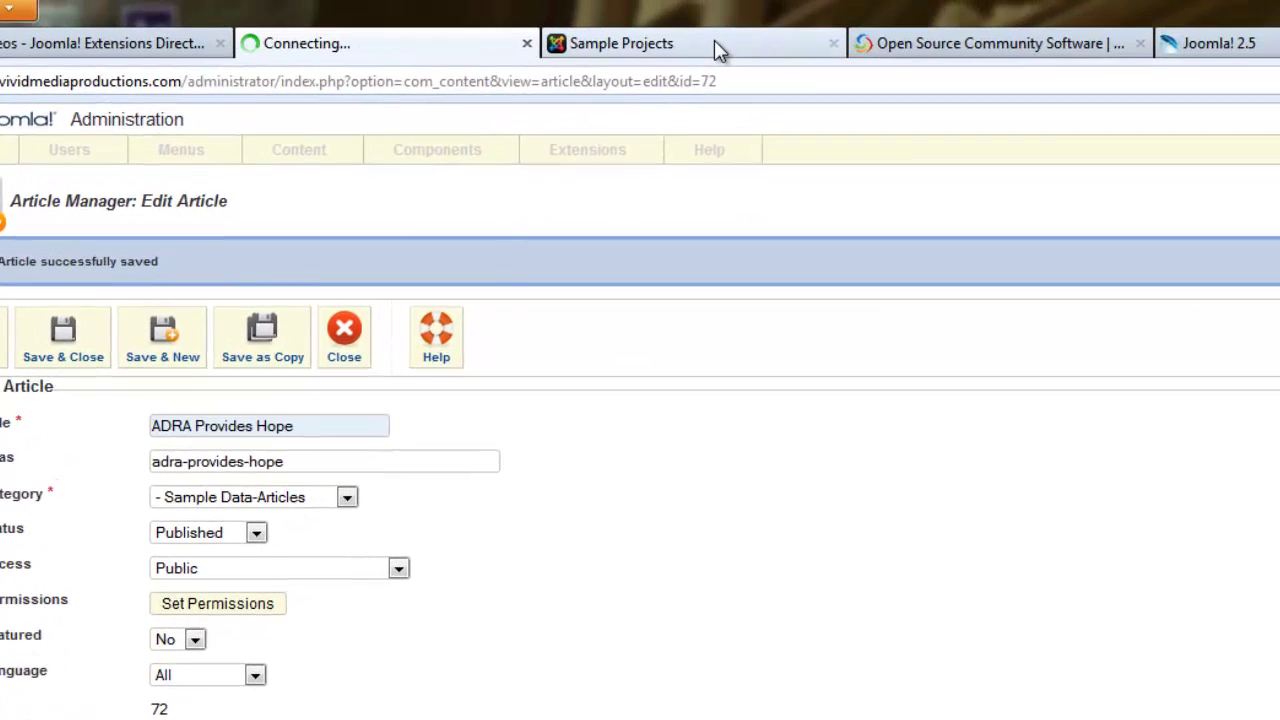
click(711, 43)
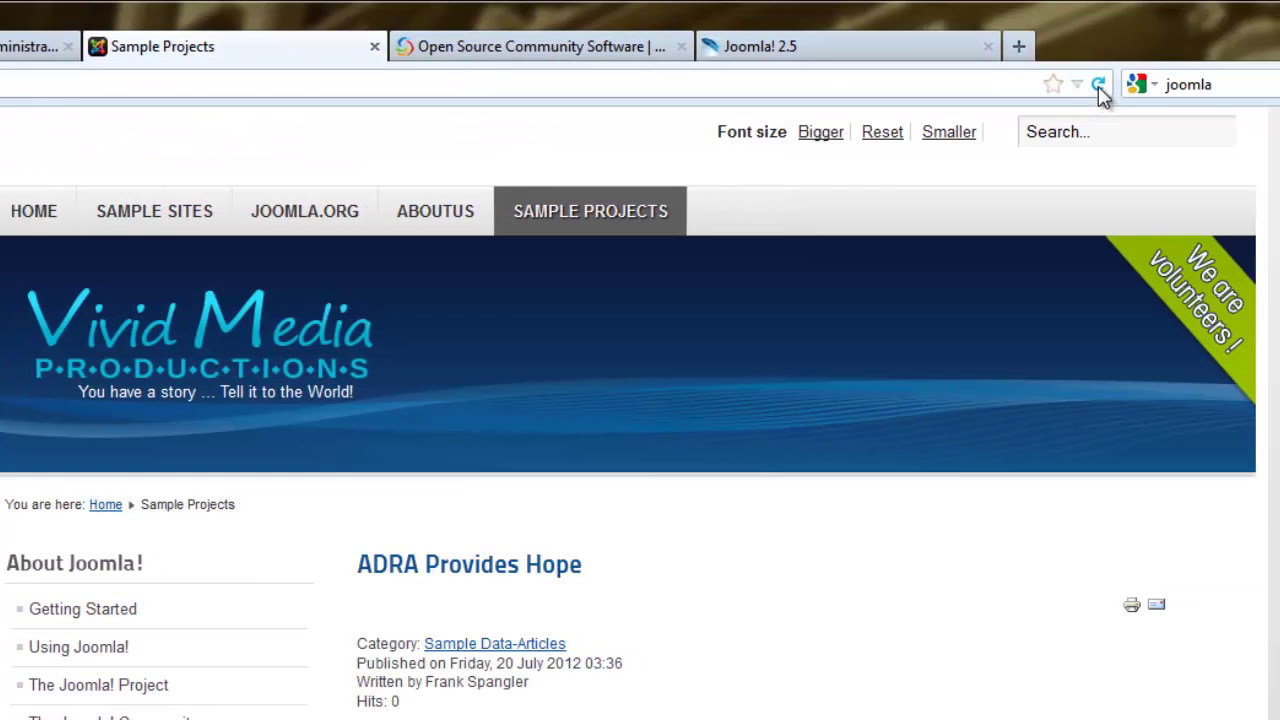
click(1097, 86)
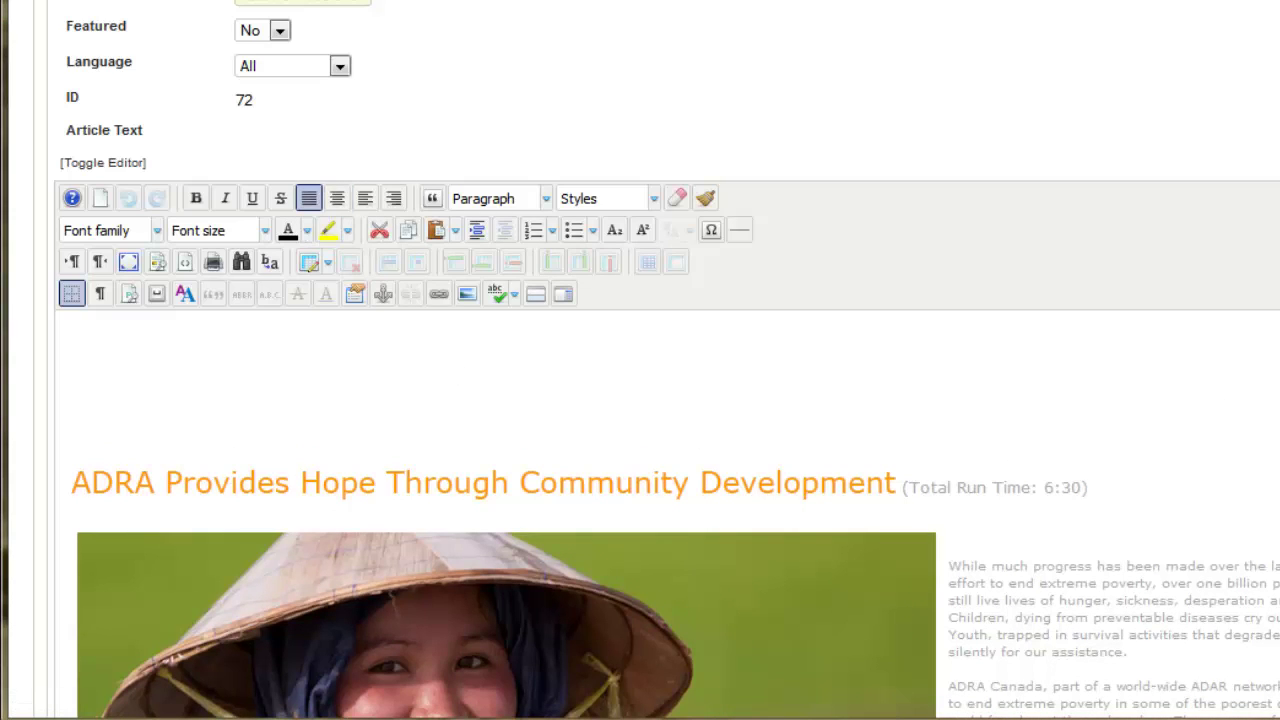
scroll(667, 360, down, 7)
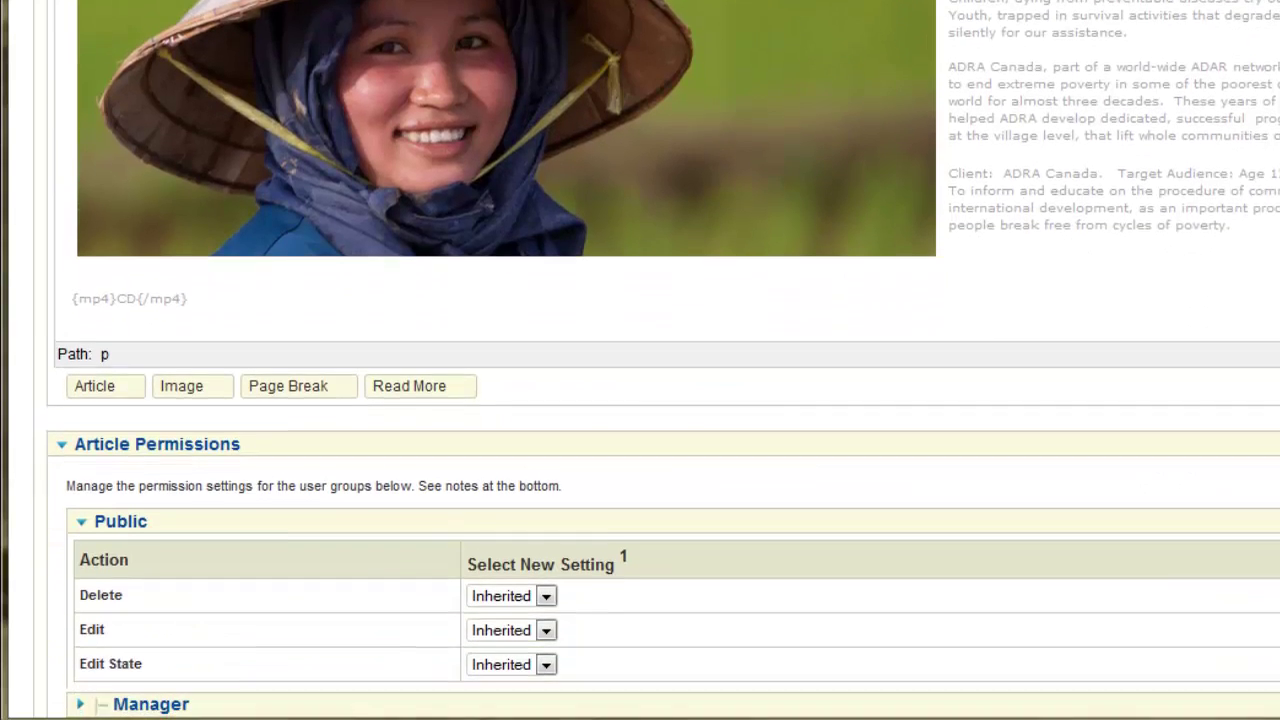
scroll(640, 360, up, 2)
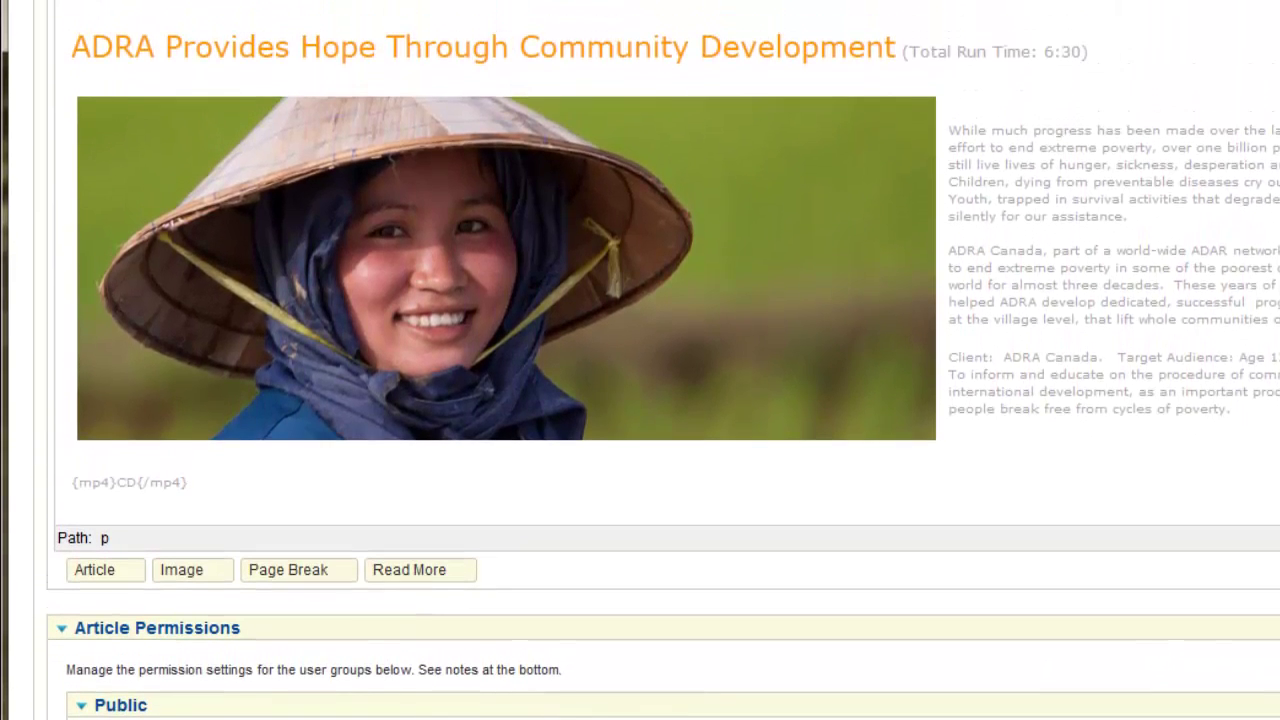
scroll(640, 250, up, 1)
drag(200, 494, 66, 502)
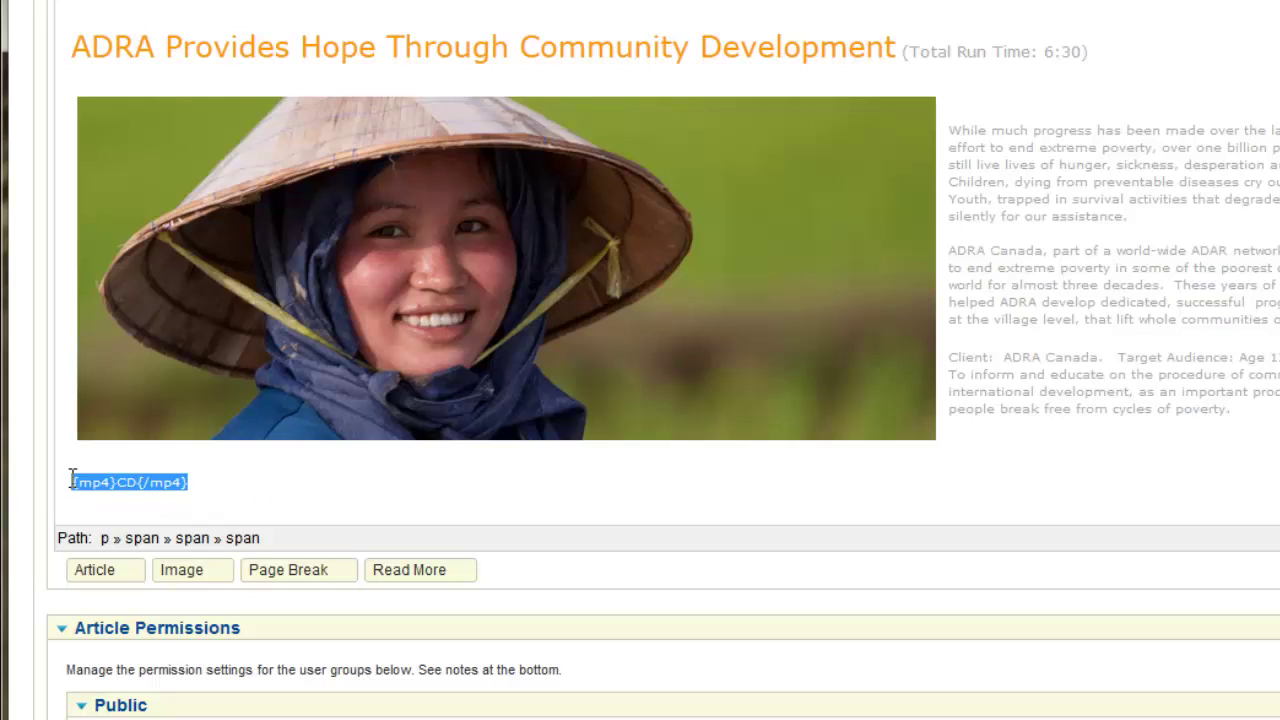
click(208, 490)
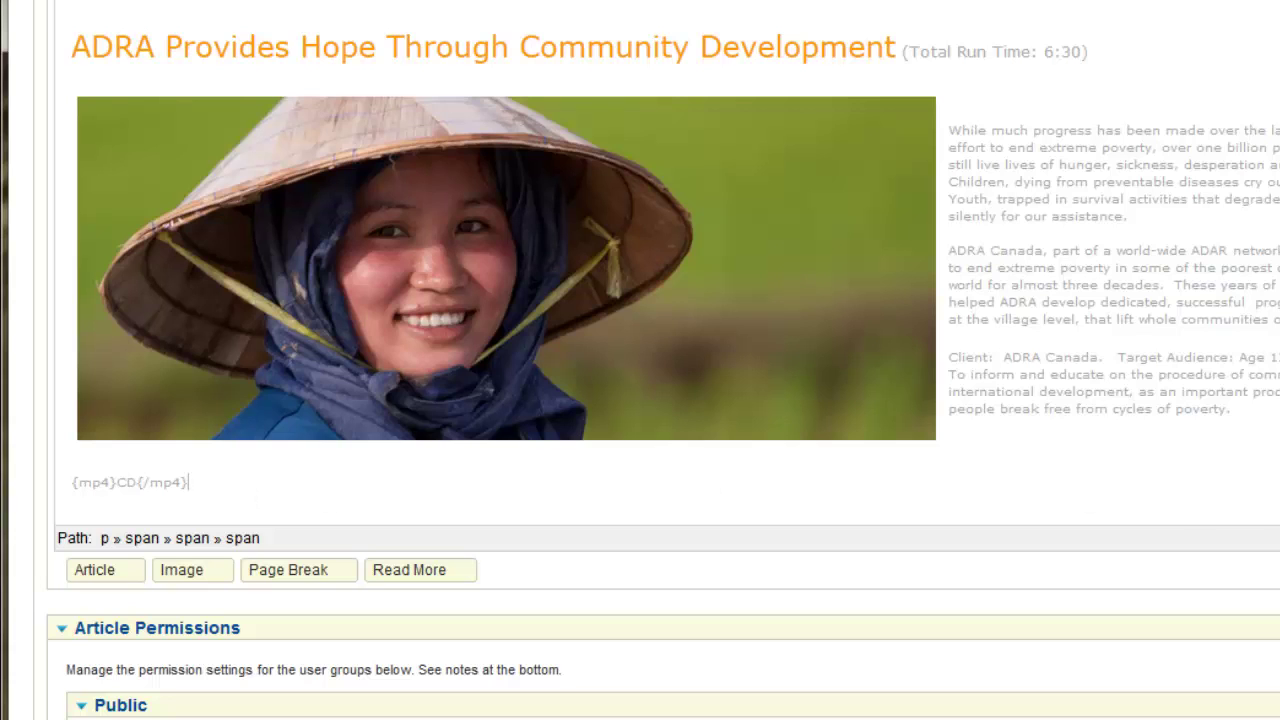
scroll(663, 377, up, 6)
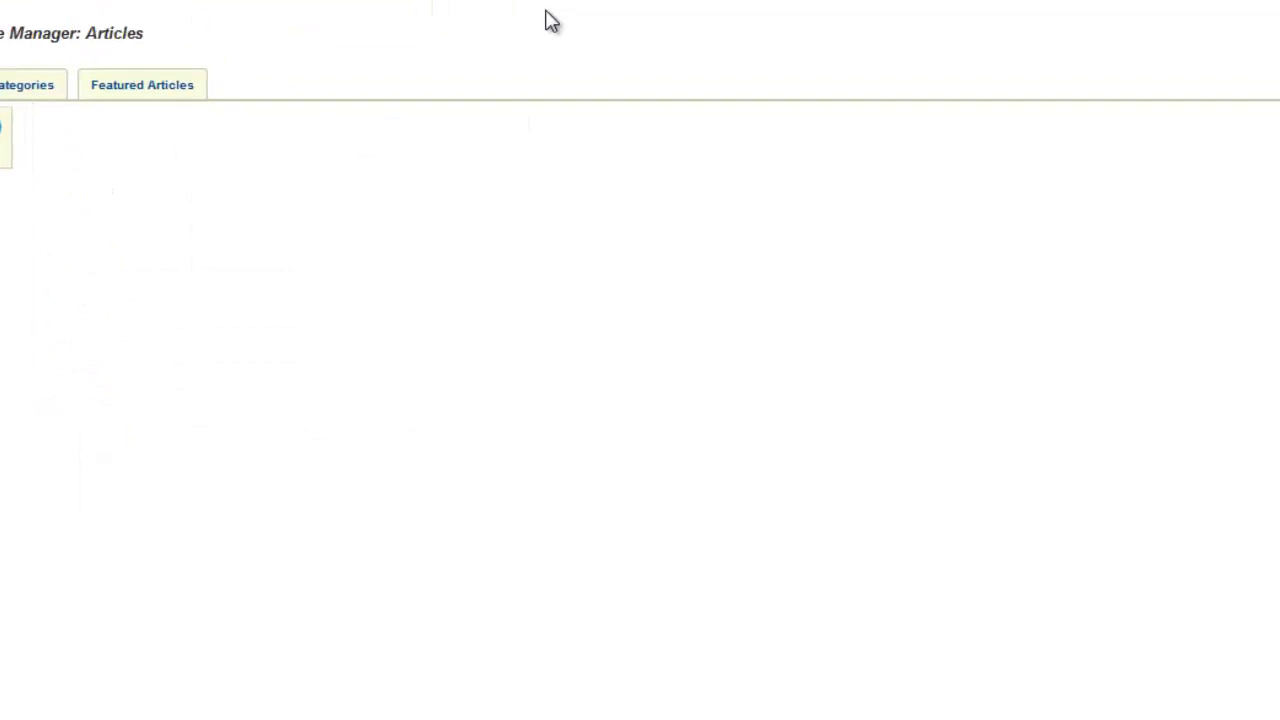
Open AllVideos (by JoomlaWorks) from Extensions > Plug-in Manager.
mouse_move(472, 90)
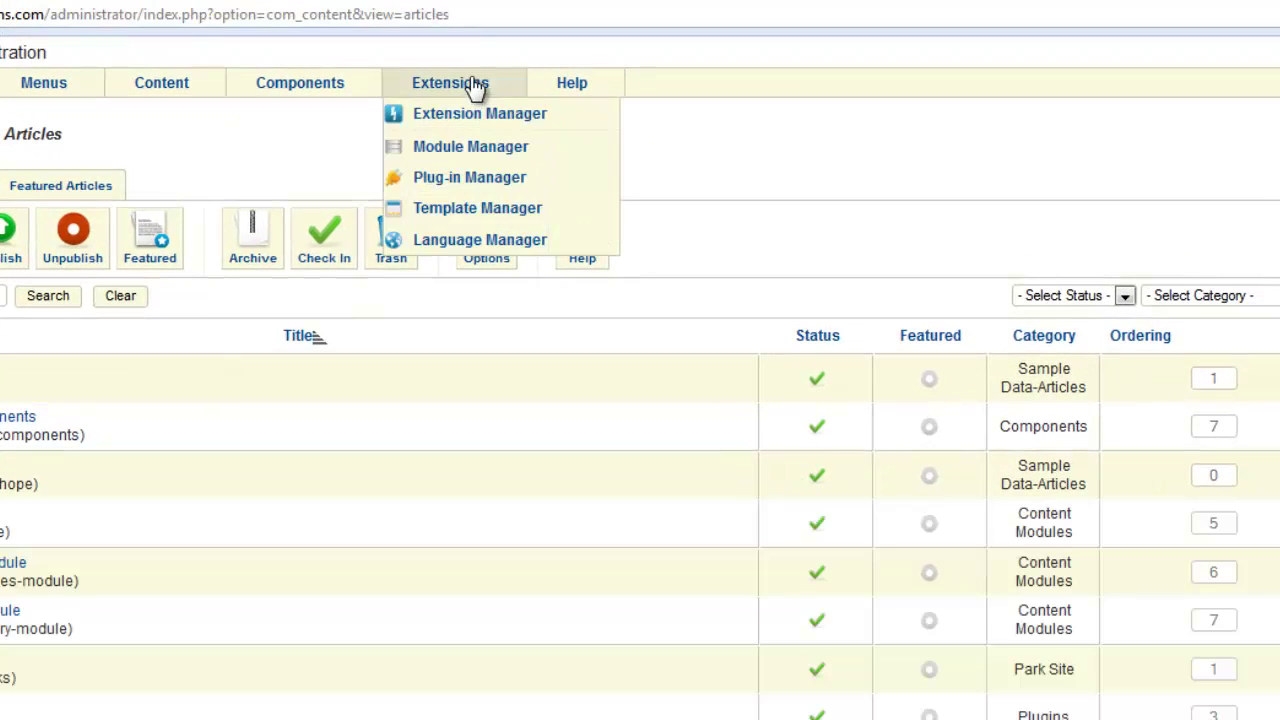
click(455, 180)
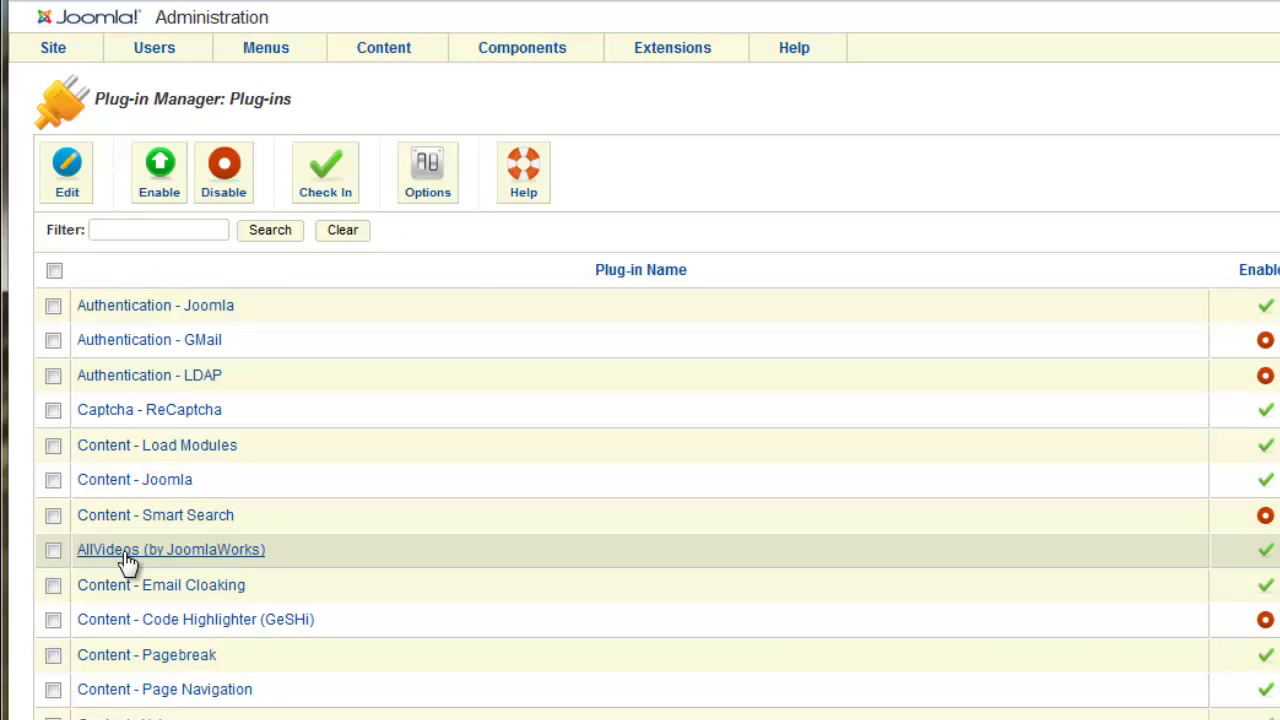
click(126, 553)
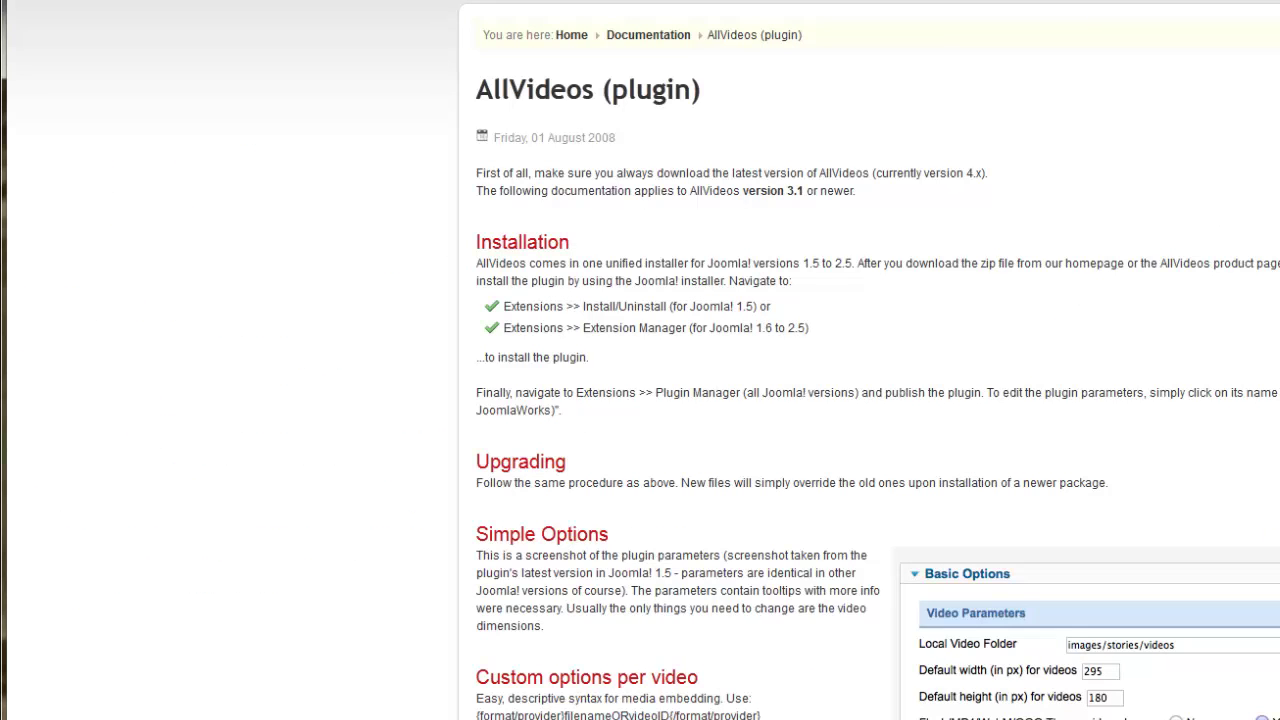
Scroll the AllVideos supported formats table to find the {mp4} tag syntax for local videos.
scroll(868, 400, down, 1)
scroll(868, 400, up, 1)
scroll(868, 400, down, 10)
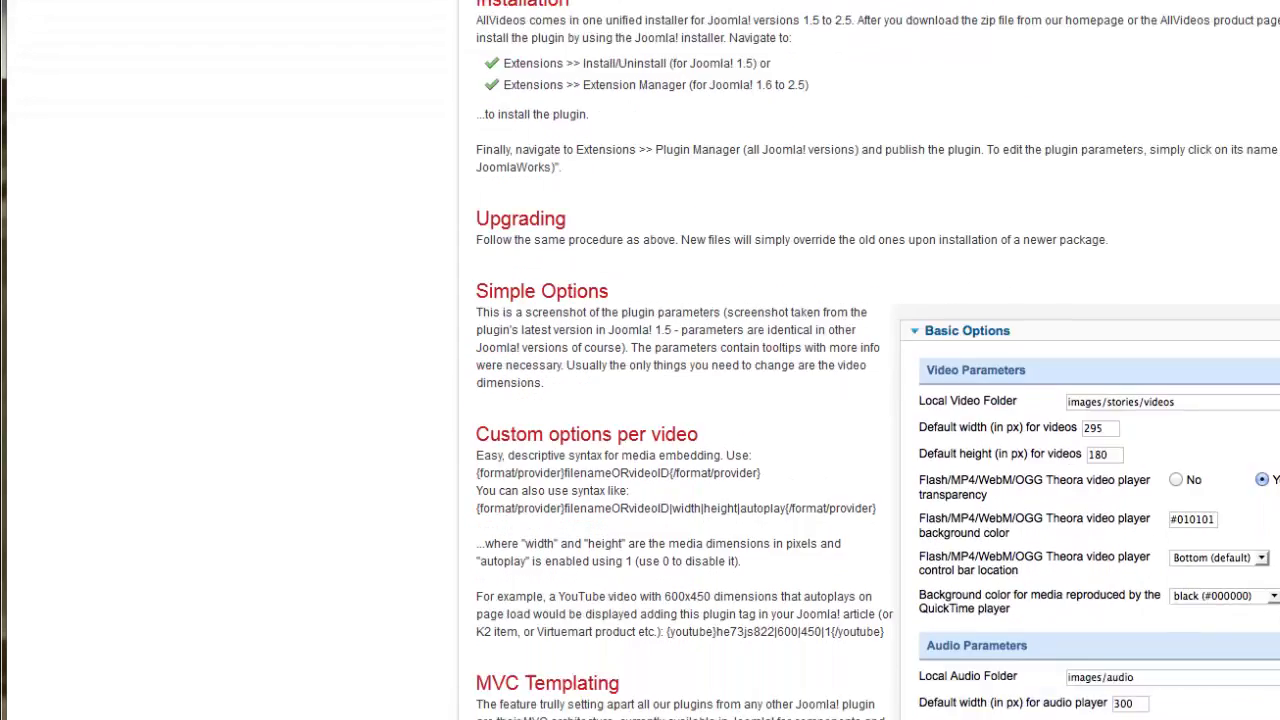
scroll(868, 400, down, 14)
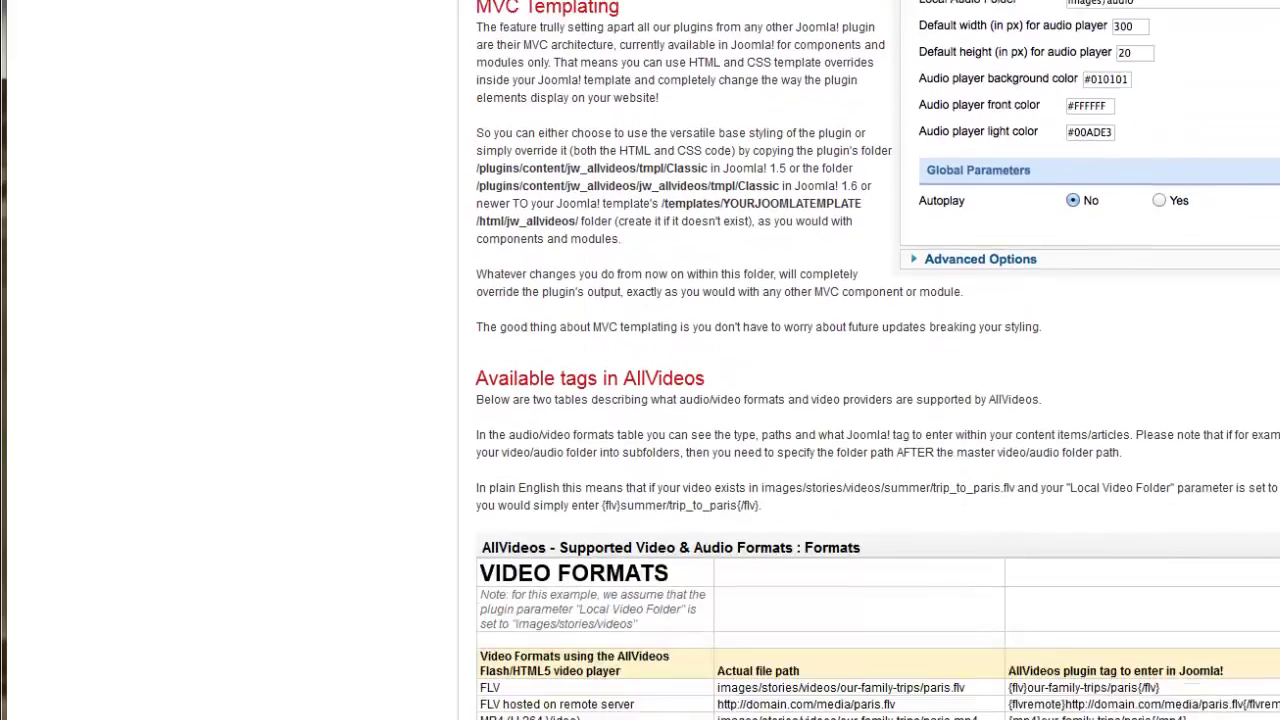
scroll(868, 400, down, 3)
scroll(868, 400, up, 3)
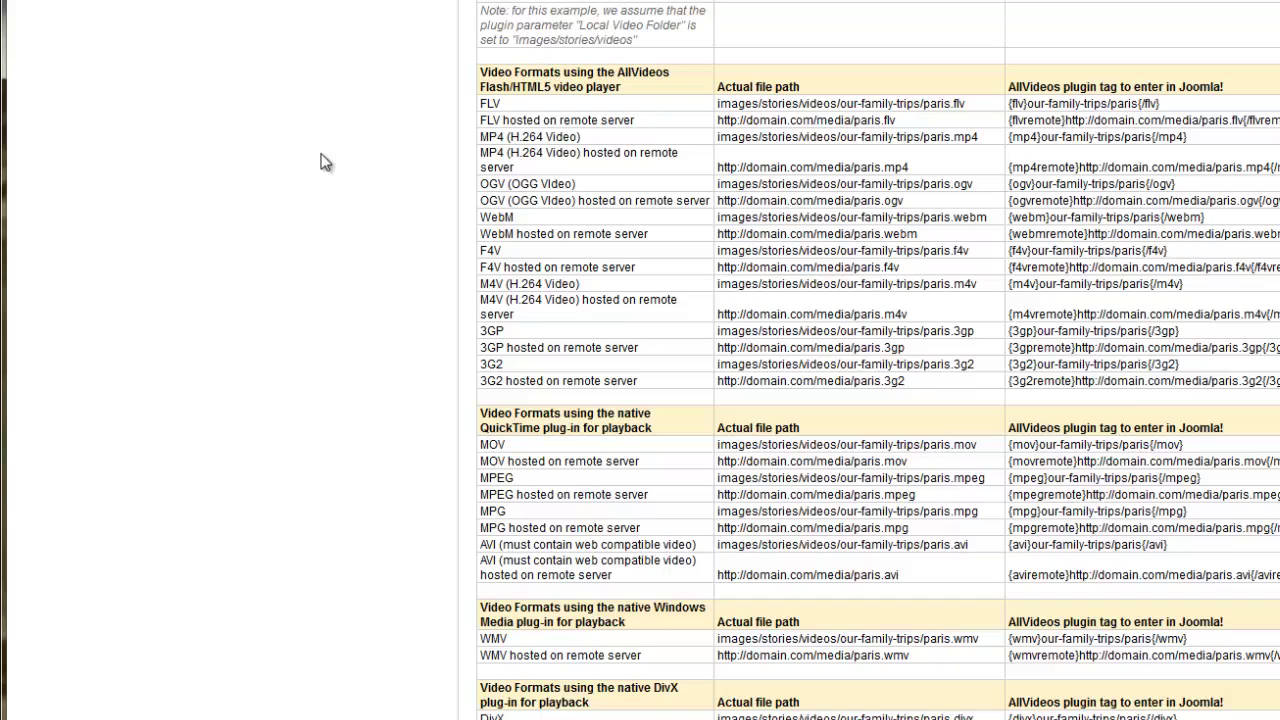
scroll(325, 162, down, 1)
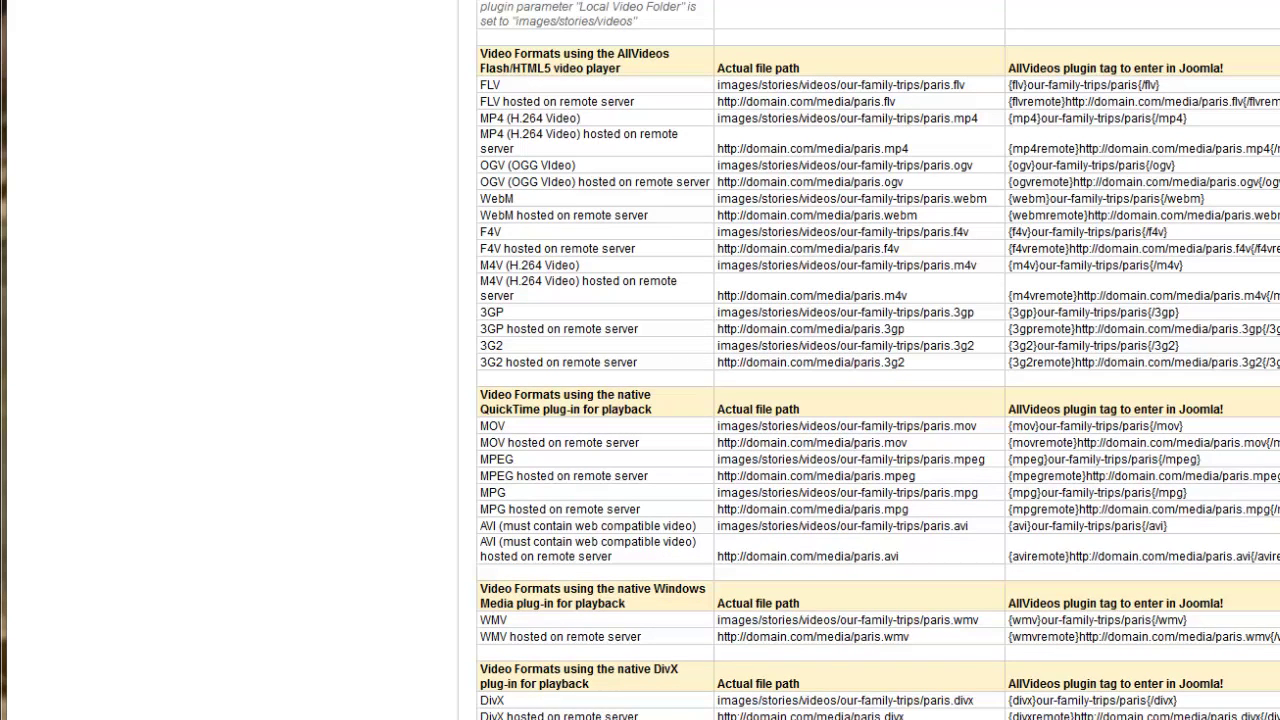
scroll(878, 360, down, 15)
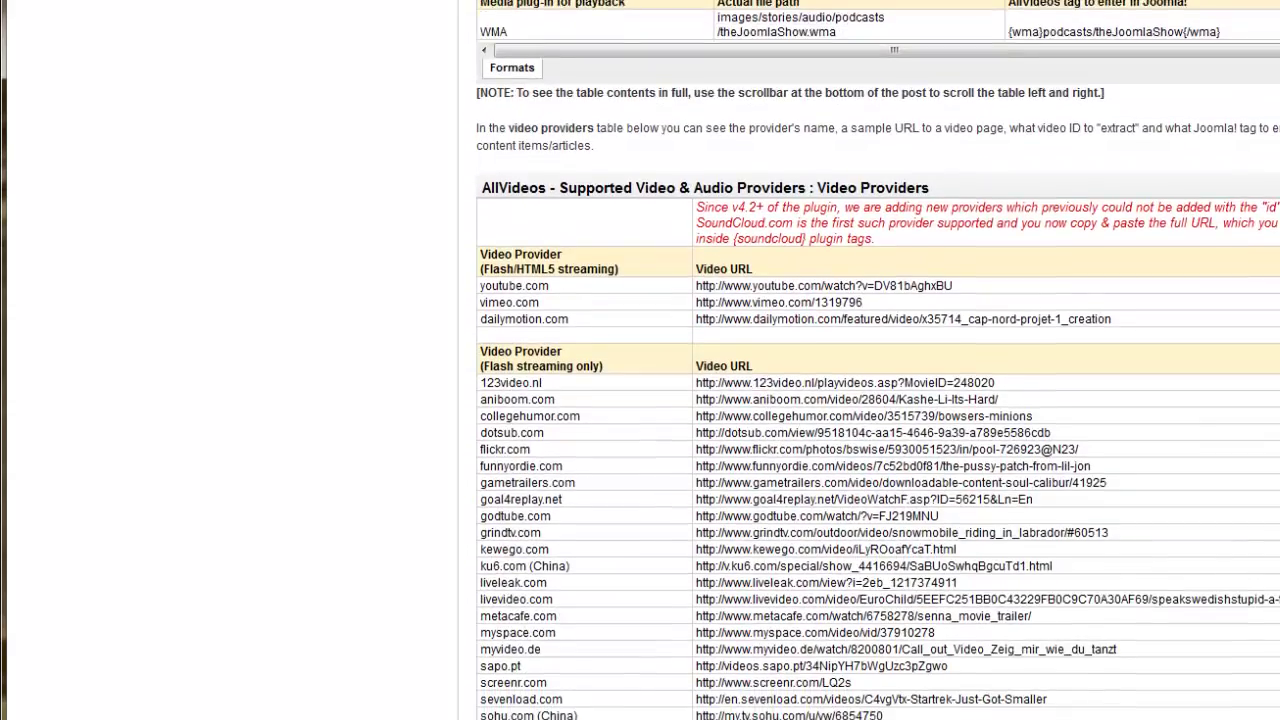
scroll(506, 205, down, 2)
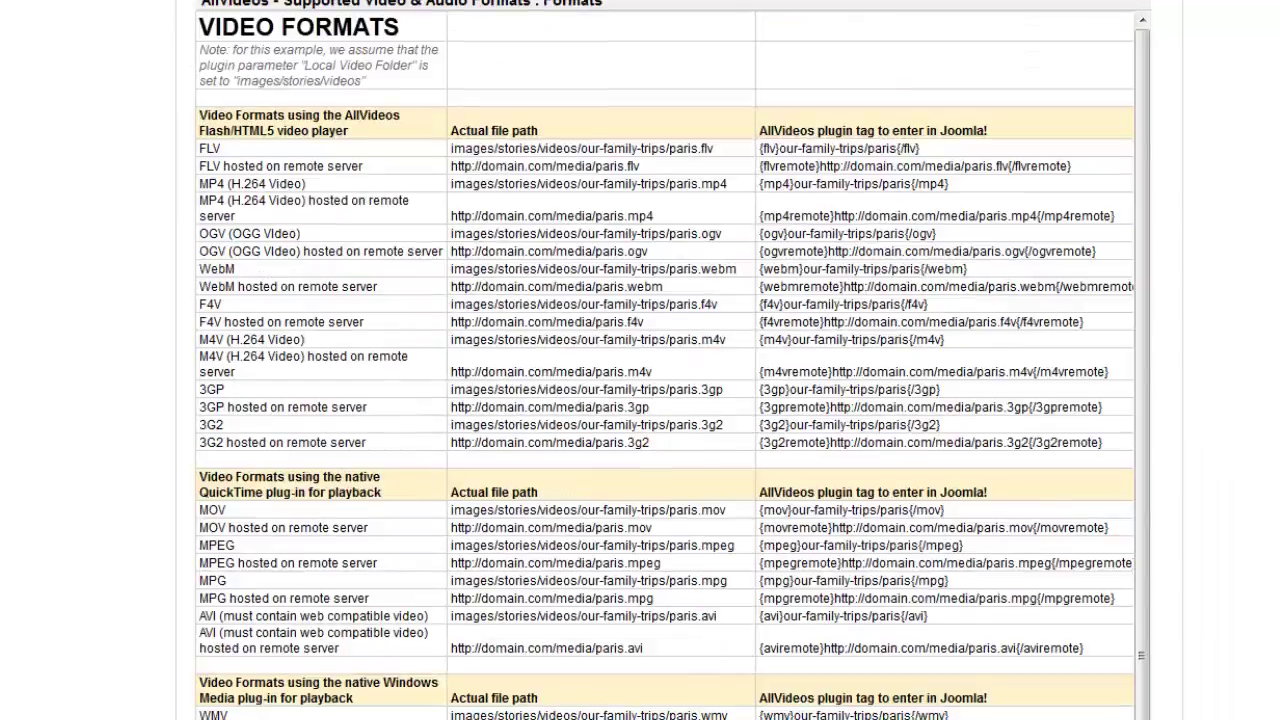
scroll(665, 450, down, 10)
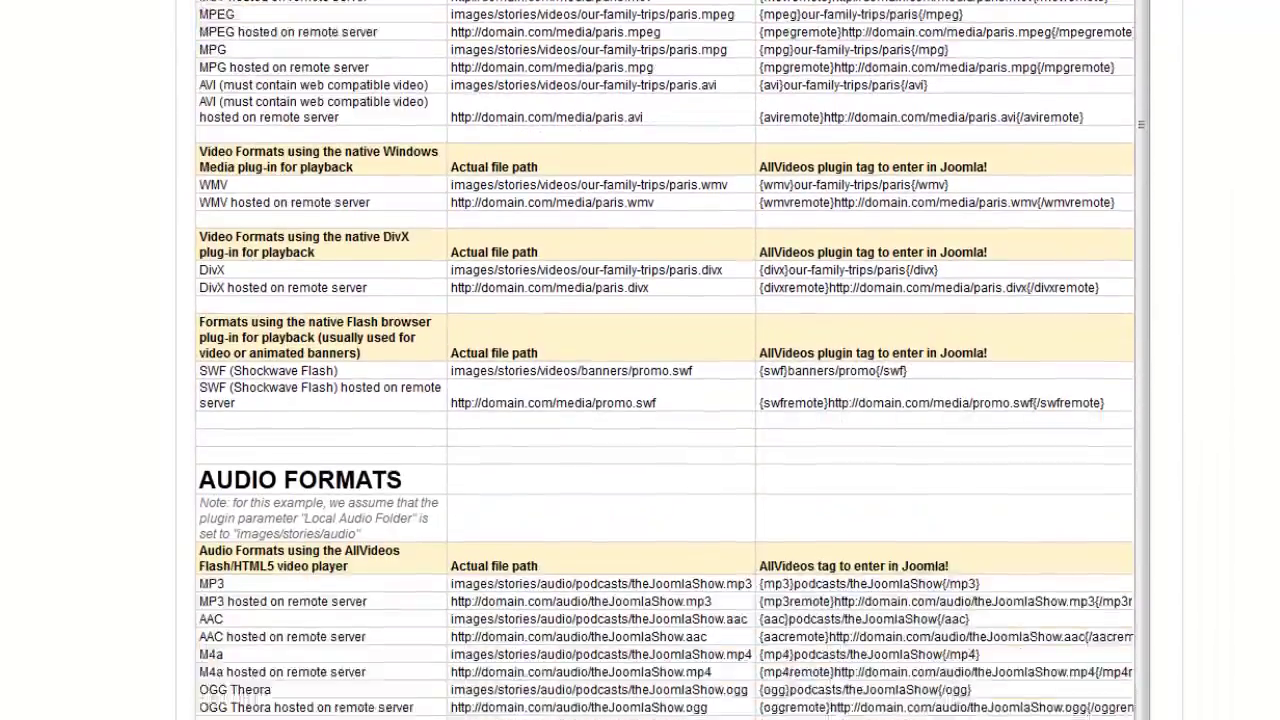
scroll(665, 400, down, 8)
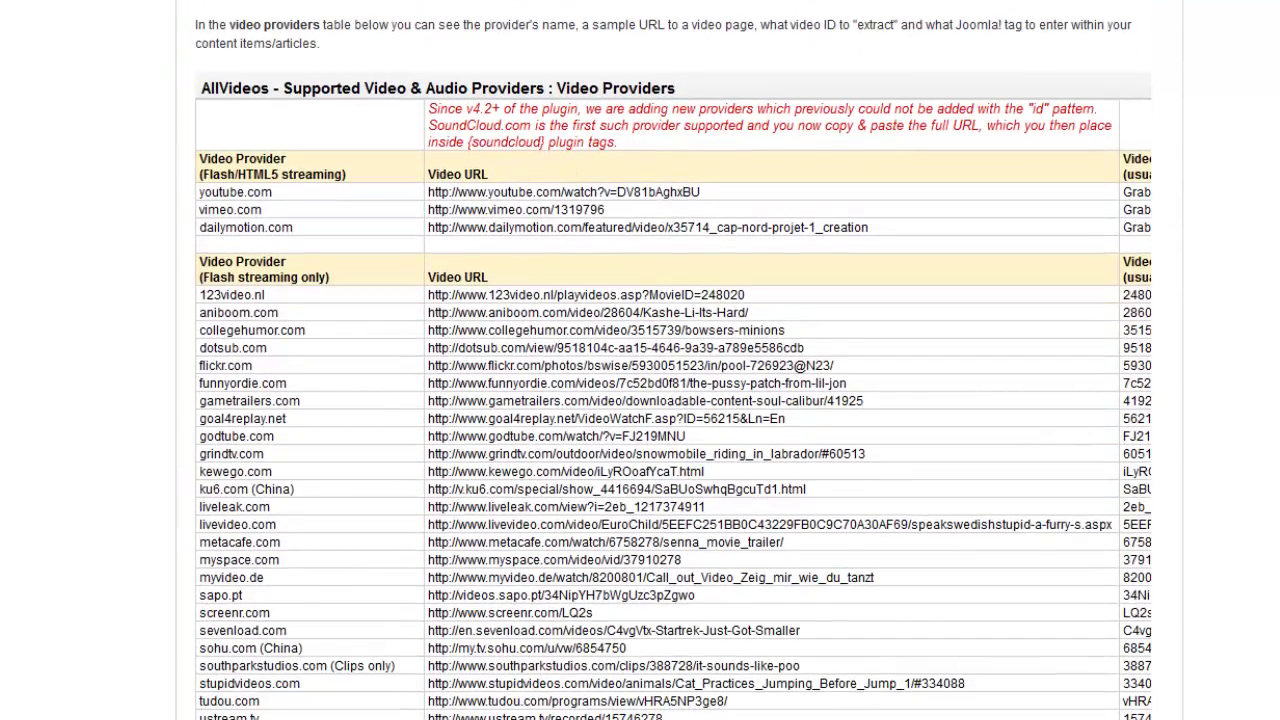
scroll(665, 400, up, 15)
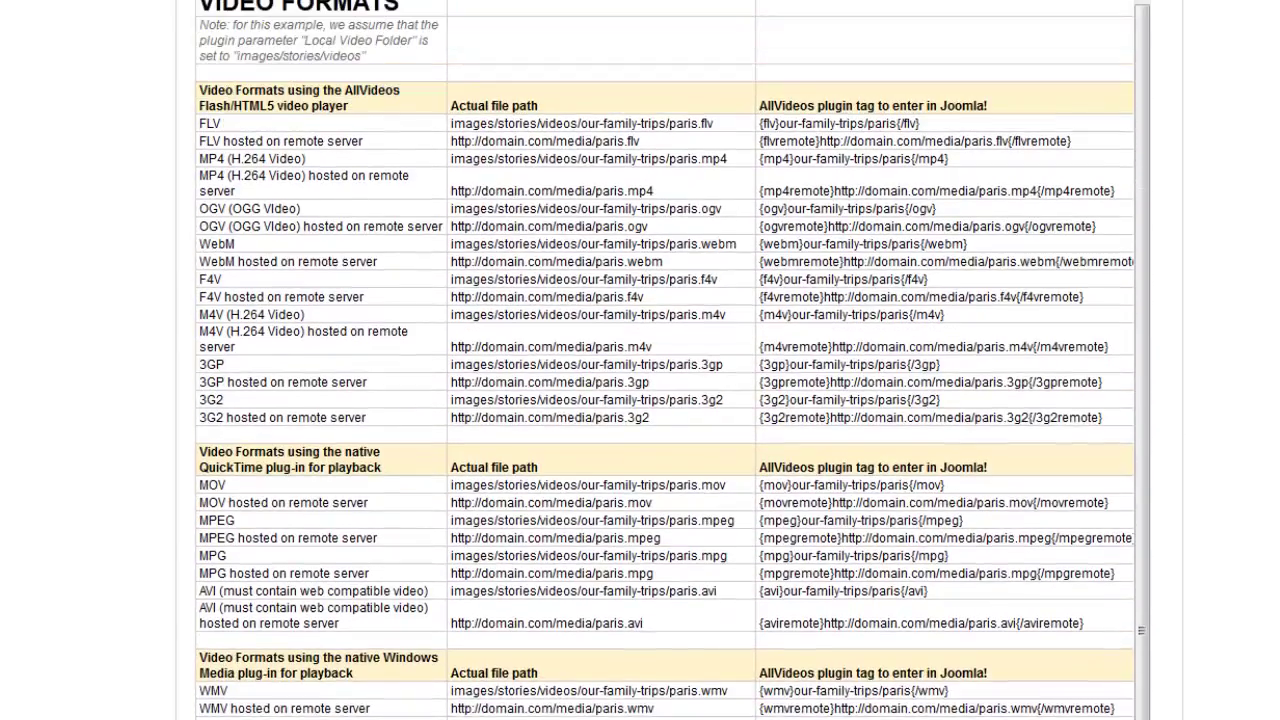
scroll(665, 400, up, 3)
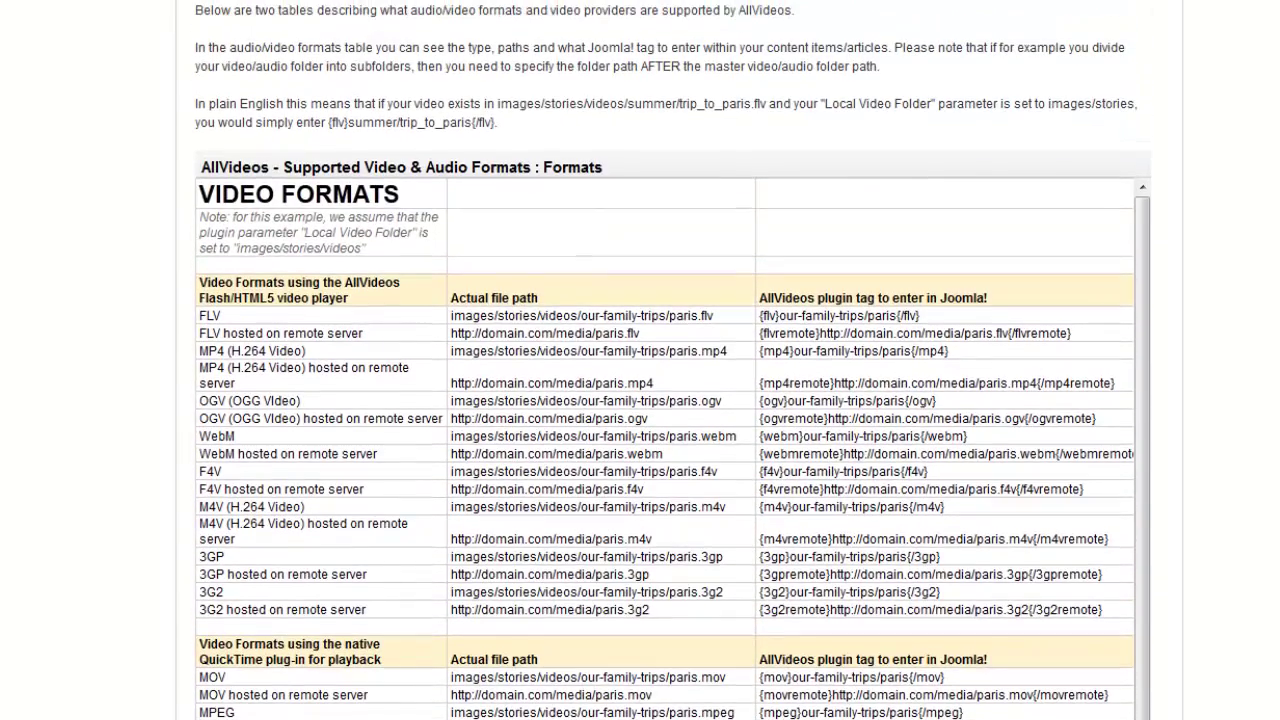
scroll(665, 400, up, 10)
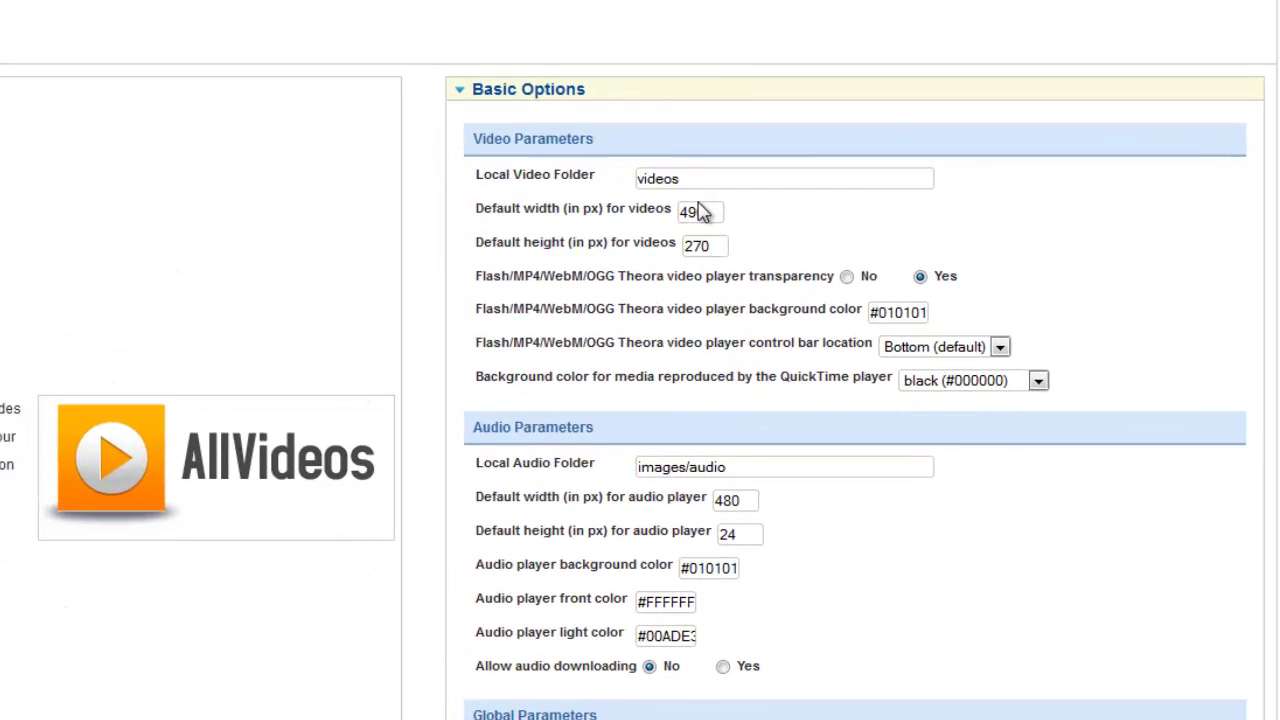
Verify the AllVideos plugin's Local Video Folder field is set to 'videos'.
click(693, 178)
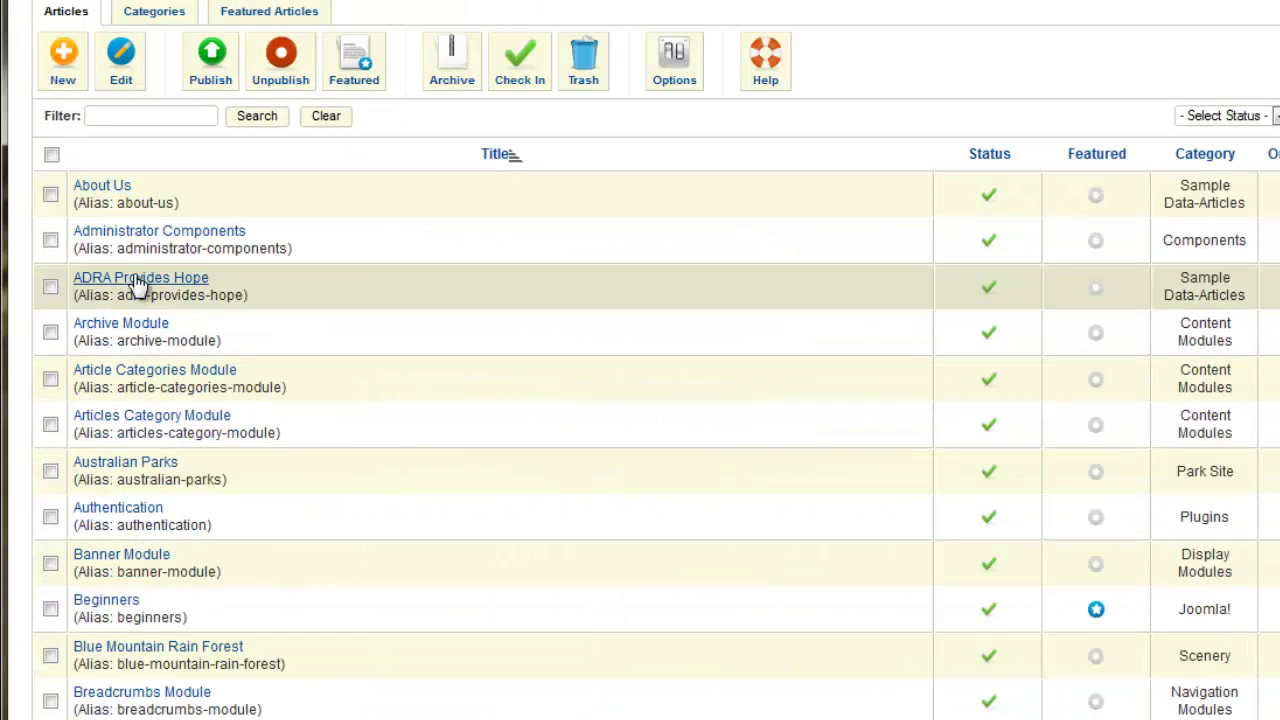
Open 'ADRA Provides Hope', check the {mp4}CD{/mp4} tag below the image, and Save & Close.
click(137, 285)
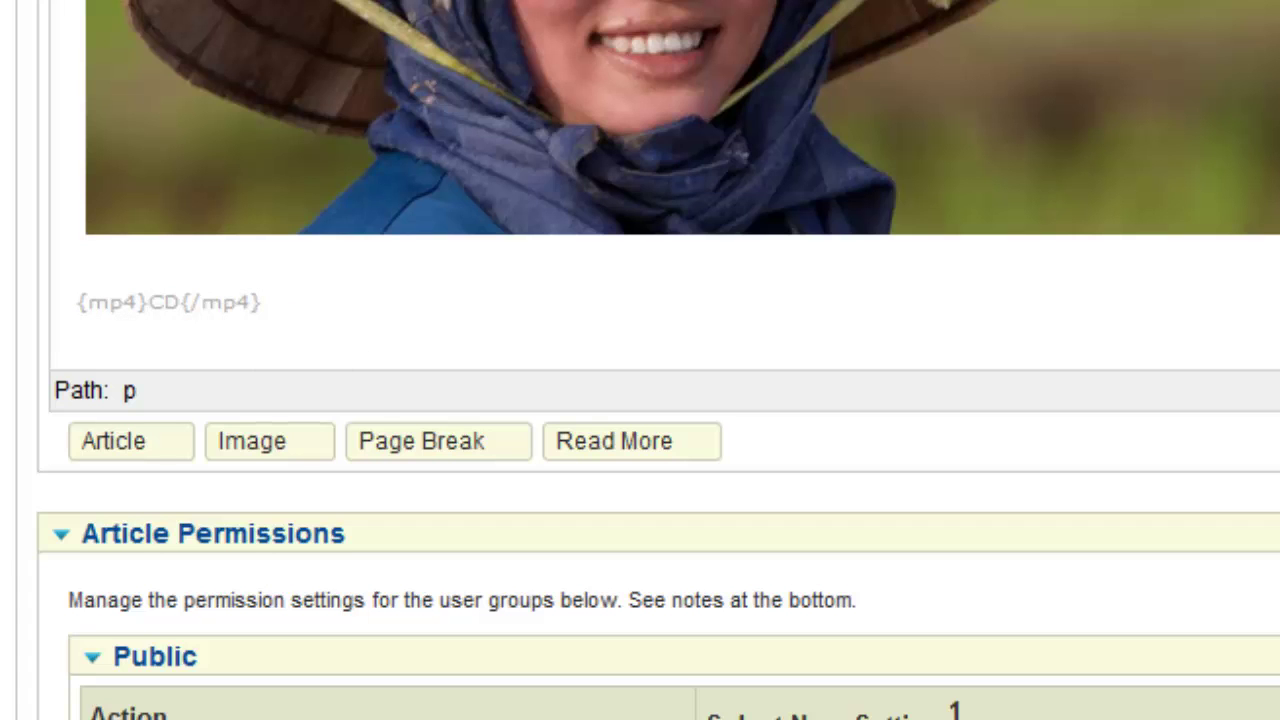
scroll(640, 360, up, 10)
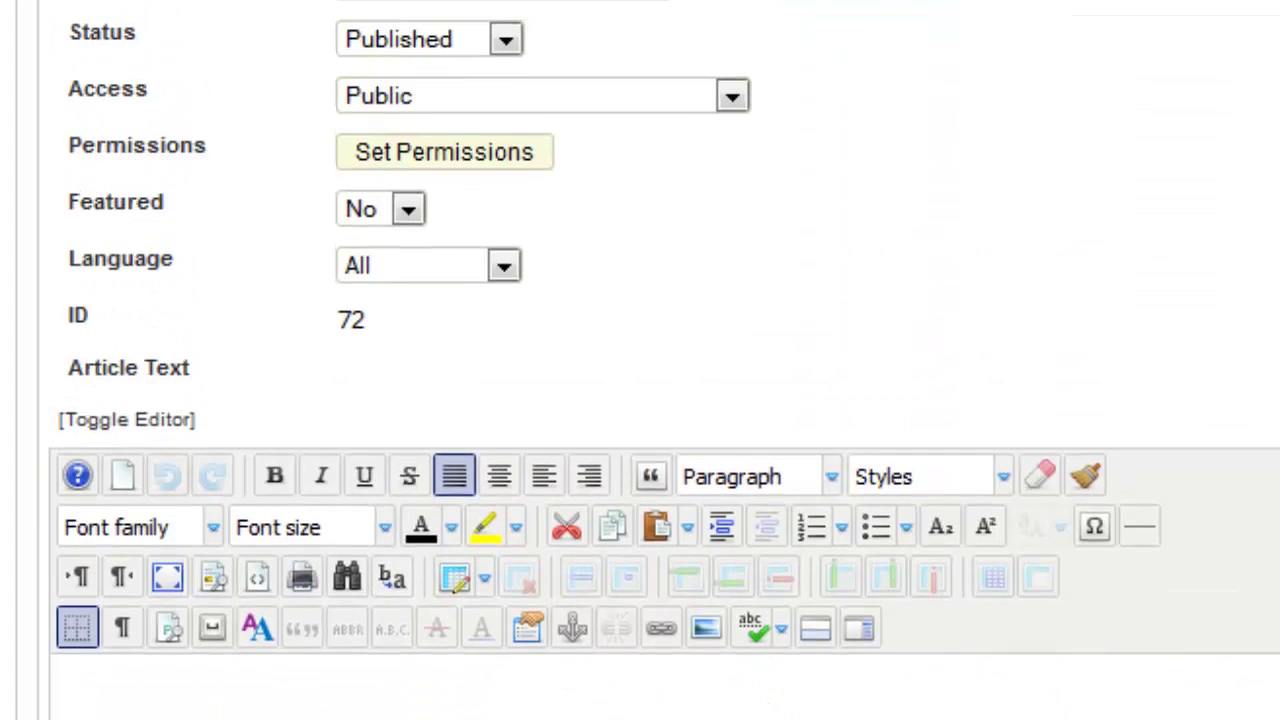
scroll(640, 360, up, 5)
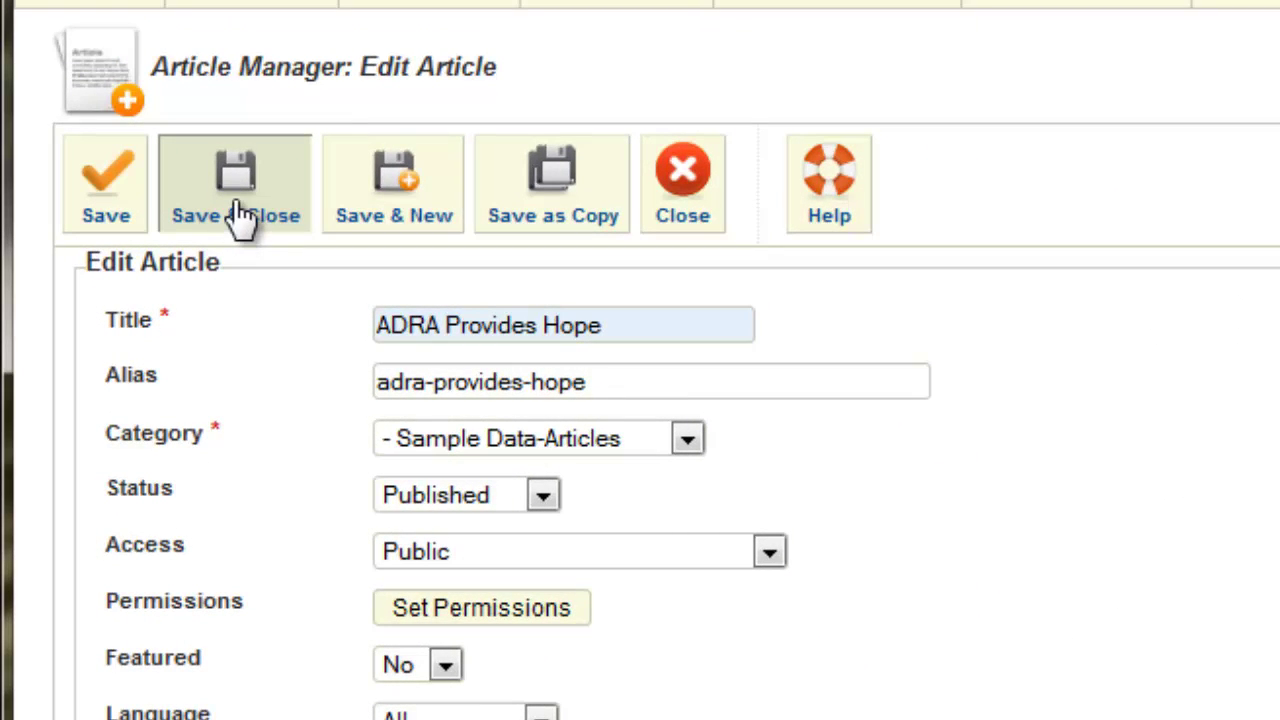
click(240, 218)
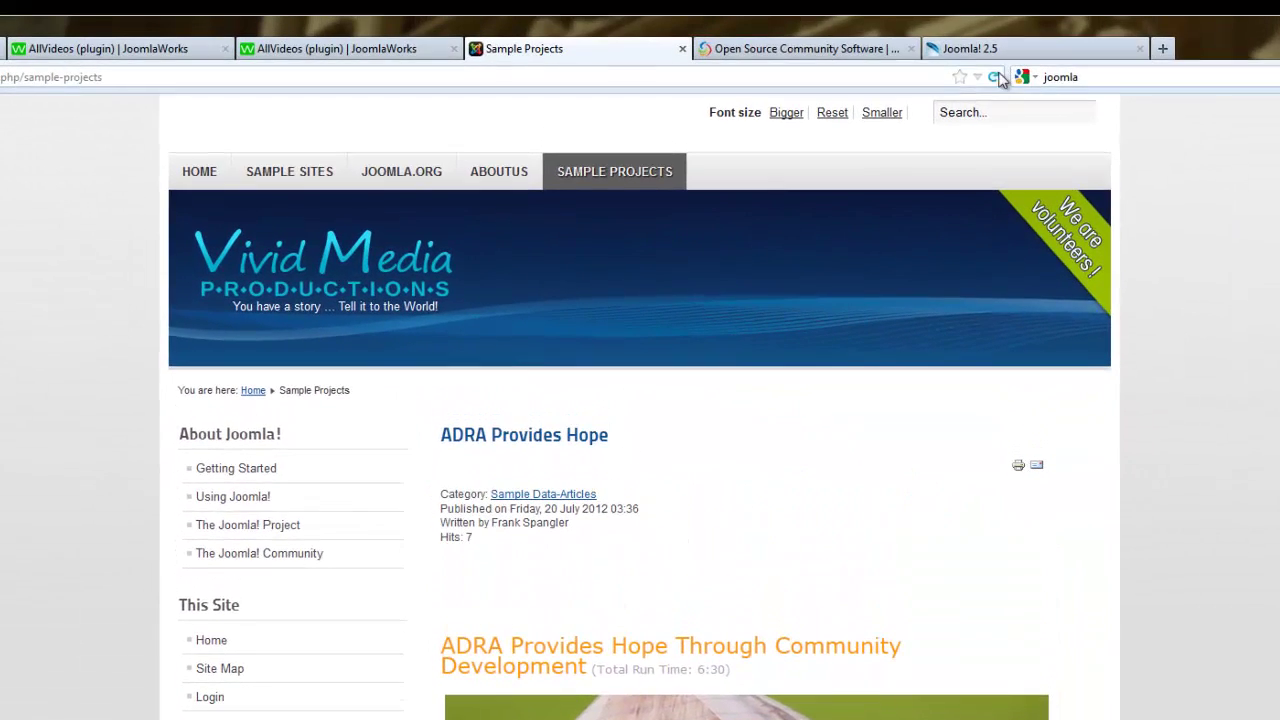
Reload the Sample Projects page and scroll to the embedded video player.
click(991, 4)
scroll(640, 400, down, 7)
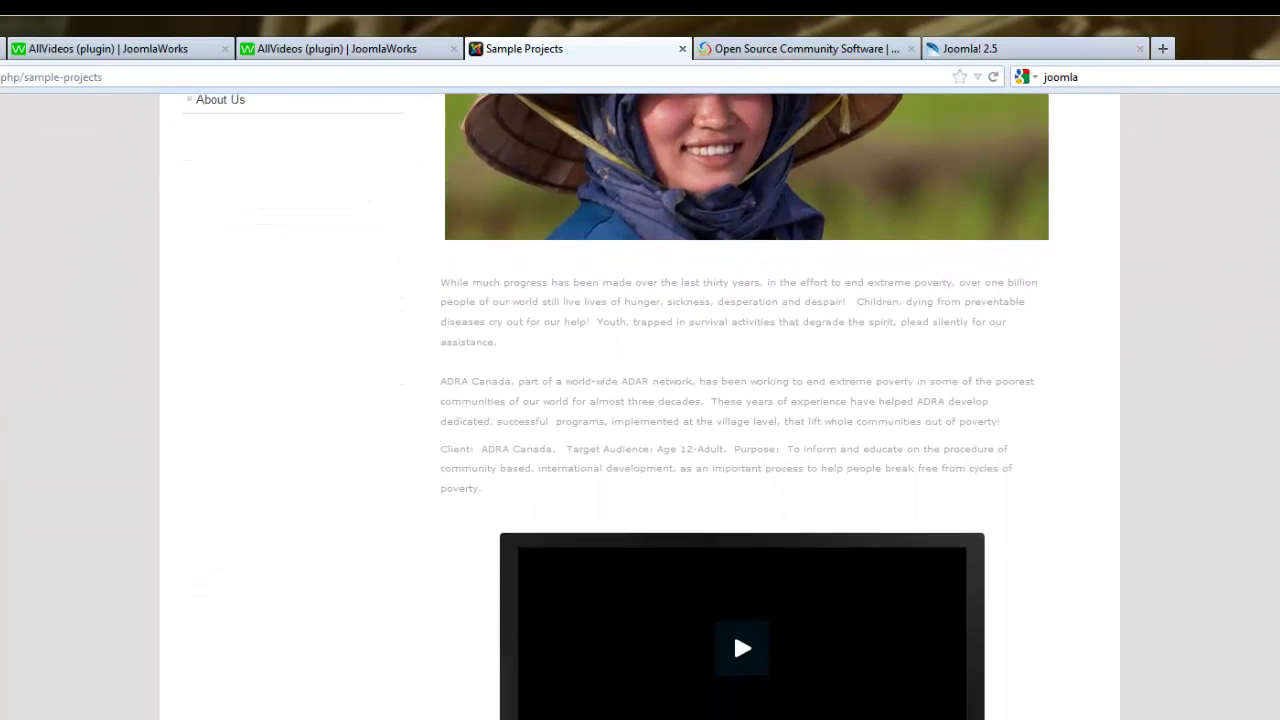
scroll(640, 400, down, 1)
scroll(745, 400, up, 1)
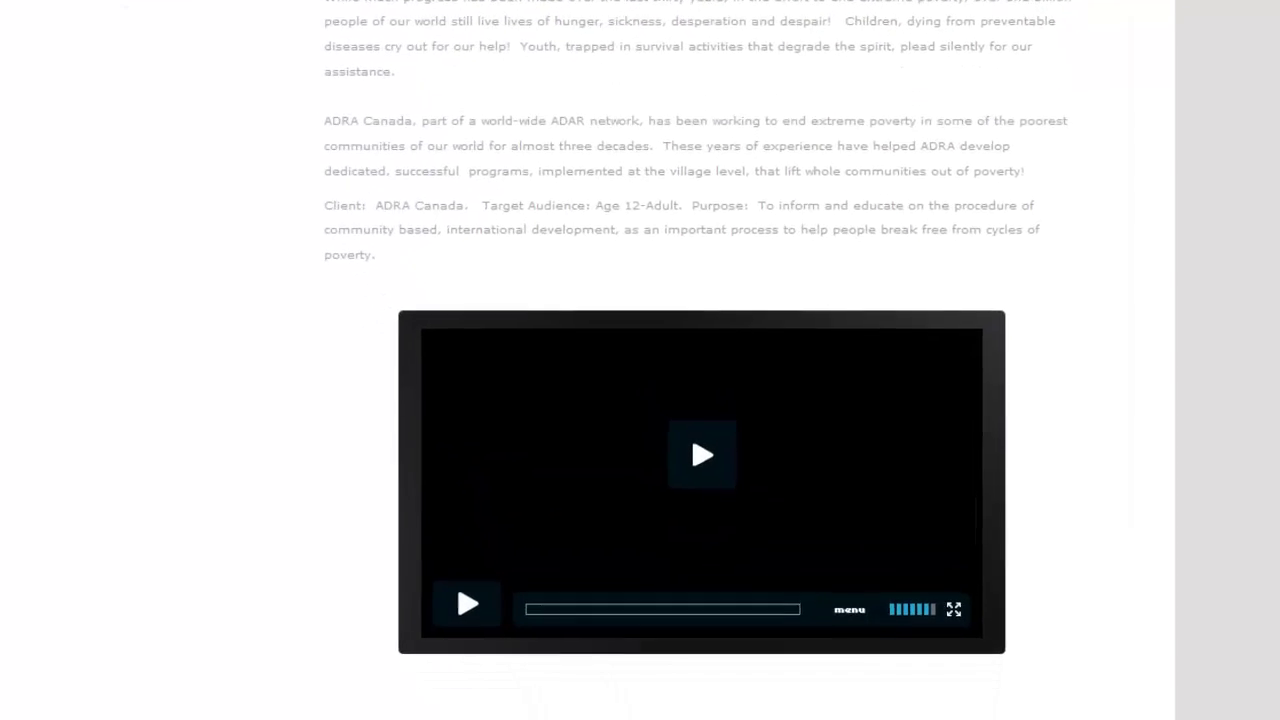
scroll(680, 400, up, 4)
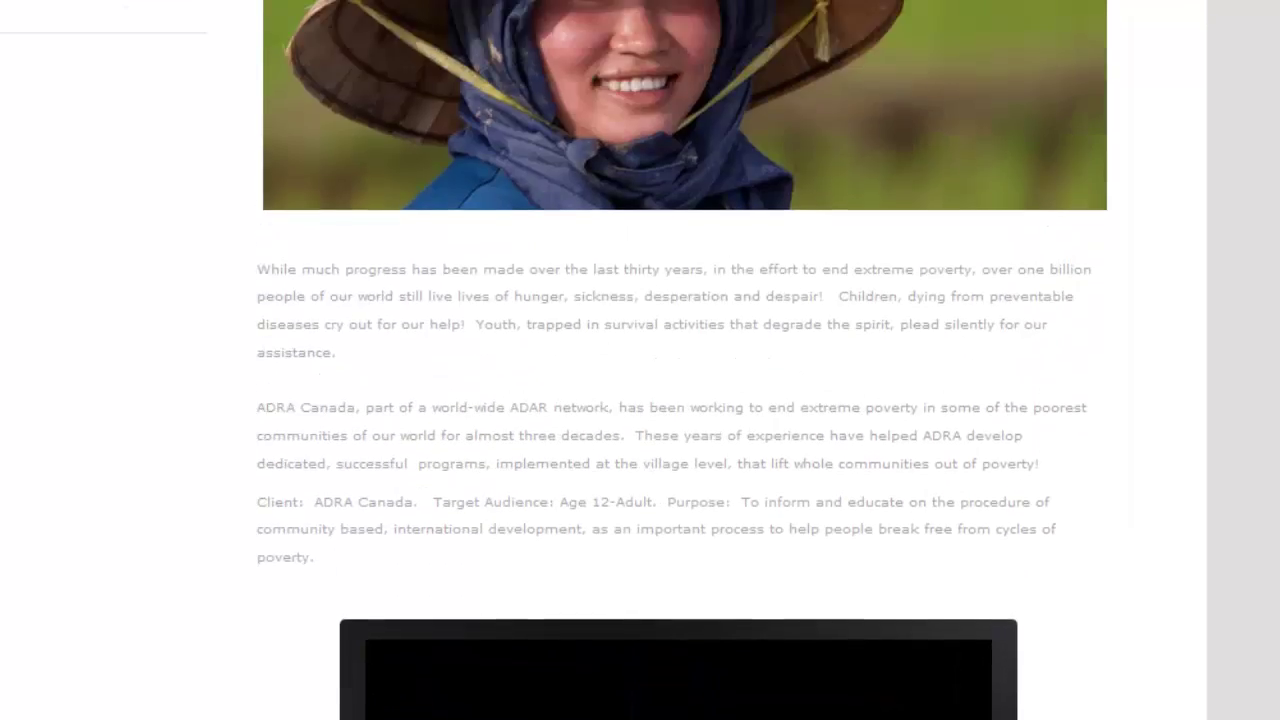
scroll(622, 490, up, 2)
scroll(622, 490, down, 5)
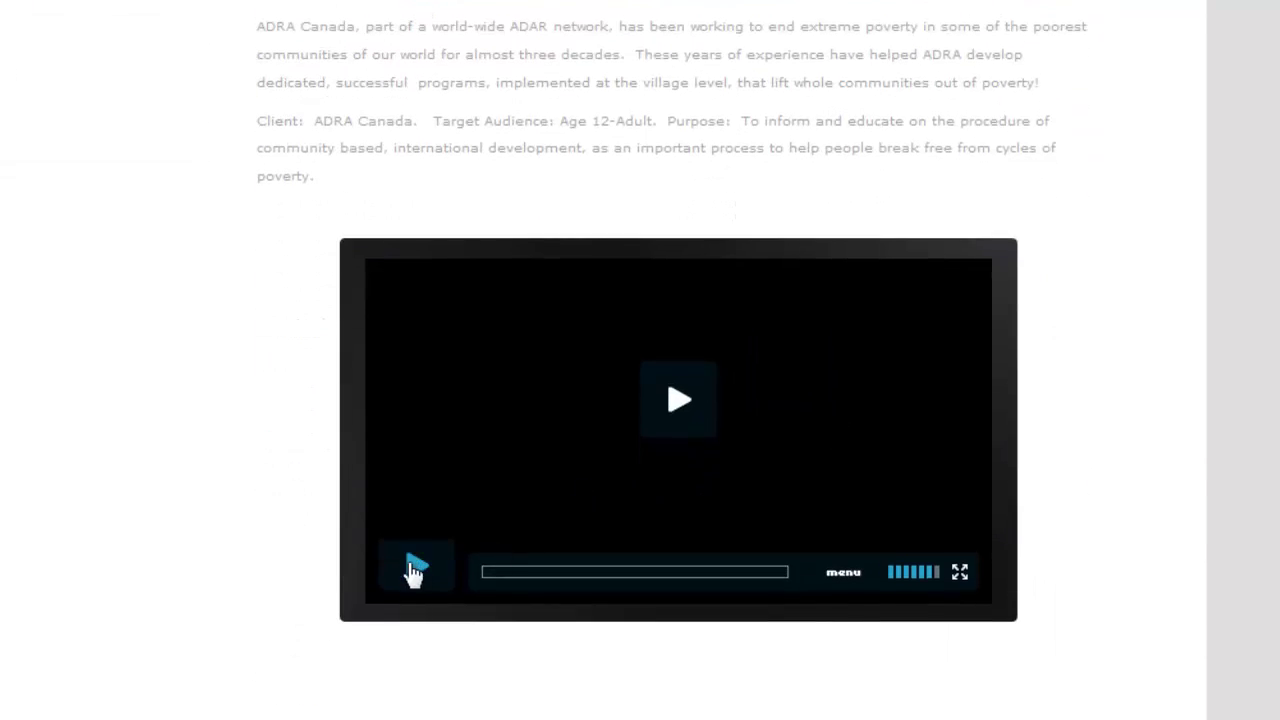
Play the embedded MP4 video, pause it, and return to the top of the page.
click(415, 567)
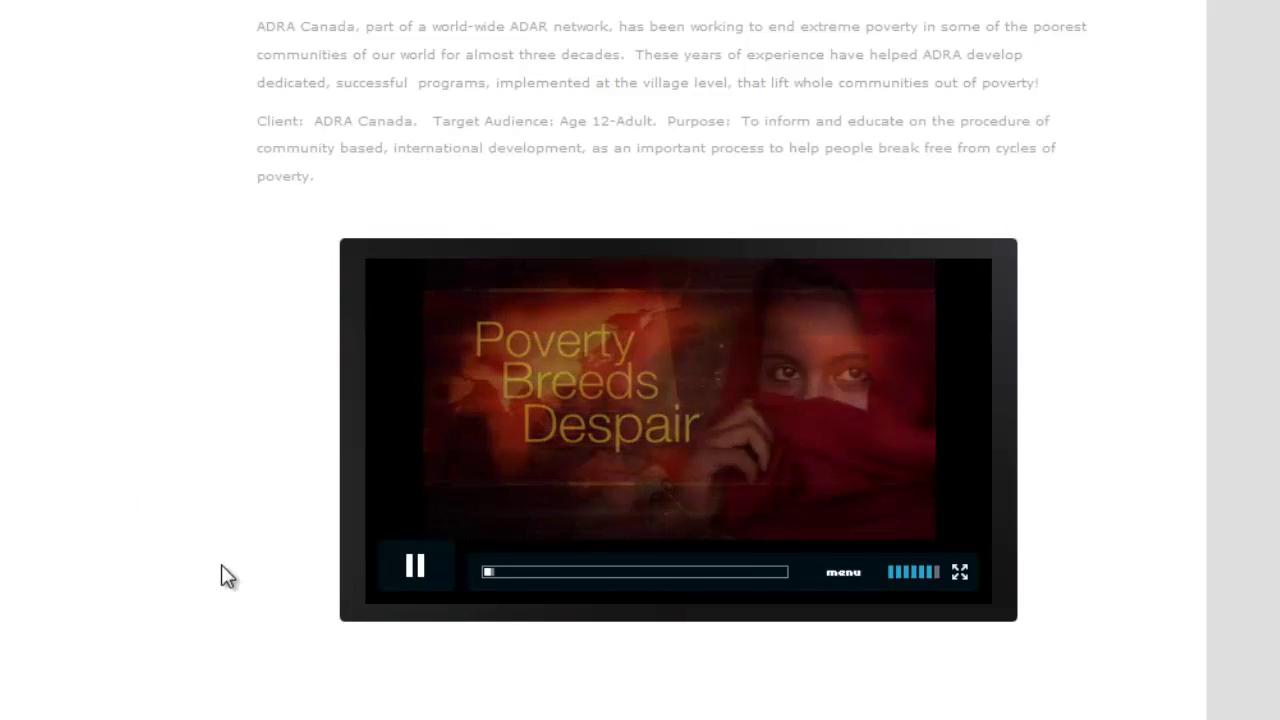
click(412, 572)
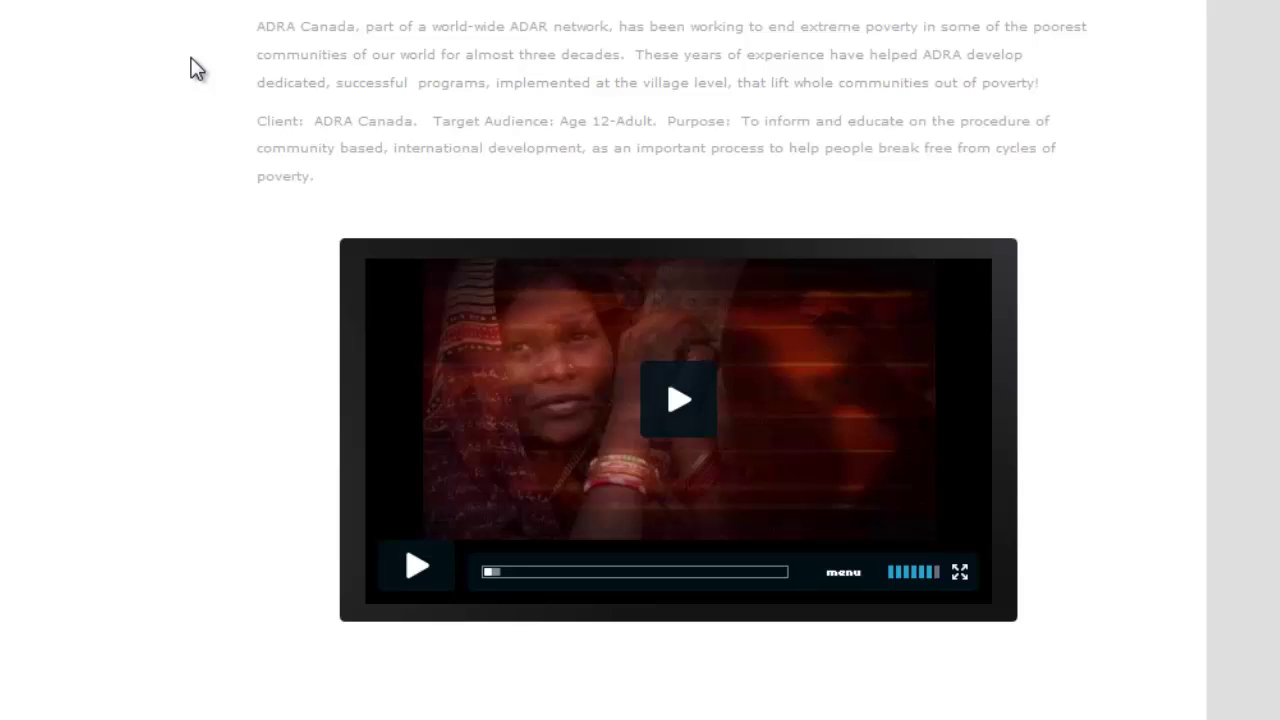
scroll(680, 400, up, 9)
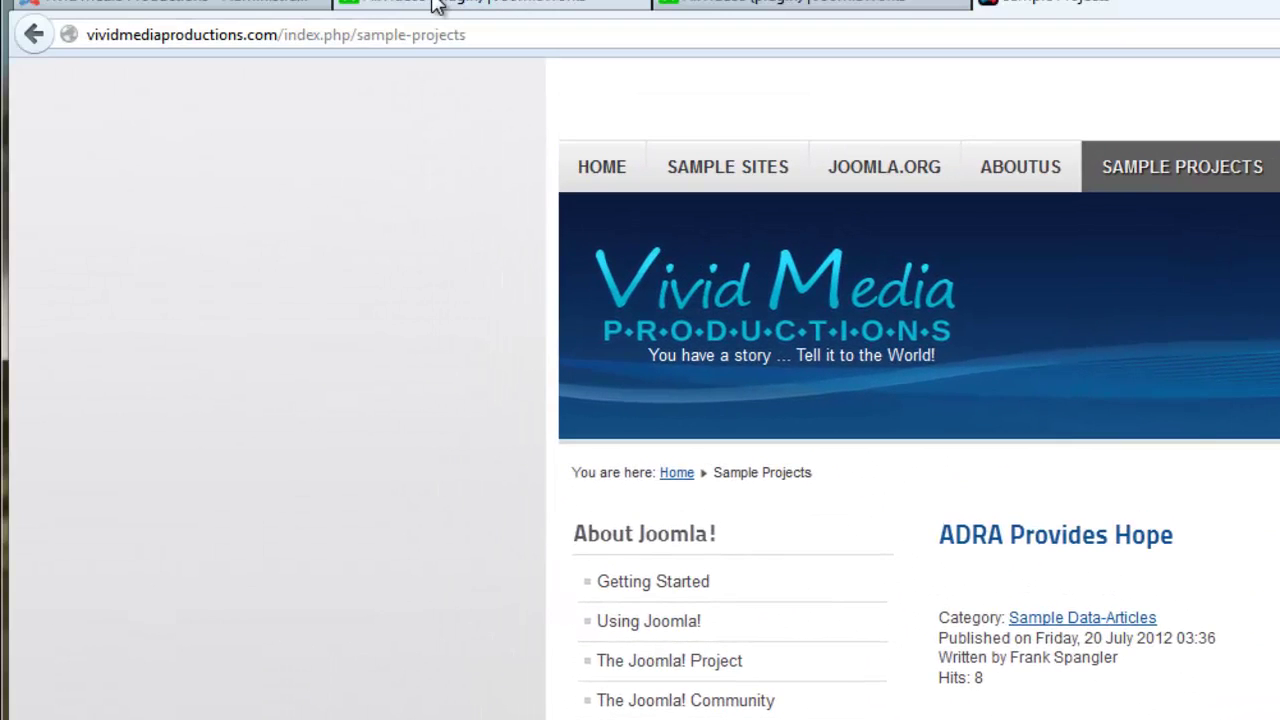
Return to the administrator tab and go to Components > K2 > Items.
click(443, 5)
click(243, 6)
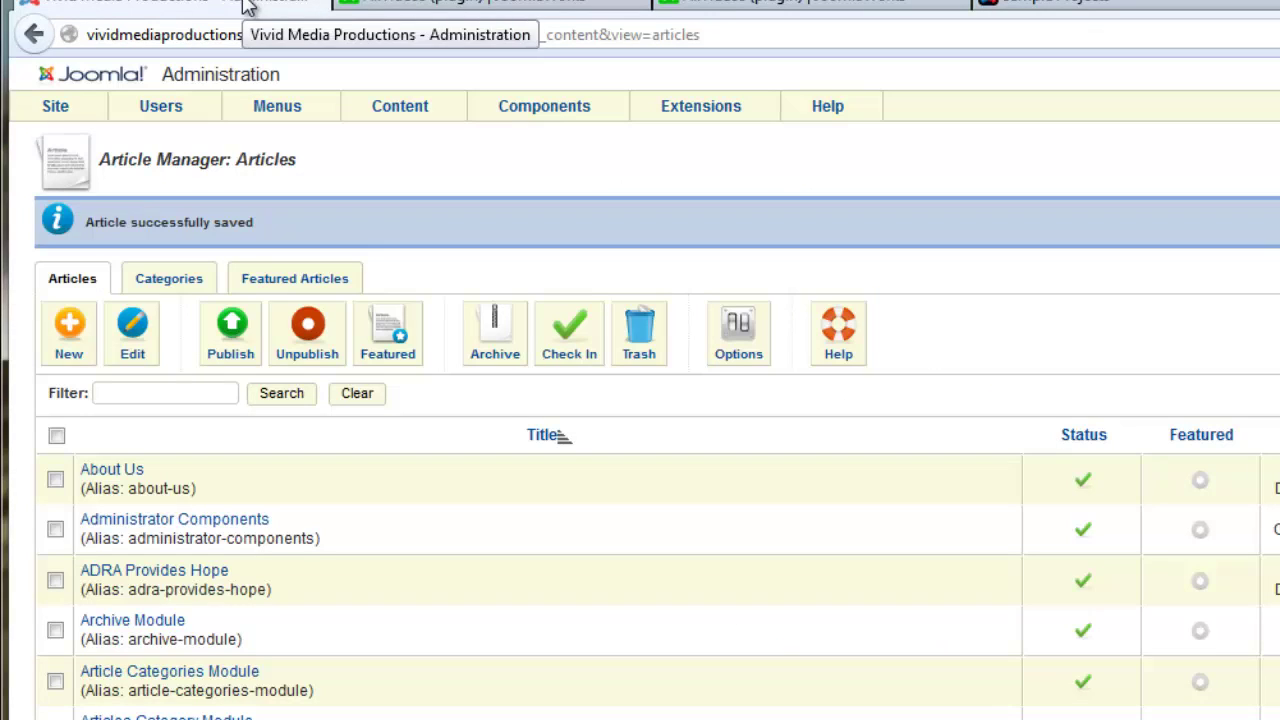
mouse_move(555, 110)
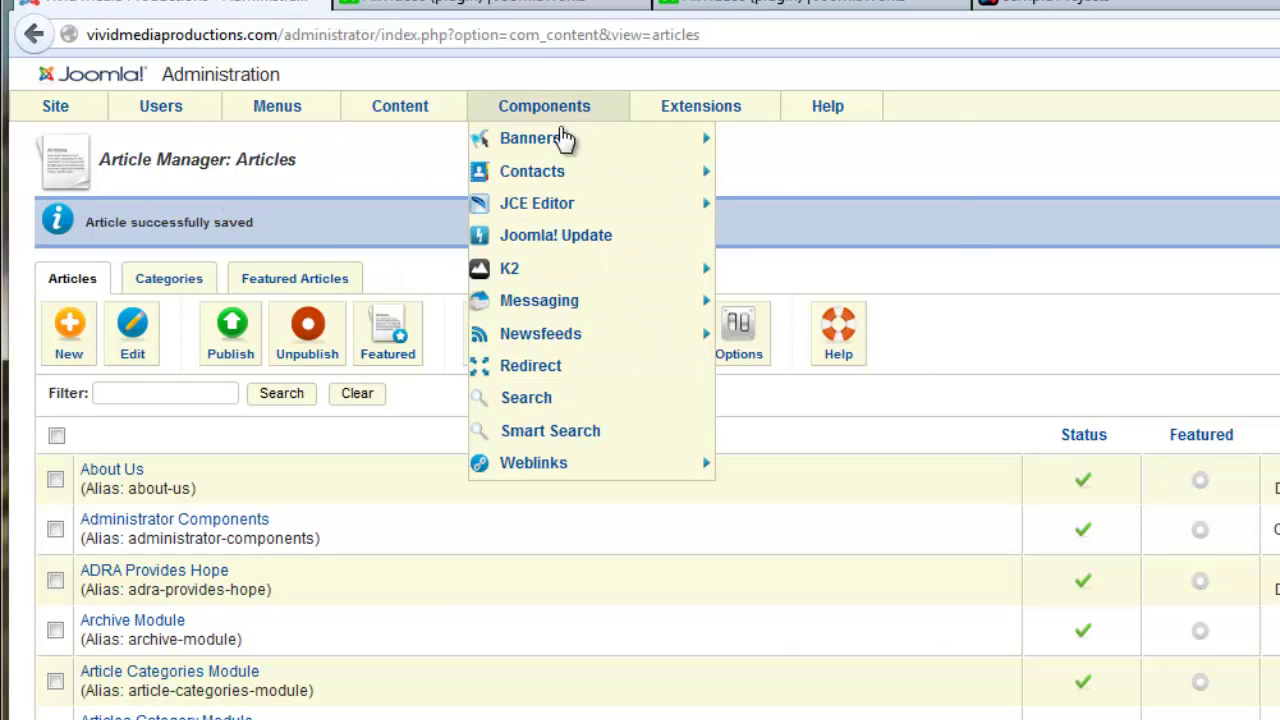
mouse_move(520, 212)
mouse_move(540, 280)
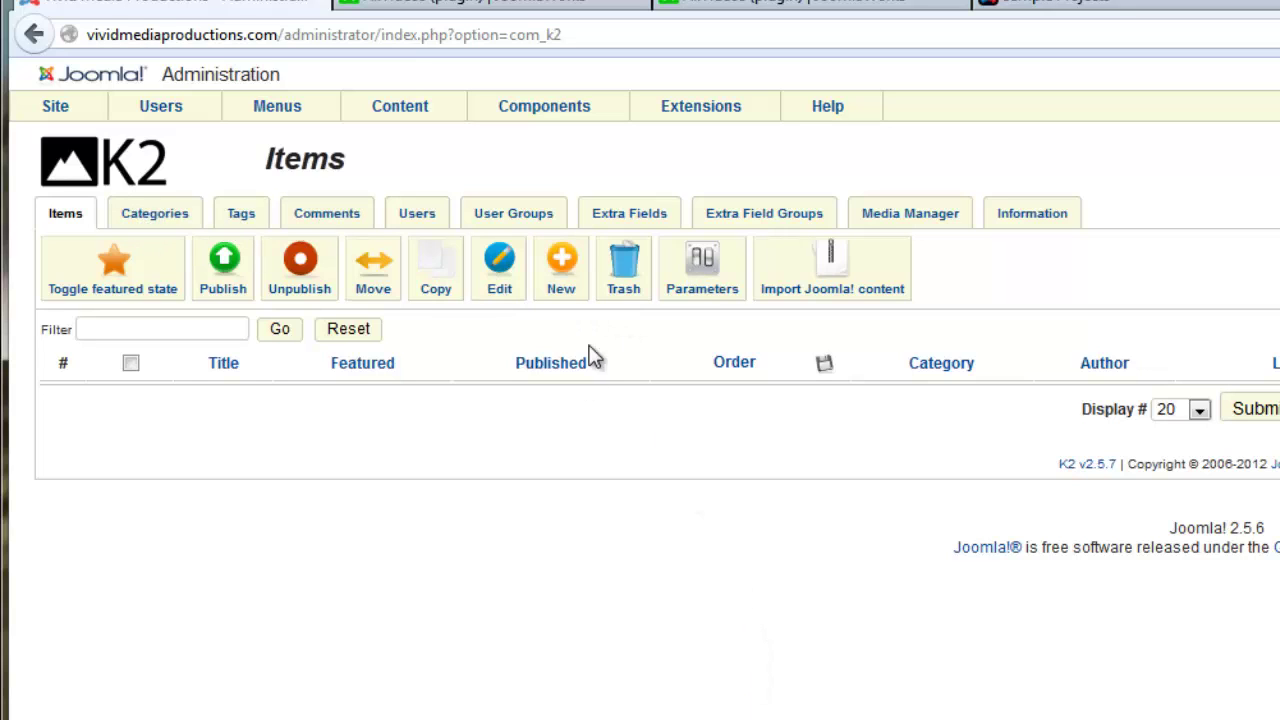
mouse_move(473, 120)
Create a new K2 item and show its Media settings.
click(561, 265)
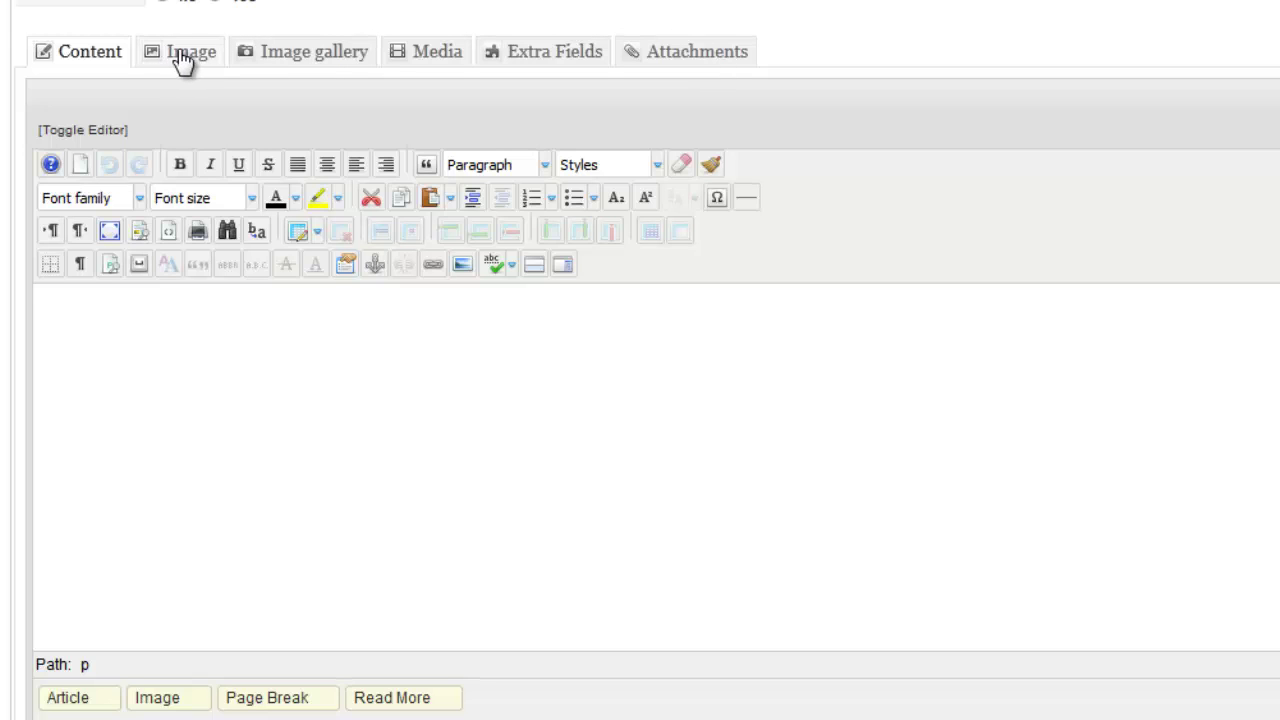
click(427, 61)
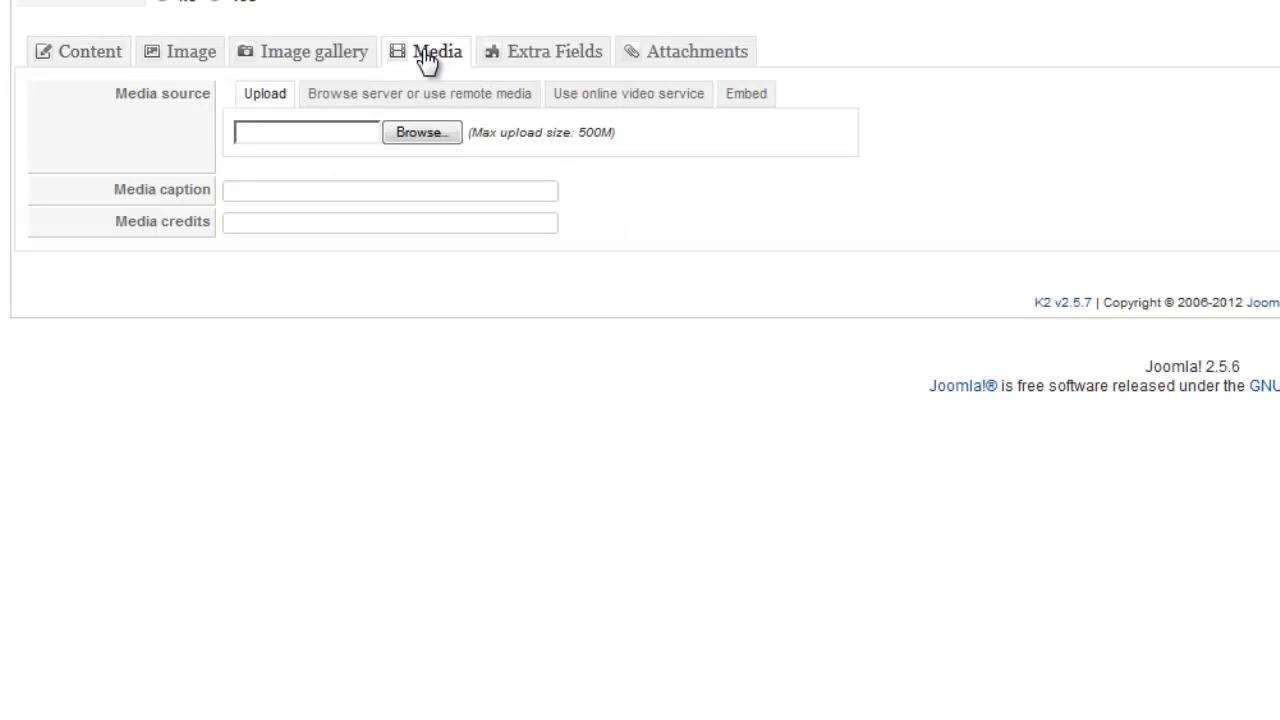